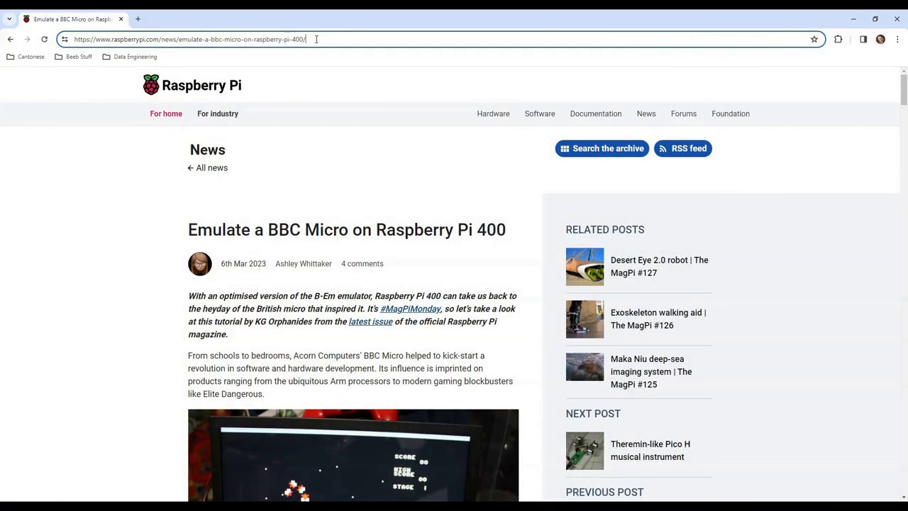
Open the article author's posts page and return to the BBC Micro emulation article.
left_click_drag(306, 39, 105, 40)
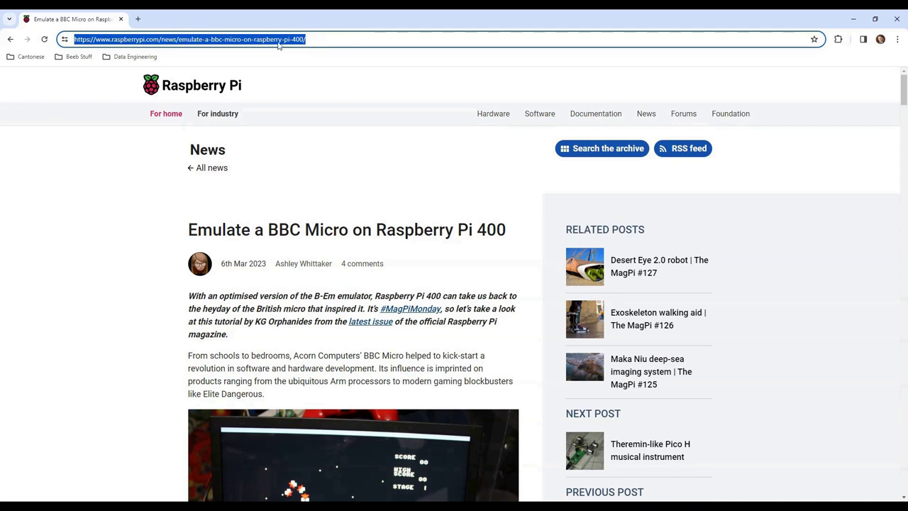
left_click(288, 201)
left_click(303, 263)
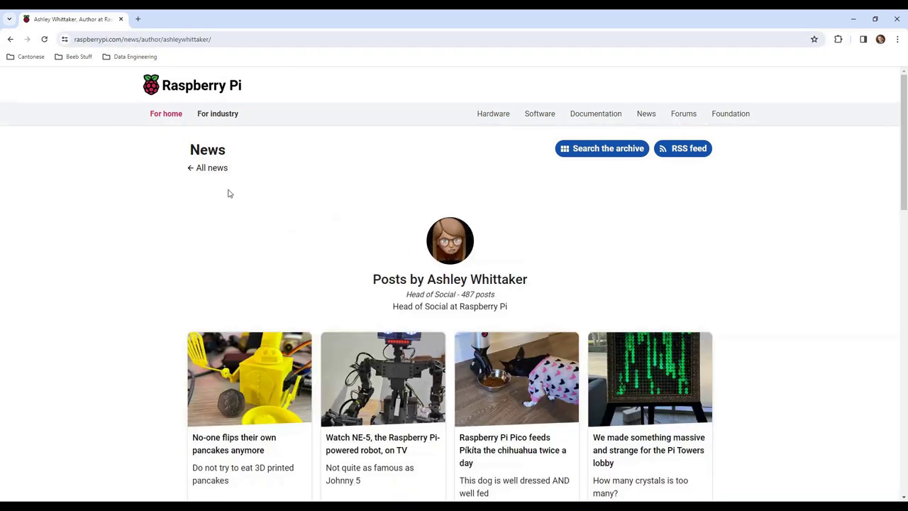
left_click(12, 41)
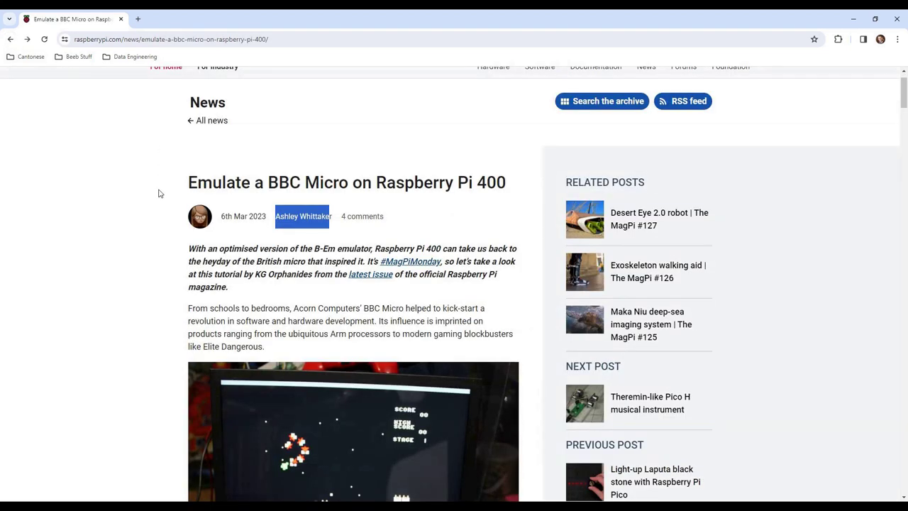
Read the article's introduction and its section on checking the graphics settings.
scroll(159, 200, "down", 1)
scroll(149, 212, "down", 4)
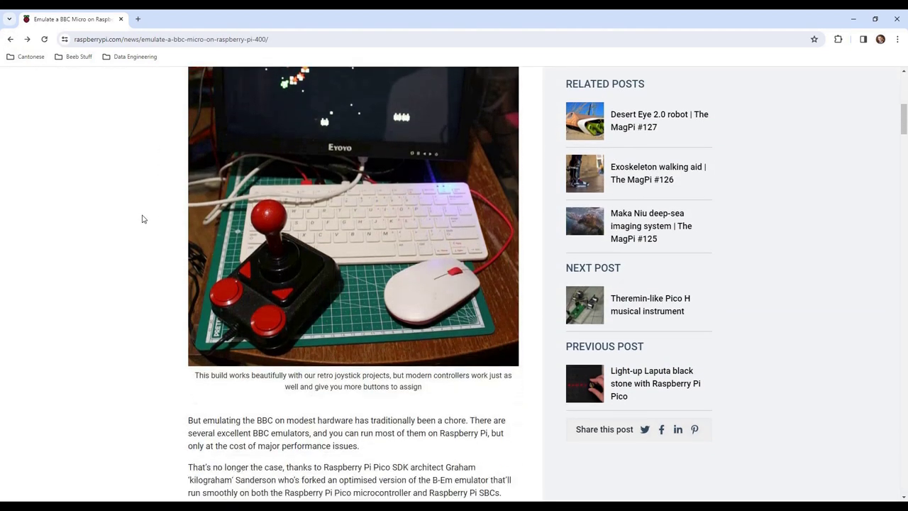
scroll(142, 219, "down", 3)
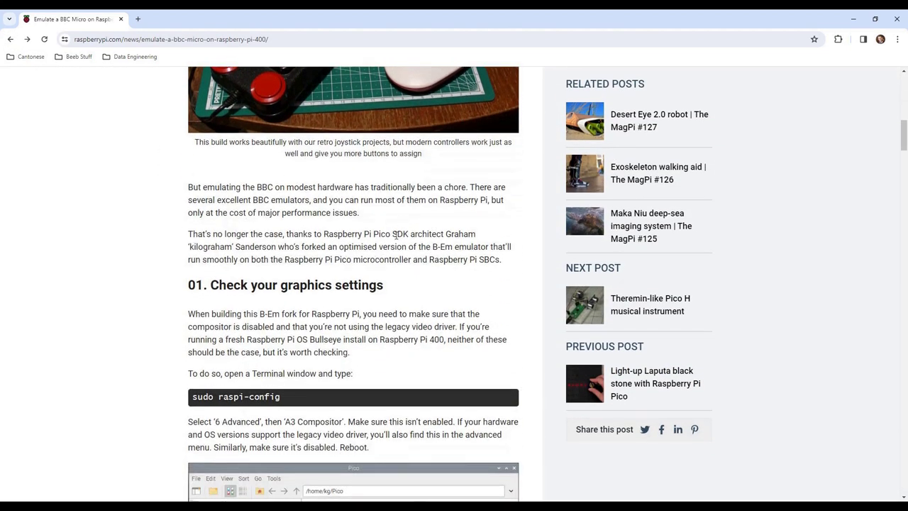
left_click_drag(323, 234, 249, 247)
left_click(266, 246)
left_click_drag(446, 234, 276, 247)
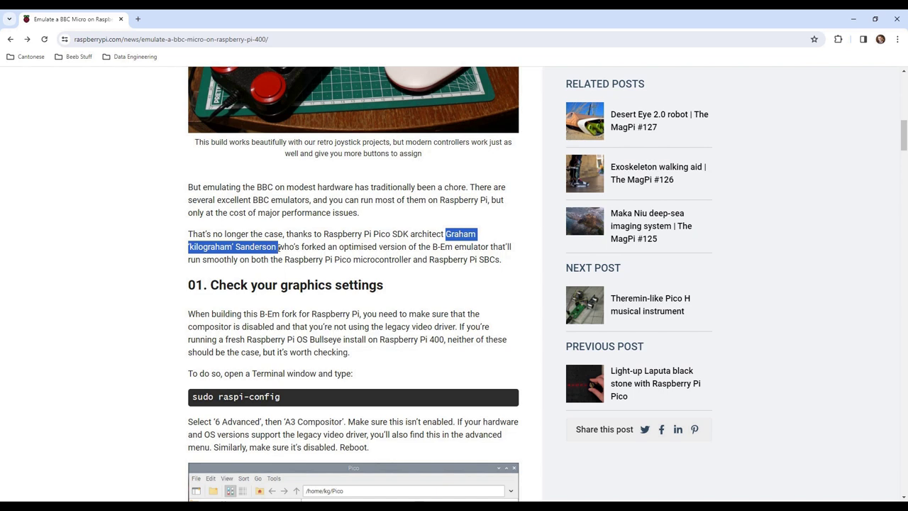
left_click(305, 258)
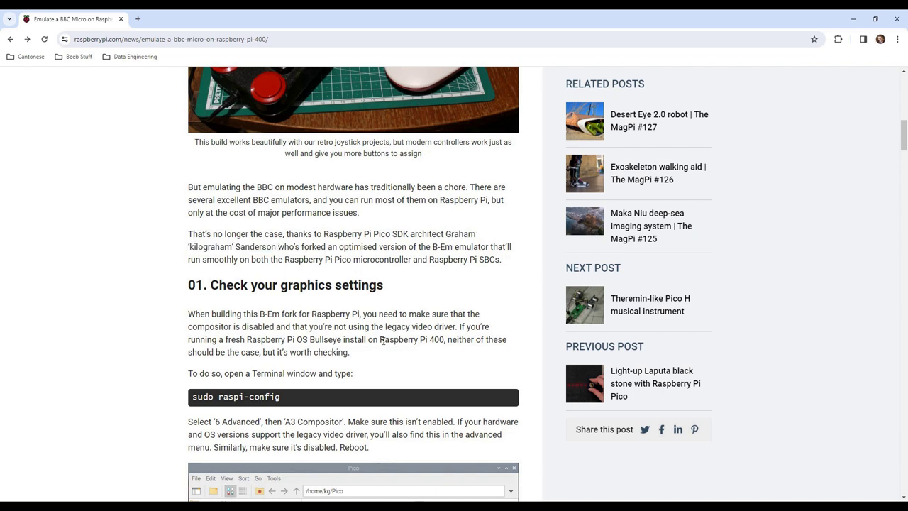
left_click_drag(381, 326, 420, 339)
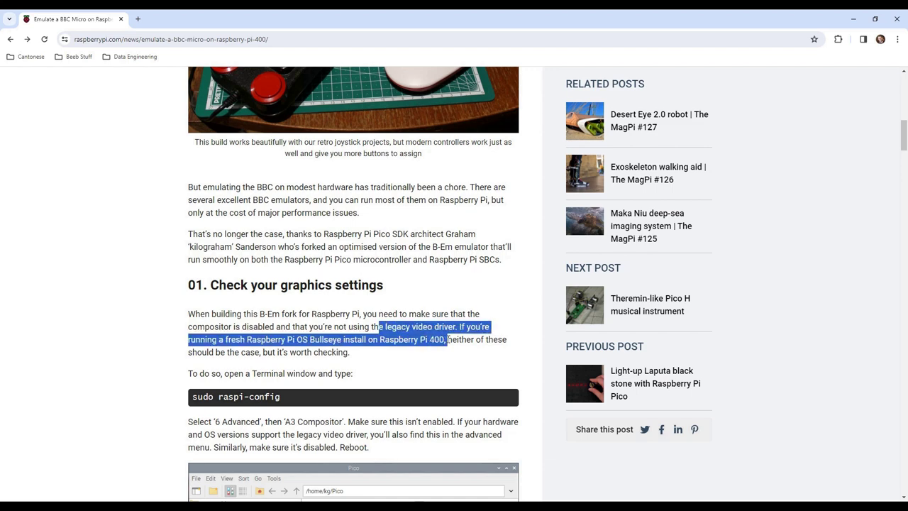
left_click(434, 336)
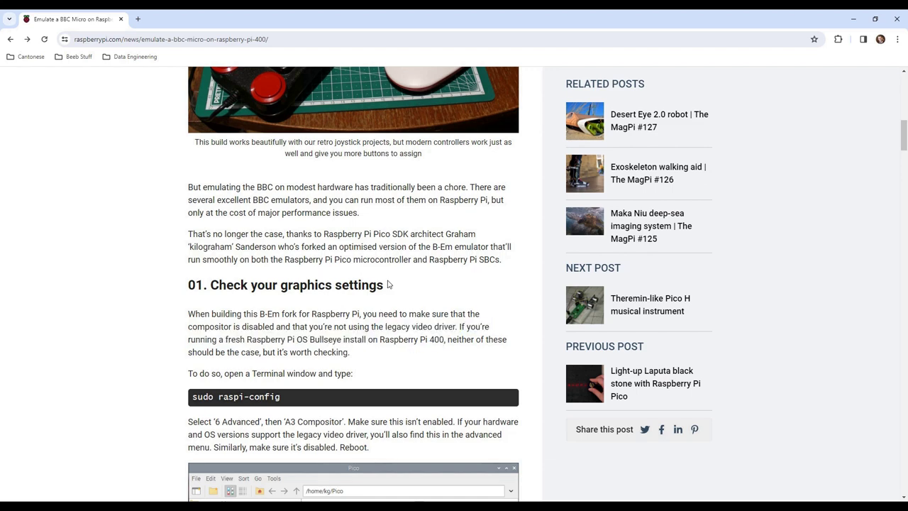
Skim the remaining numbered sections of the emulation article and return to its beginning.
scroll(351, 271, "down", 12)
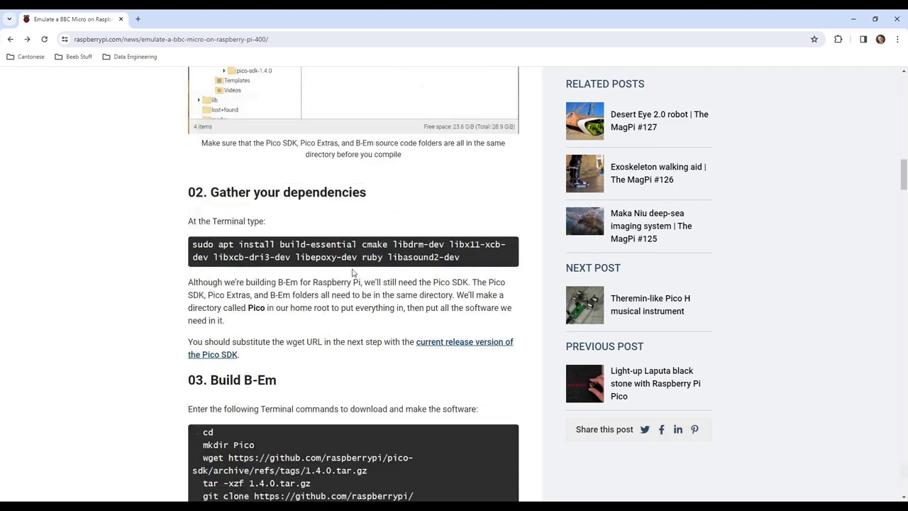
scroll(351, 269, "down", 16)
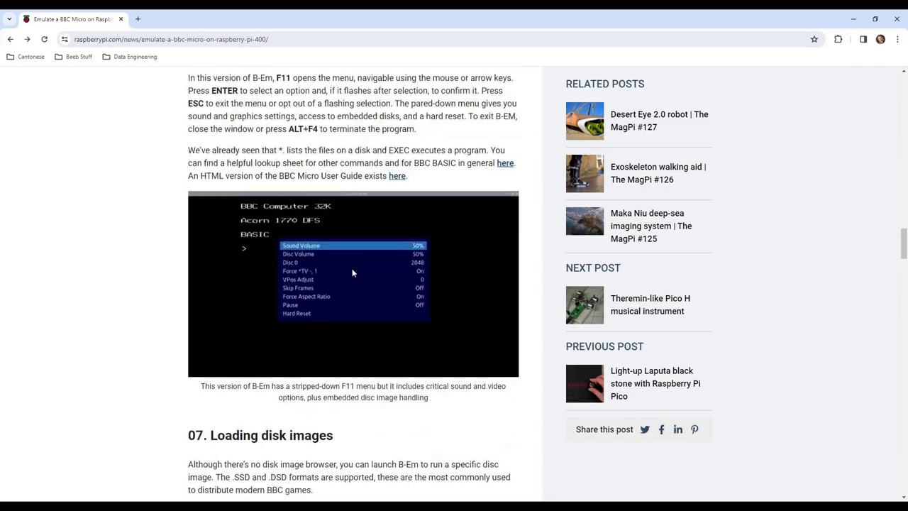
scroll(353, 272, "down", 16)
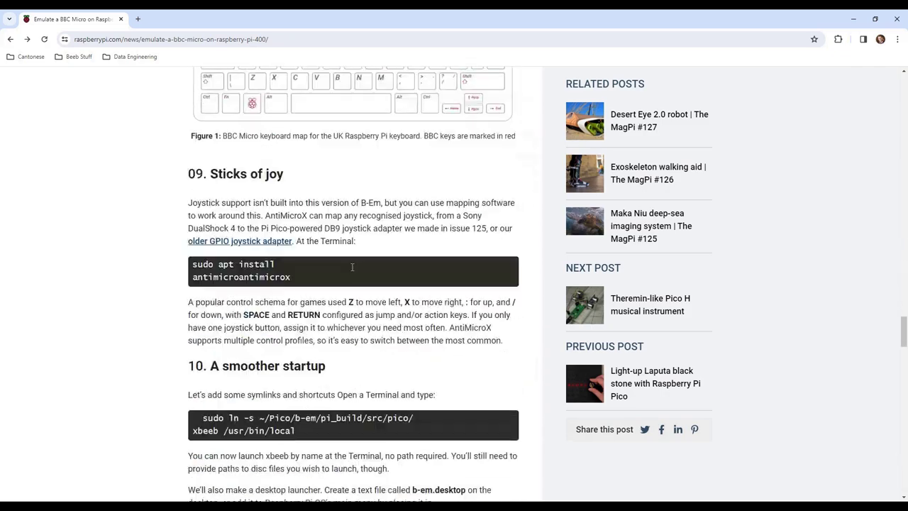
scroll(352, 266, "down", 16)
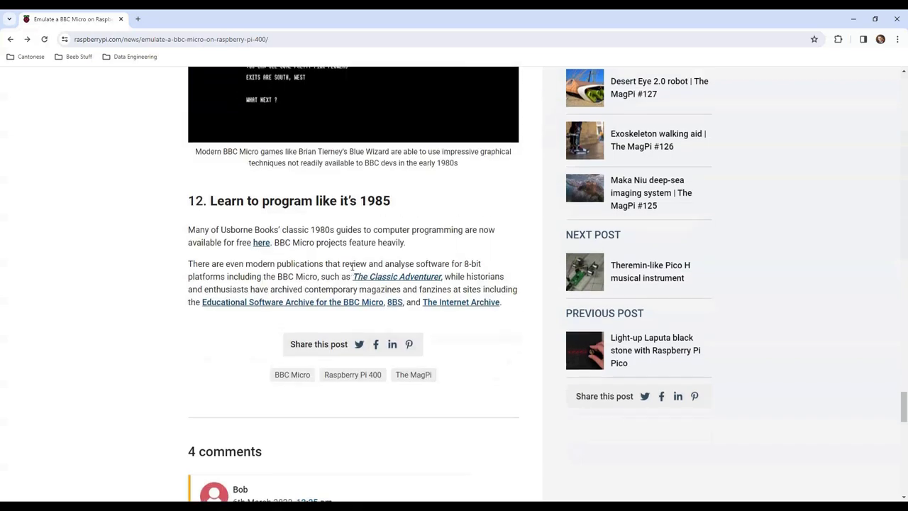
scroll(352, 270, "up", 20)
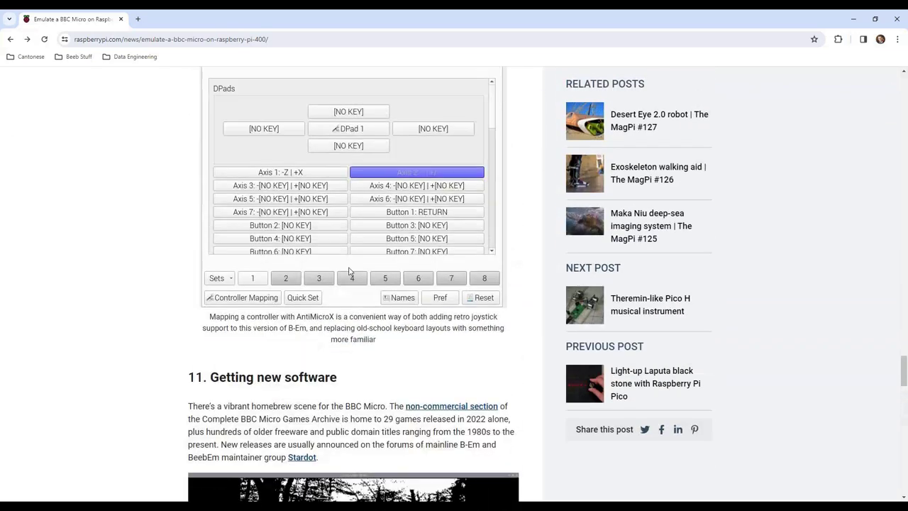
scroll(349, 272, "up", 20)
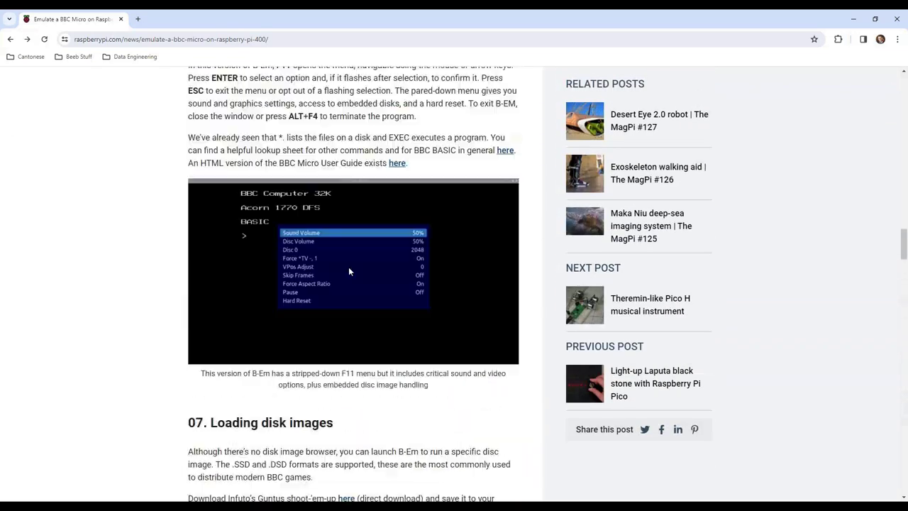
scroll(347, 268, "up", 15)
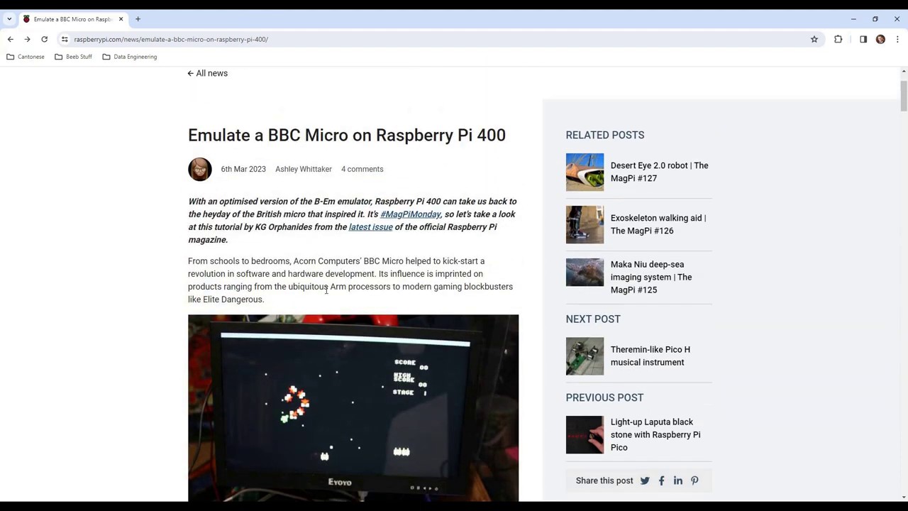
scroll(662, 444, "up", 2)
Open the Raspberry Pi OS page at raspberrypi.com/software and view the Raspberry Pi Imager section.
left_click(316, 39)
left_click(316, 39)
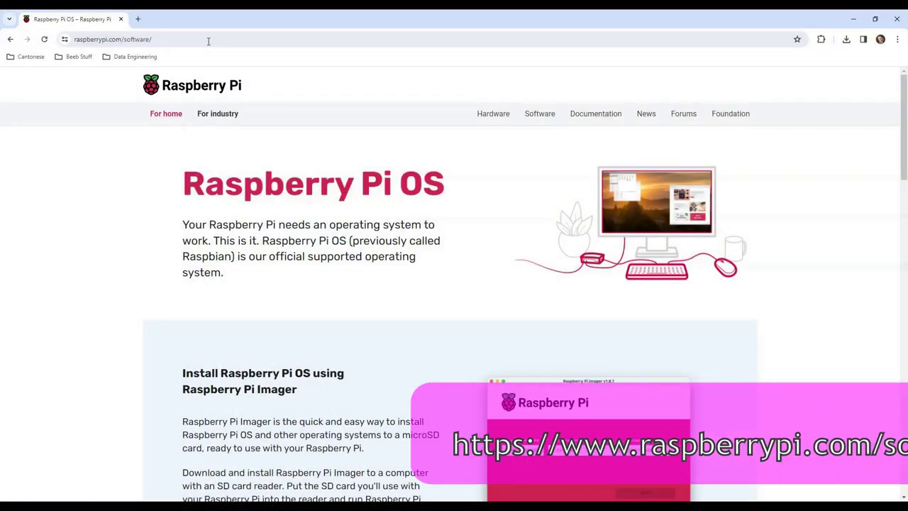
left_click(203, 39)
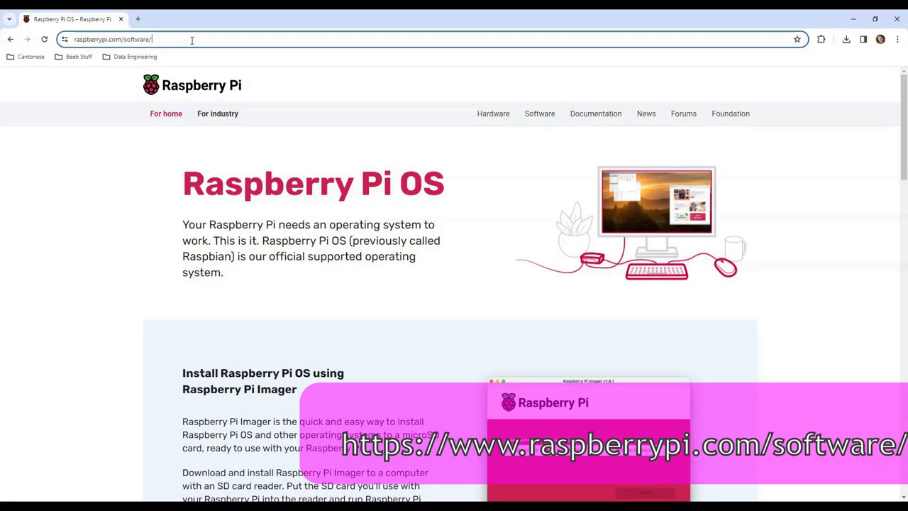
left_click(174, 130)
scroll(280, 215, "down", 5)
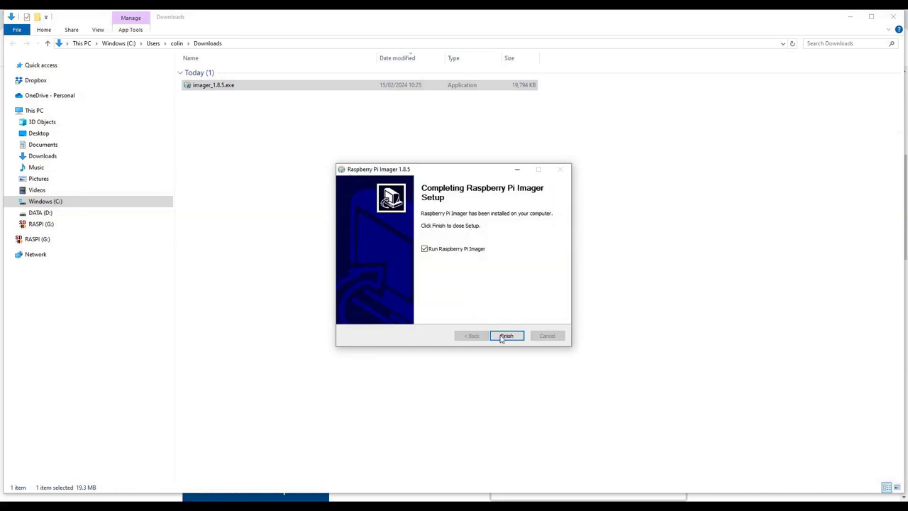
Finish the Raspberry Pi Imager 1.8.5 setup with the program launching, and choose Raspberry Pi 2 as the device.
left_click(505, 336)
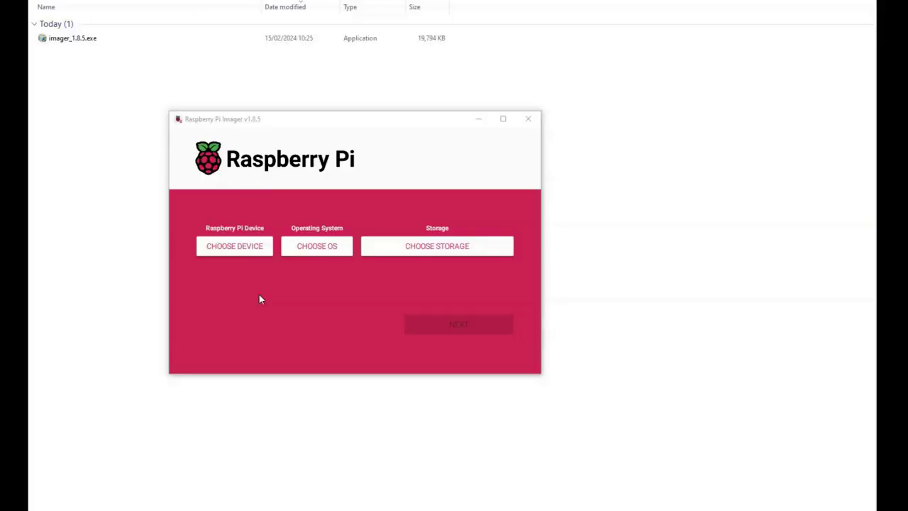
left_click(241, 248)
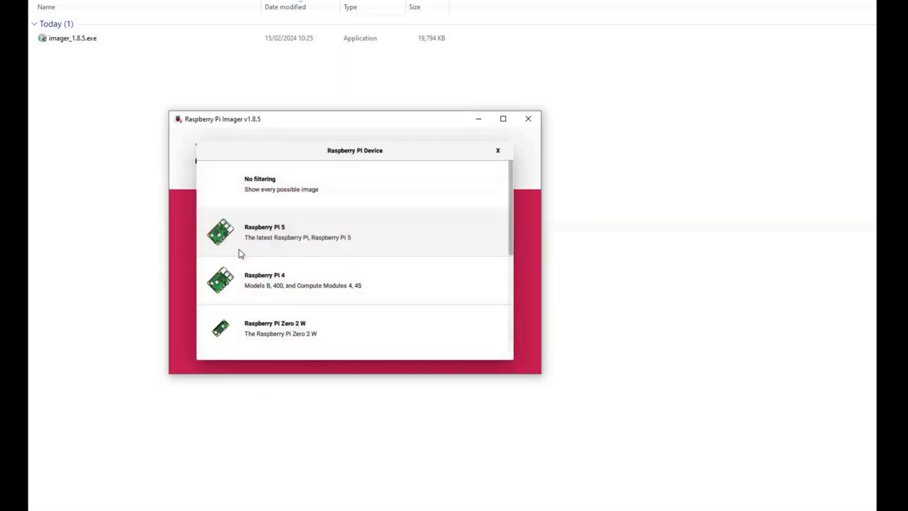
scroll(306, 264, "down", 1)
scroll(305, 256, "down", 3)
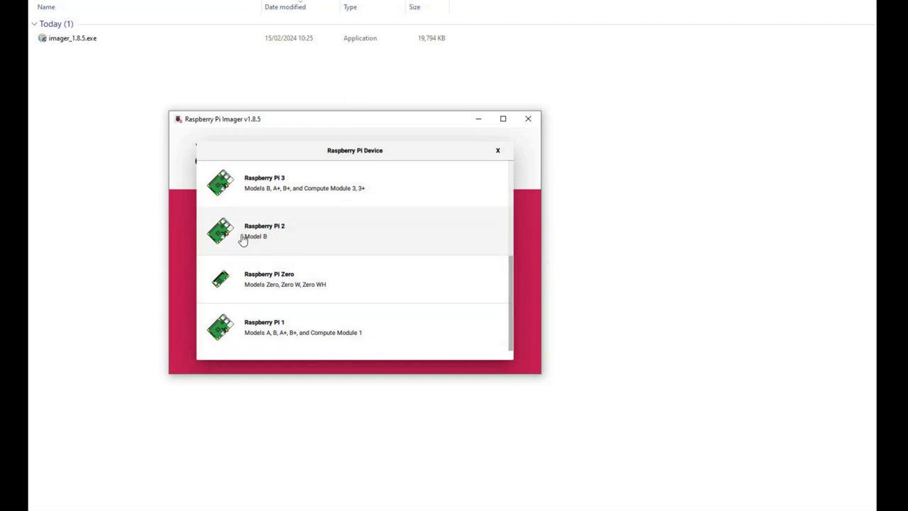
left_click(280, 239)
Choose Raspberry Pi OS (Legacy, 32-bit) as the operating system and the 7.9 GB SDHC Card as the storage.
left_click(338, 254)
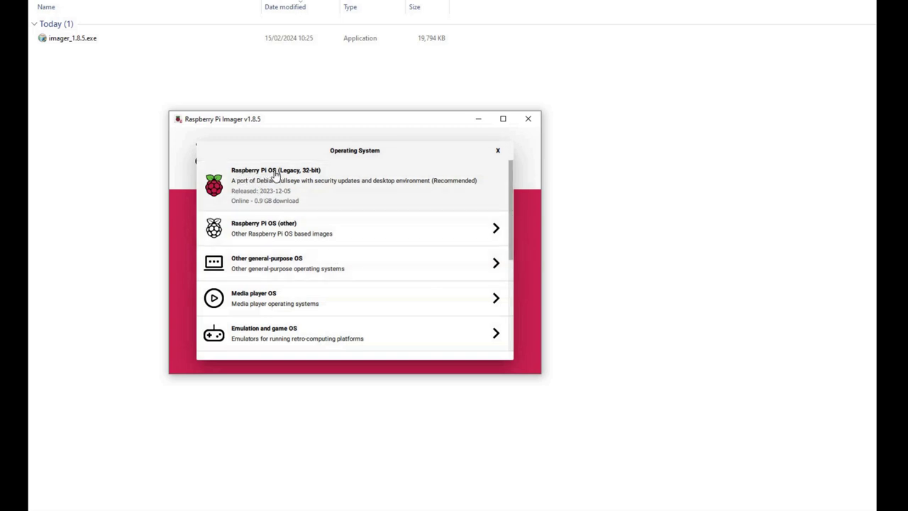
left_click(449, 193)
left_click(442, 246)
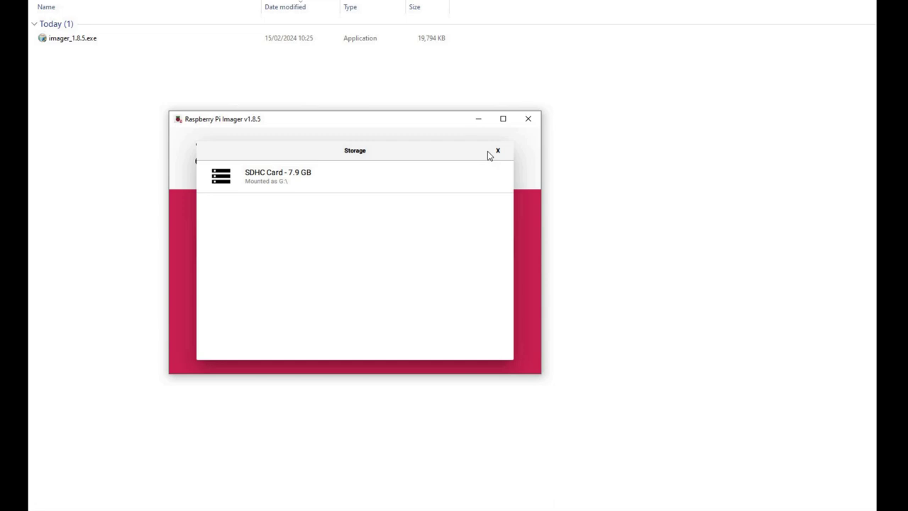
left_click(414, 173)
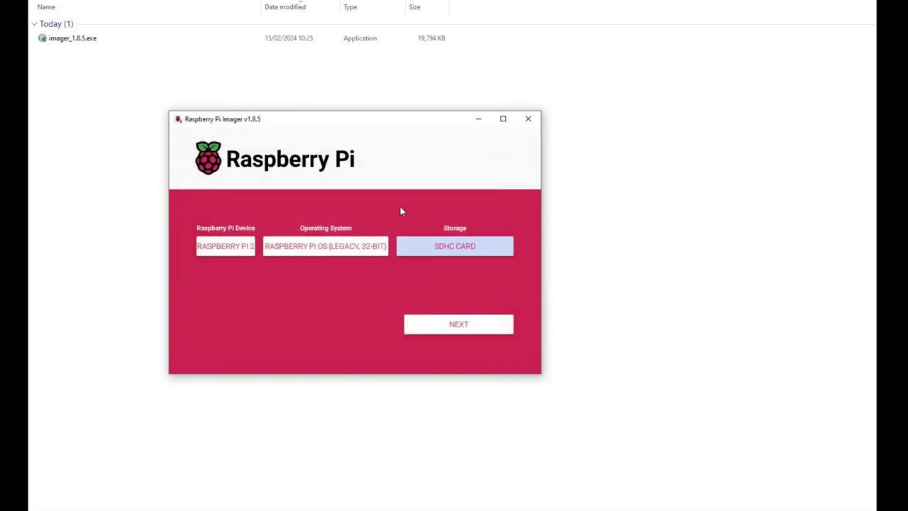
Start writing the image to the SDHC Card and agree to erase all its existing data.
left_click(456, 327)
left_click(455, 279)
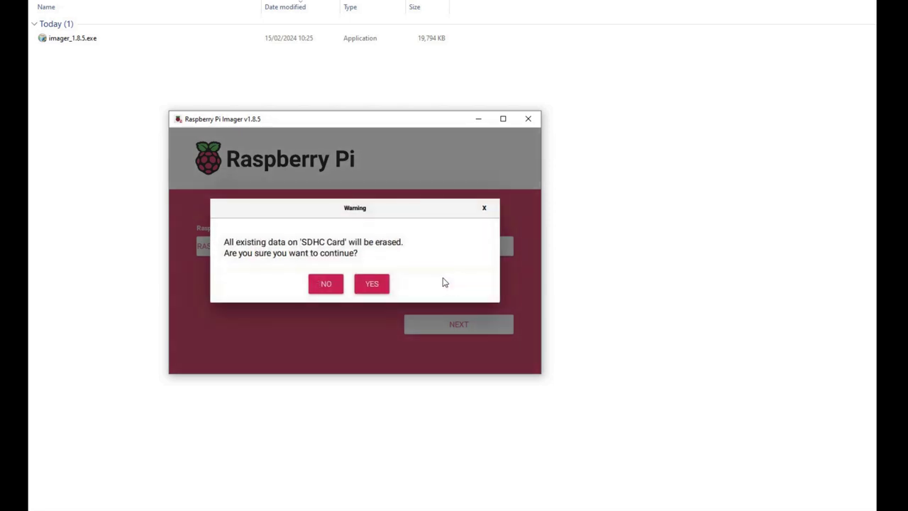
left_click(375, 283)
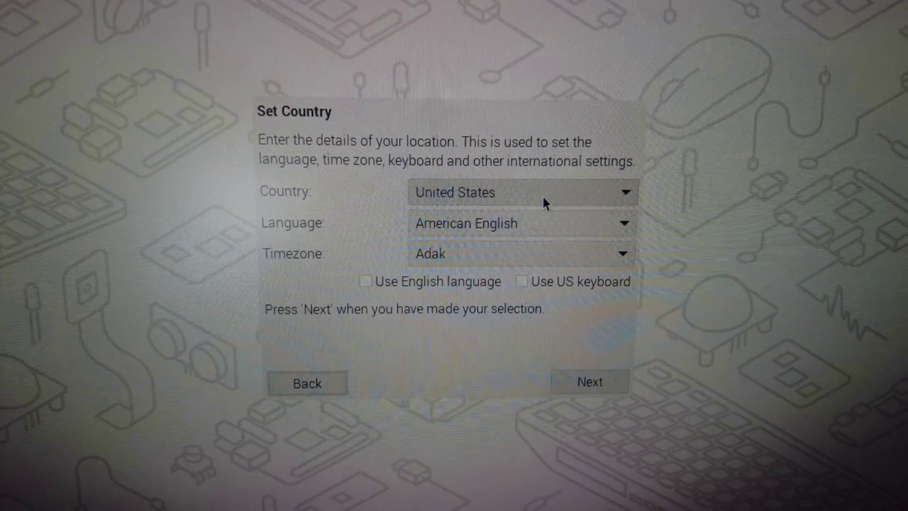
Set the country to United Kingdom, language to British English and timezone to London, with the English language option enabled.
left_click(543, 202)
left_click(546, 192)
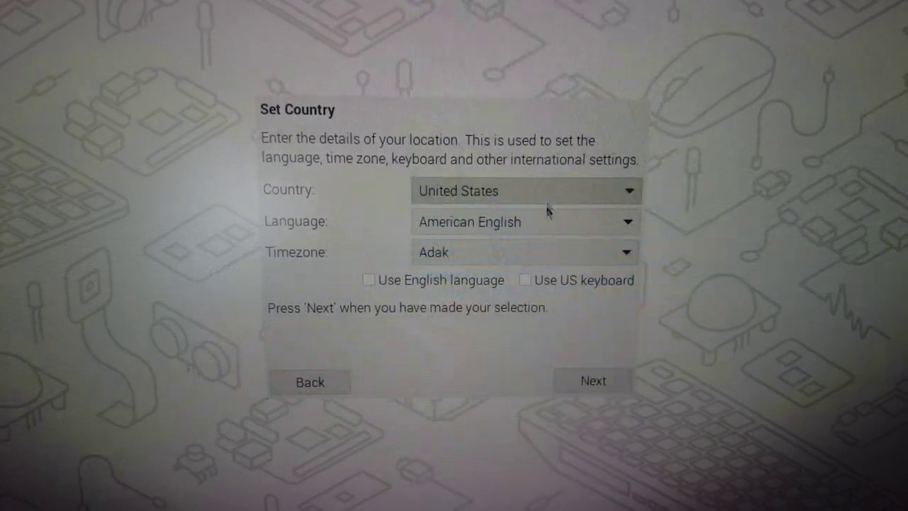
left_click(544, 218)
left_click(542, 234)
left_click(536, 250)
left_click(434, 356)
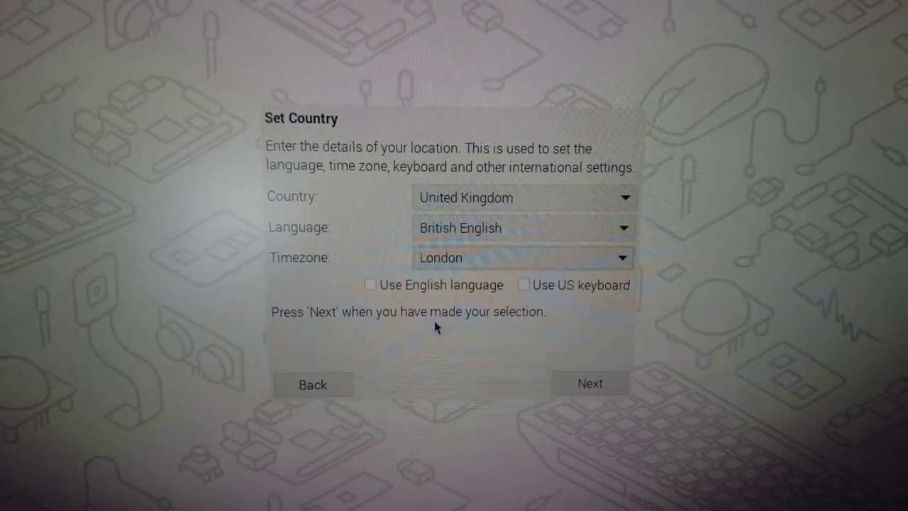
left_click(445, 285)
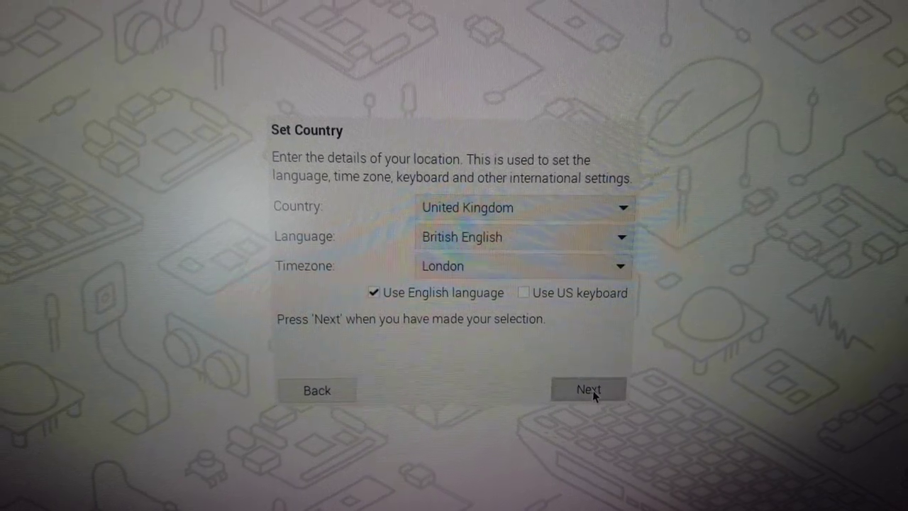
left_click(588, 390)
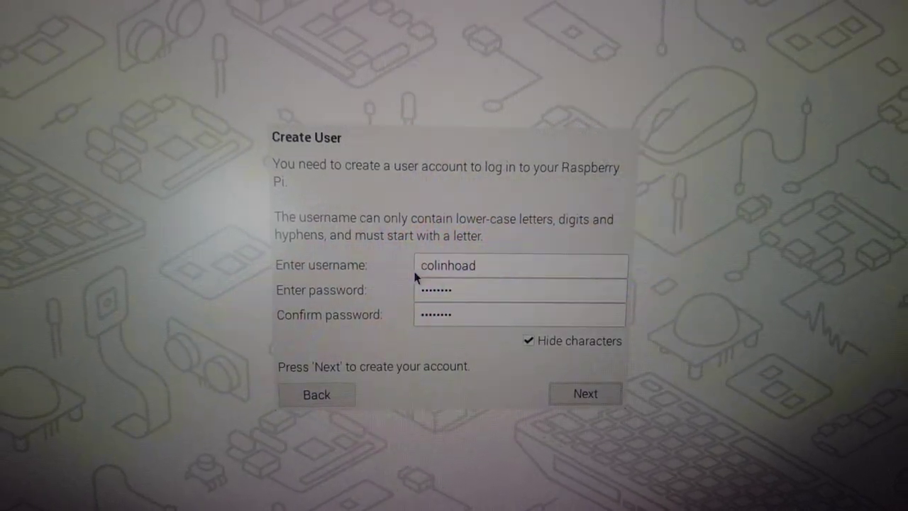
Create the Raspberry Pi user account with the username and password already filled in.
double_click(433, 265)
left_click(486, 309)
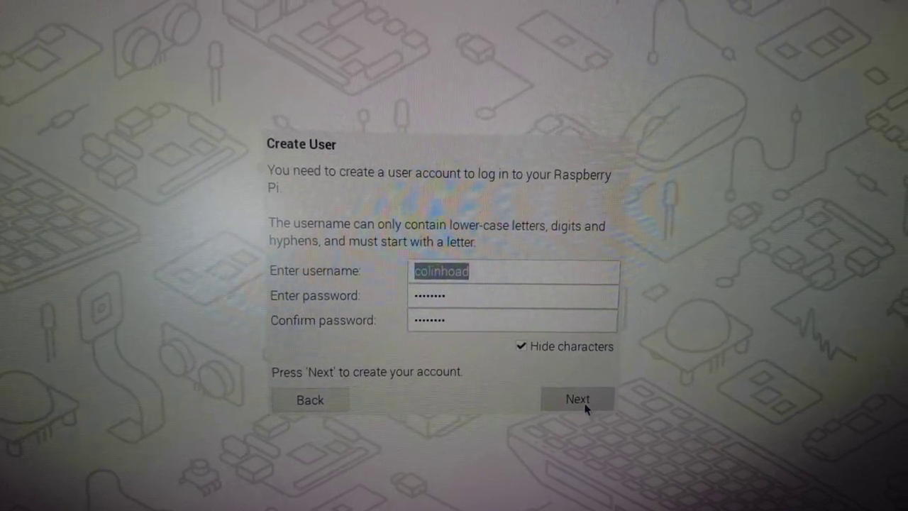
left_click(582, 402)
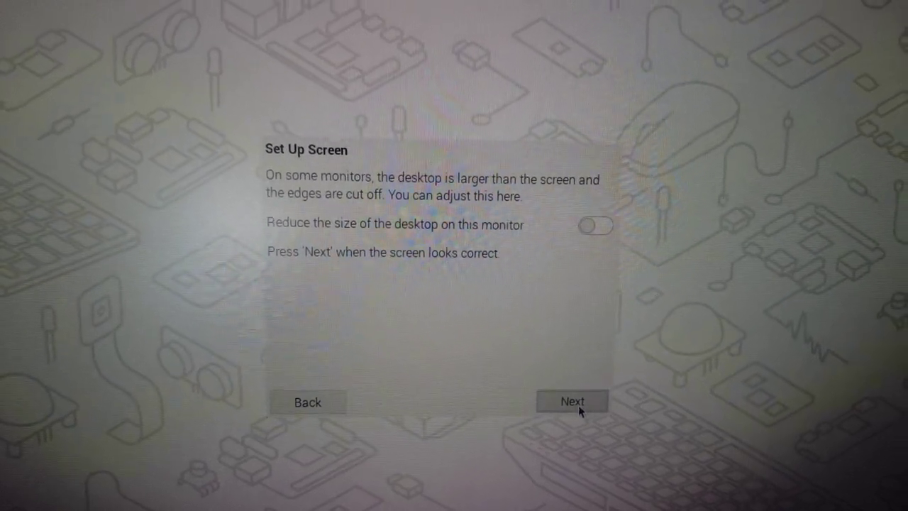
Leave the desktop size reduction off and connect to the BT-6CC2J5 WiFi network using its password.
left_click(576, 401)
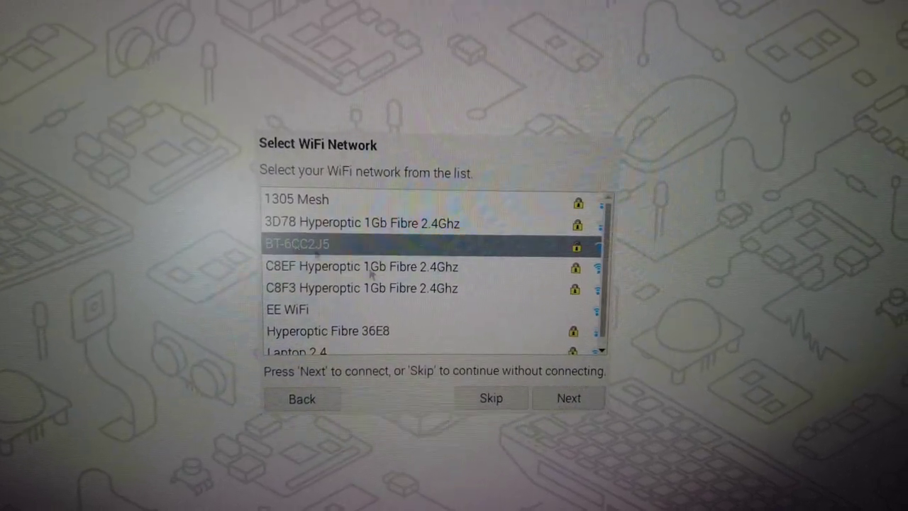
left_click(581, 408)
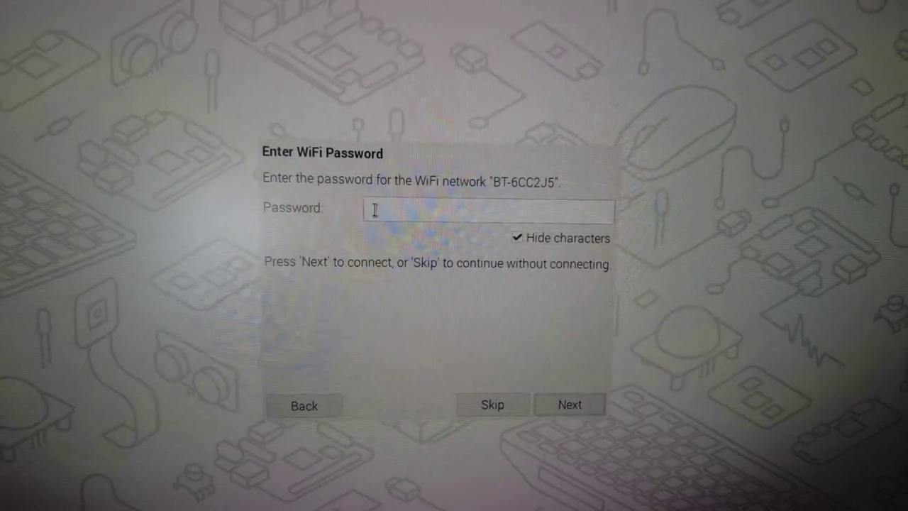
left_click(569, 404)
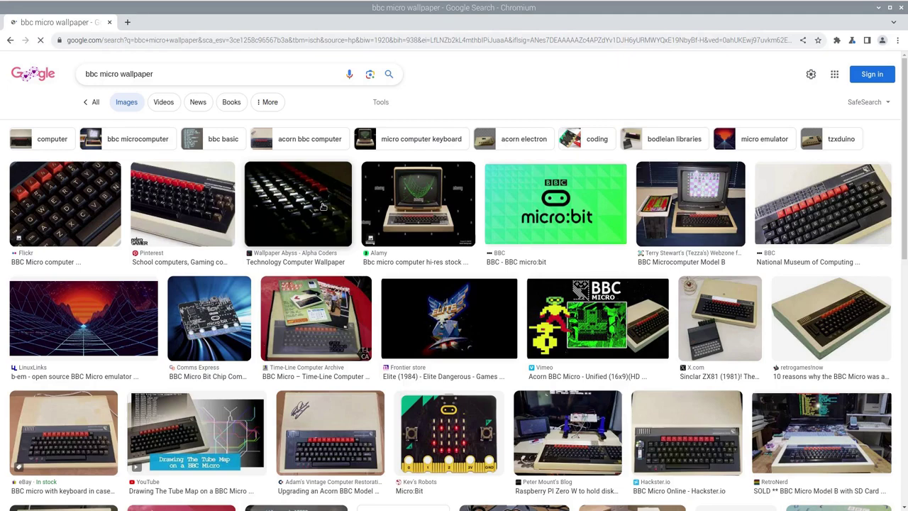
Open the Wallpaper Abyss keyboard image from the BBC Micro wallpaper results and save it as beeb.jpg in Pictures, then close the browser.
left_click(739, 263)
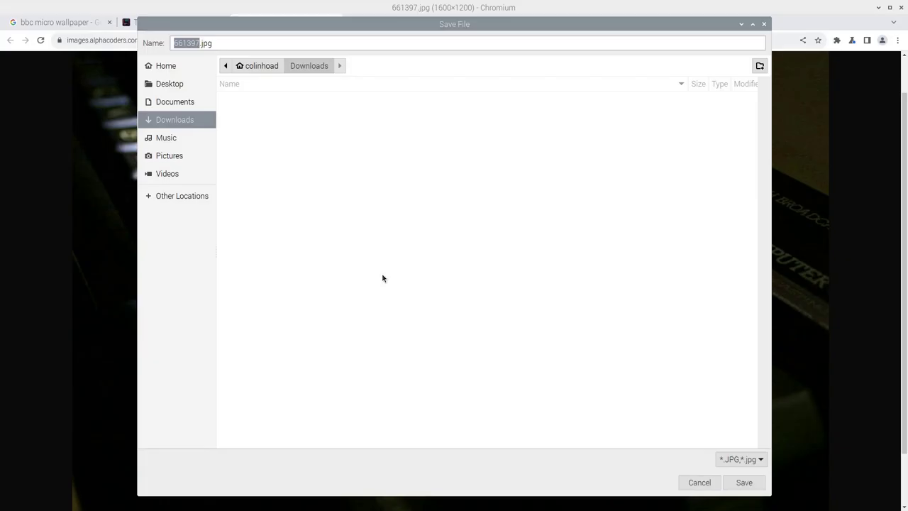
type("beeb")
left_click(168, 155)
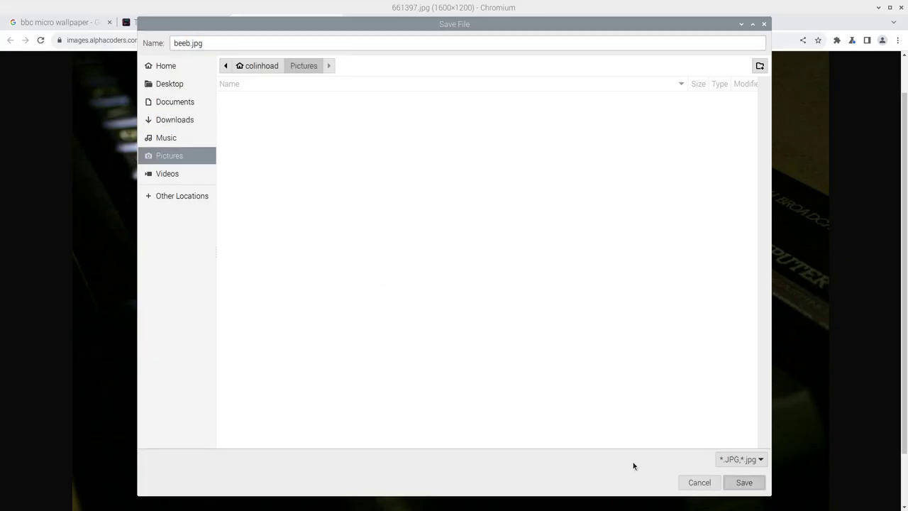
left_click(743, 482)
left_click(900, 10)
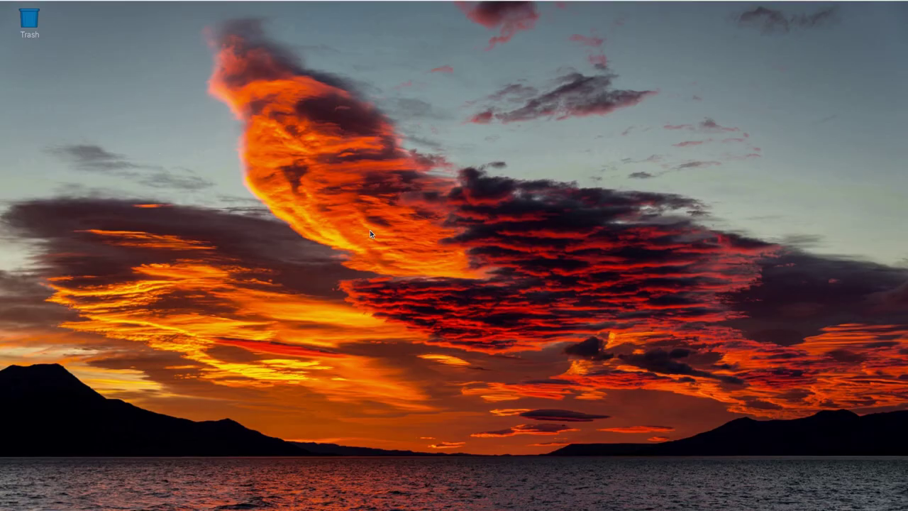
Set the desktop background picture to beeb.jpg from the Pictures folder.
right_click(317, 187)
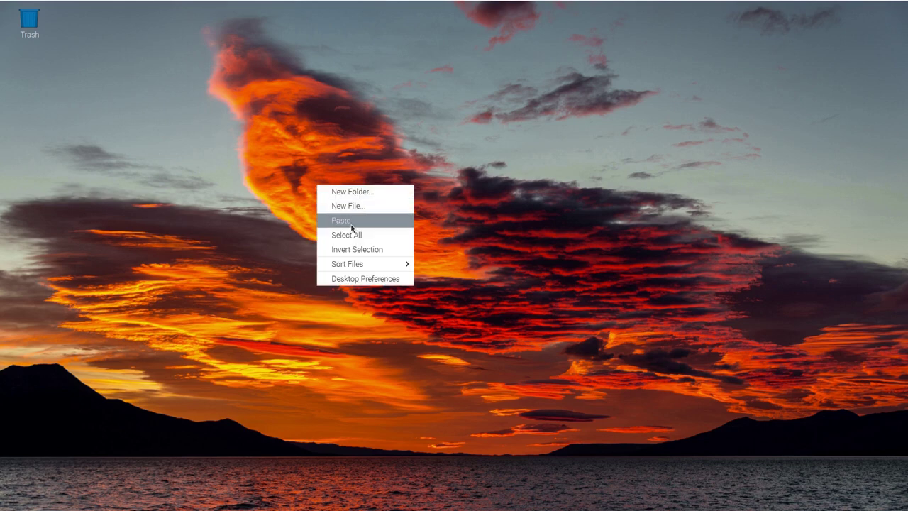
left_click(342, 280)
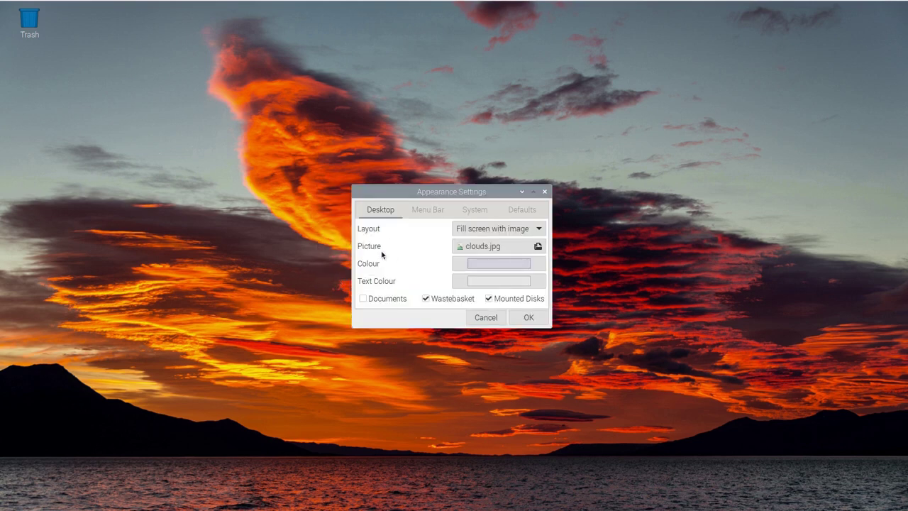
left_click(538, 246)
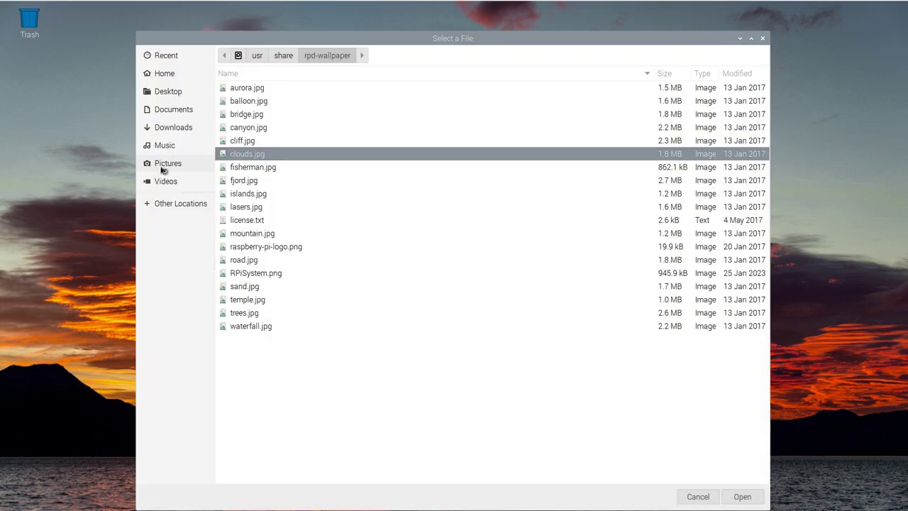
left_click(163, 170)
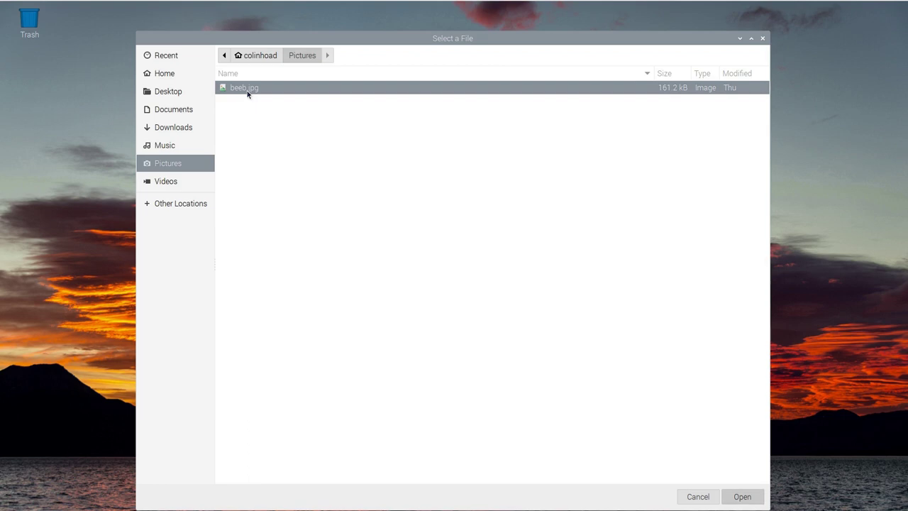
key("Return")
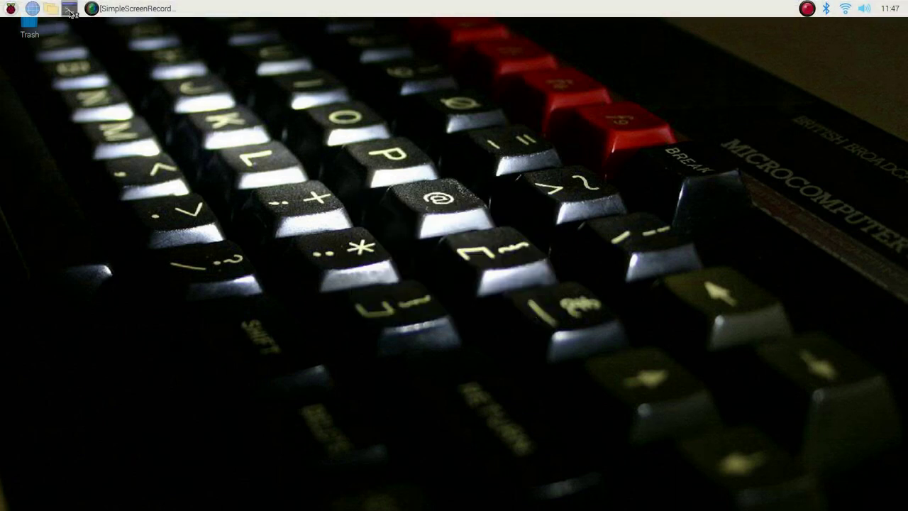
Open a terminal and launch the configuration tool with sudo raspi-config.
left_click(69, 9)
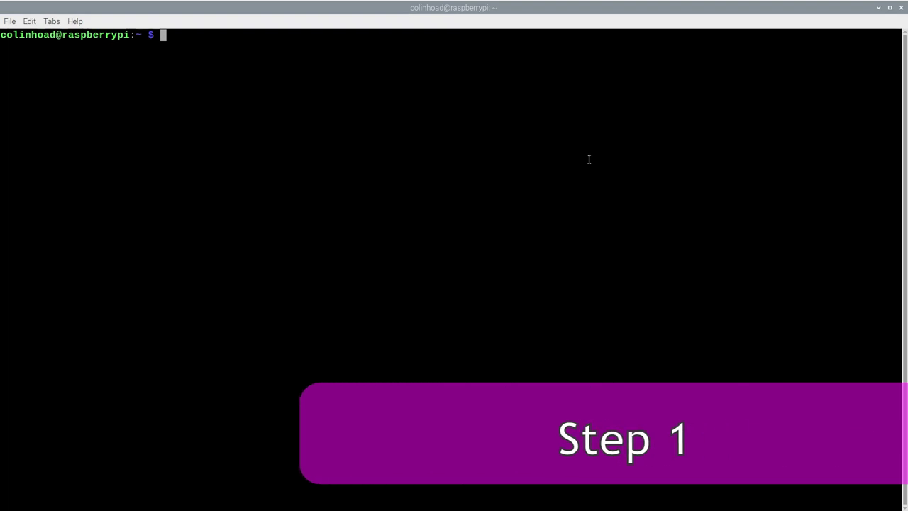
type("sudo raspi-config")
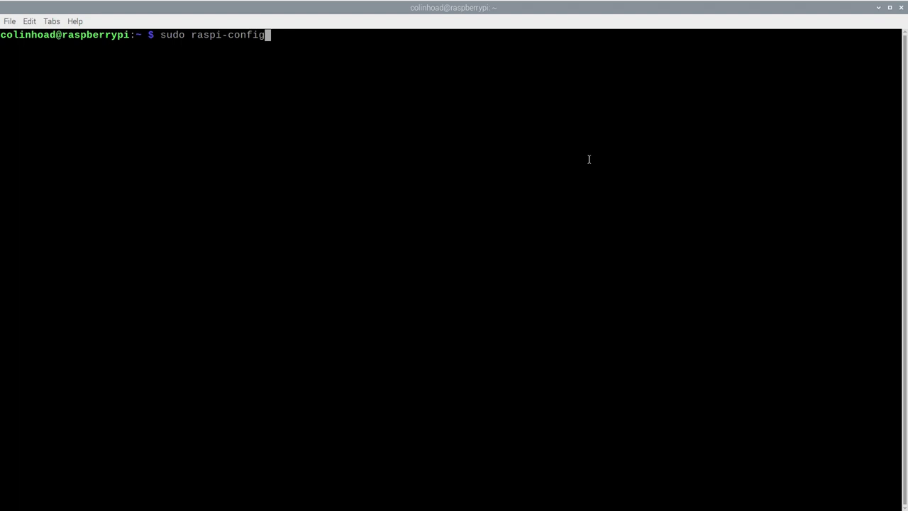
key("Return")
Disable the xcompmgr composition manager through the Compositor setting in Advanced Options.
key("Down")
key("Down")
key("Down")
key("Down")
key("Down")
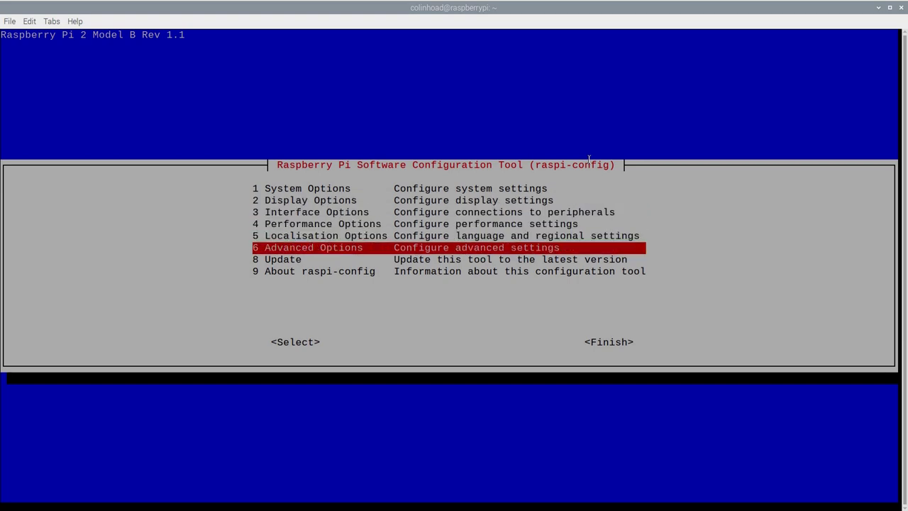
key("Return")
key("Down")
key("Down")
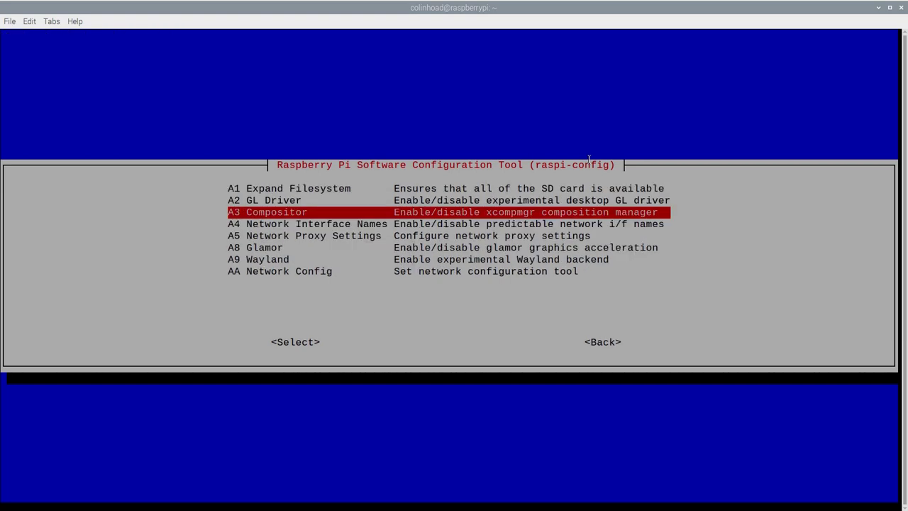
key("Return")
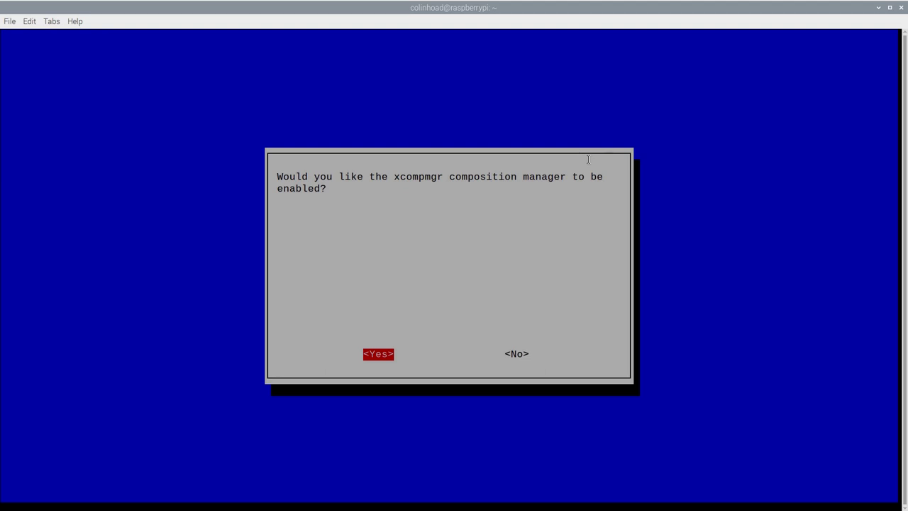
key("Right")
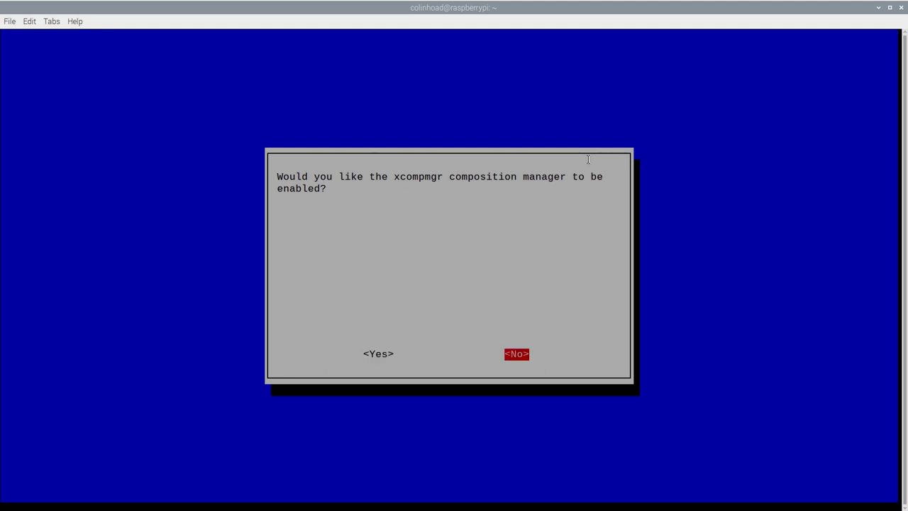
key("Return")
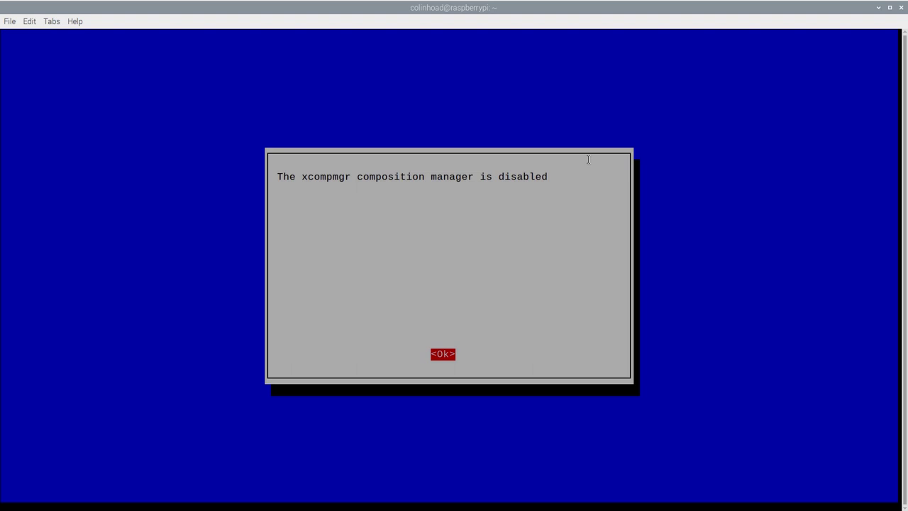
key("Return")
Finish and exit the Raspberry Pi Software Configuration Tool.
key("Down")
key("Down")
key("Down")
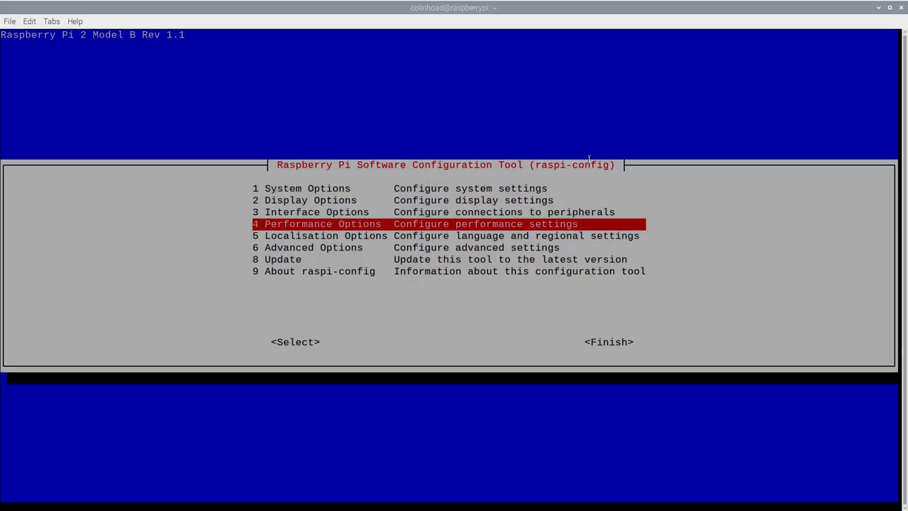
key("Down")
key("Down")
key("Down")
key("Down")
key("Tab")
key("Tab")
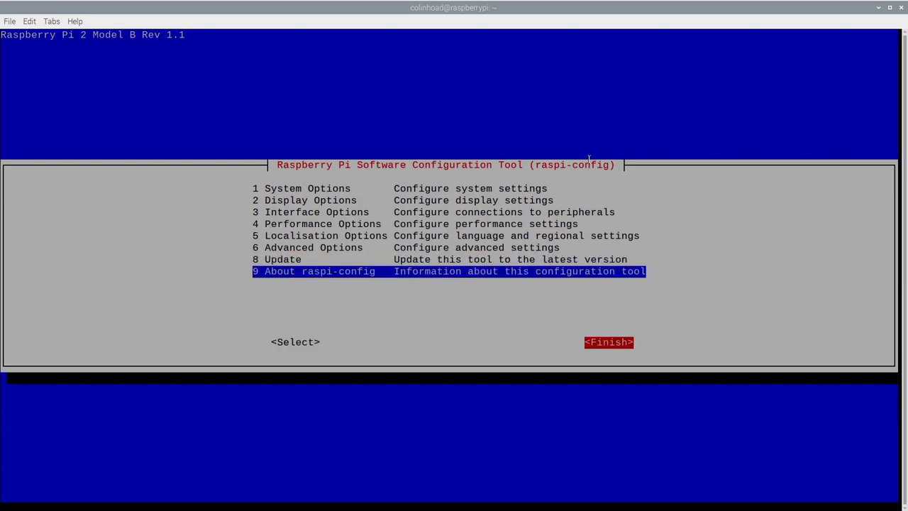
key("Return")
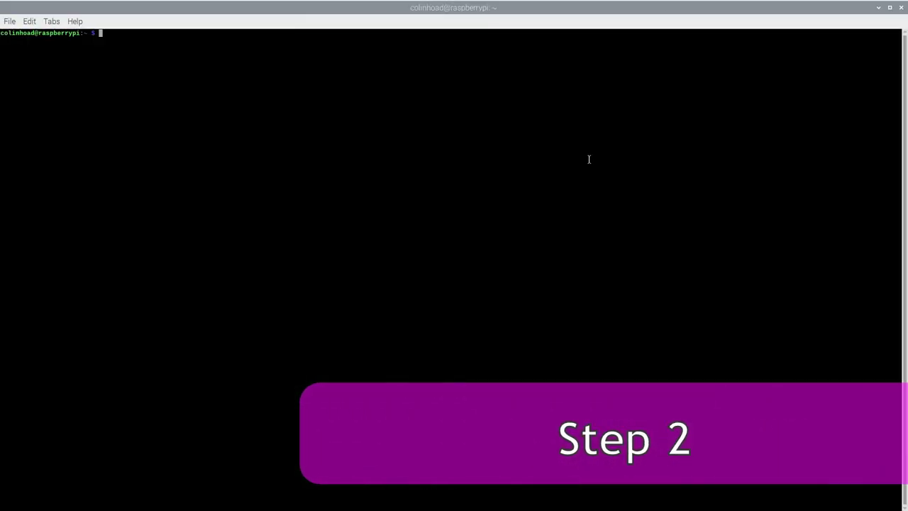
Enlarge the terminal text and use sudo apt to install build-essential, cmake, libdrm-dev, libx11-xcb-dev, libxcb-dri3-dev, libepoxy-dev, ruby and libasound2-dev, agreeing to continue.
key("ctrl+plus")
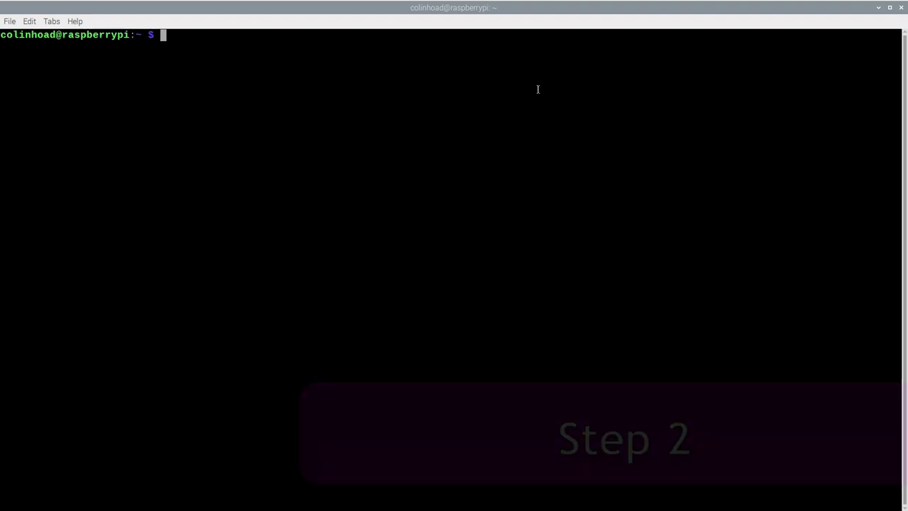
type("sudo ")
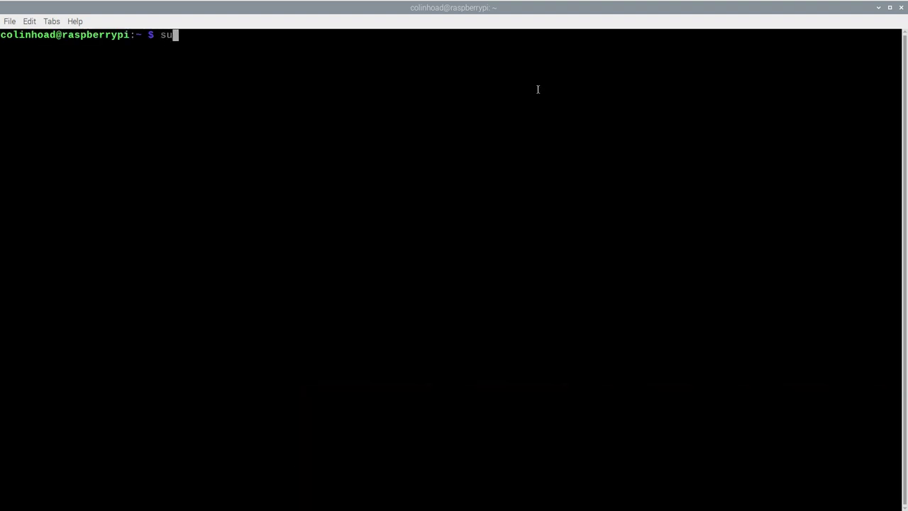
type("apt install ")
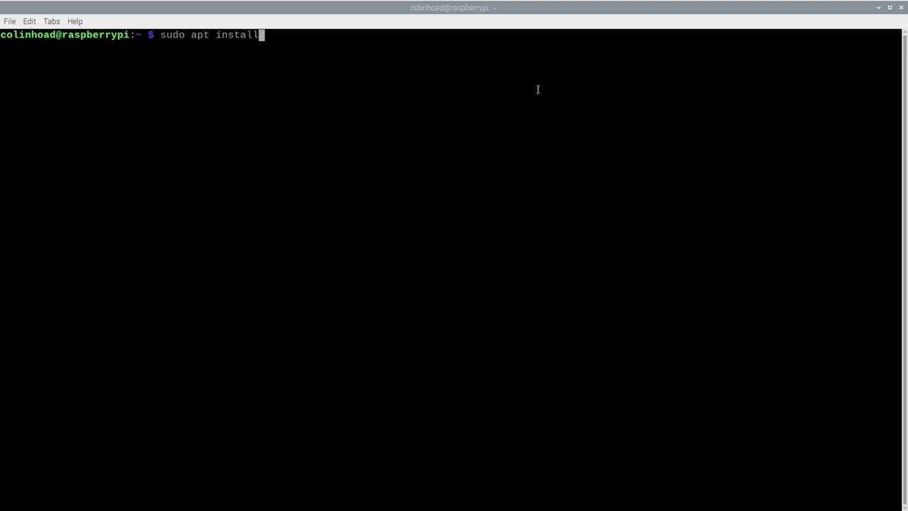
type("build-essential")
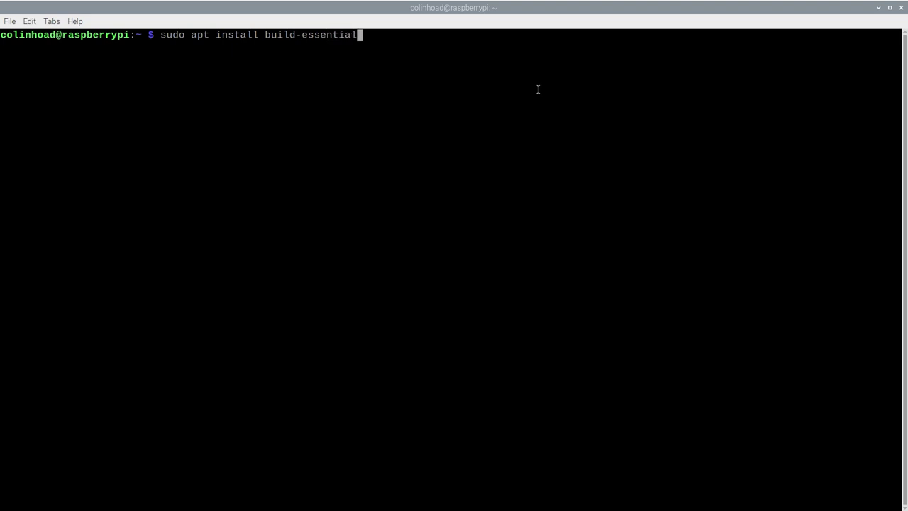
type(" cmake libdr")
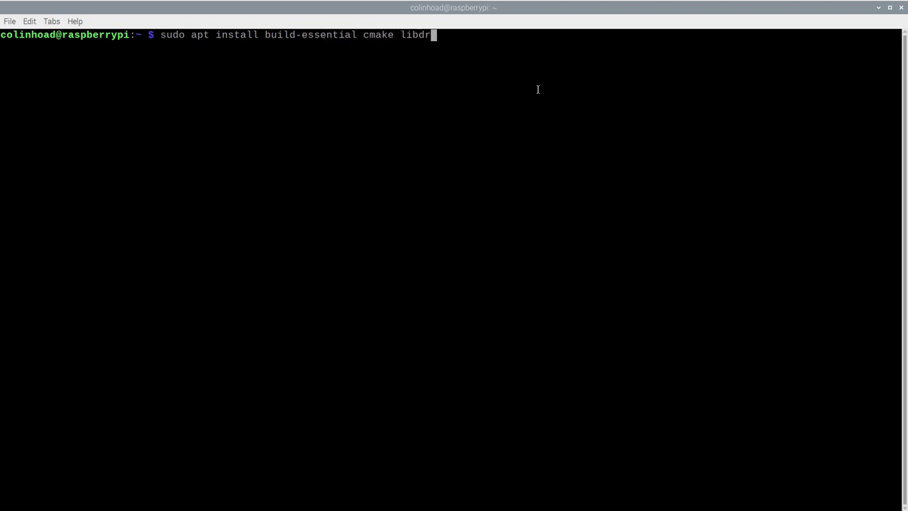
type("m-dev libx11-xc")
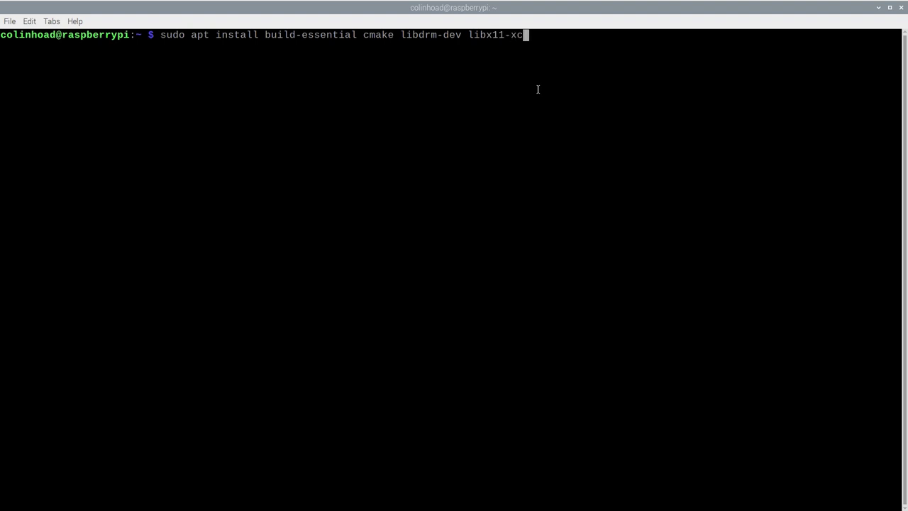
type("b-dev libxcb-dri3")
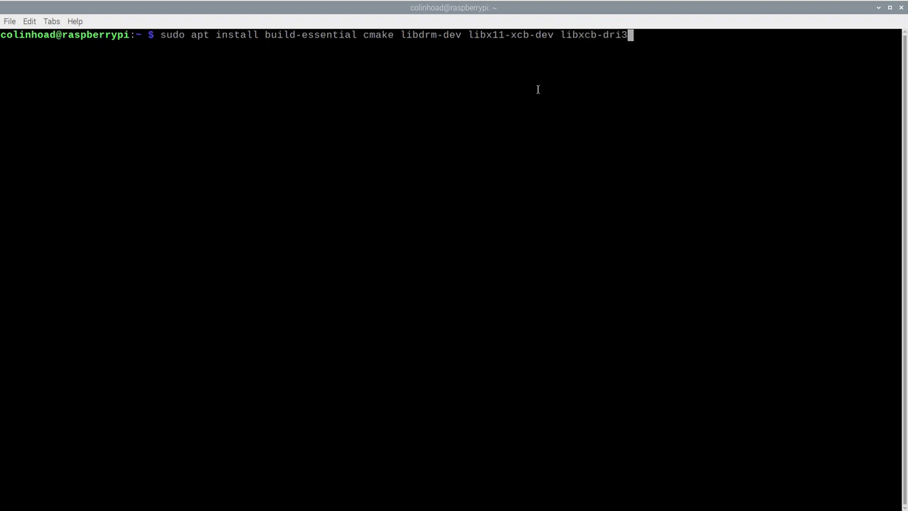
type("-dev libepox")
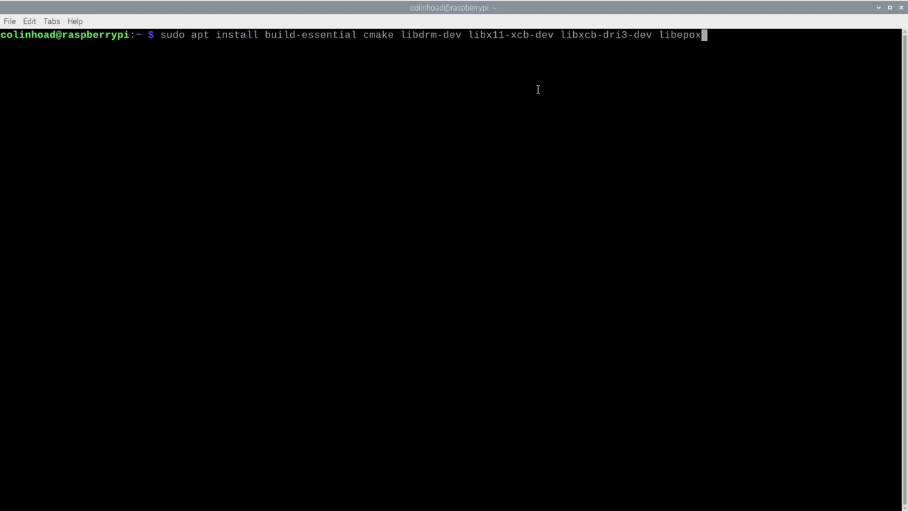
type("y-dev ruby libaso")
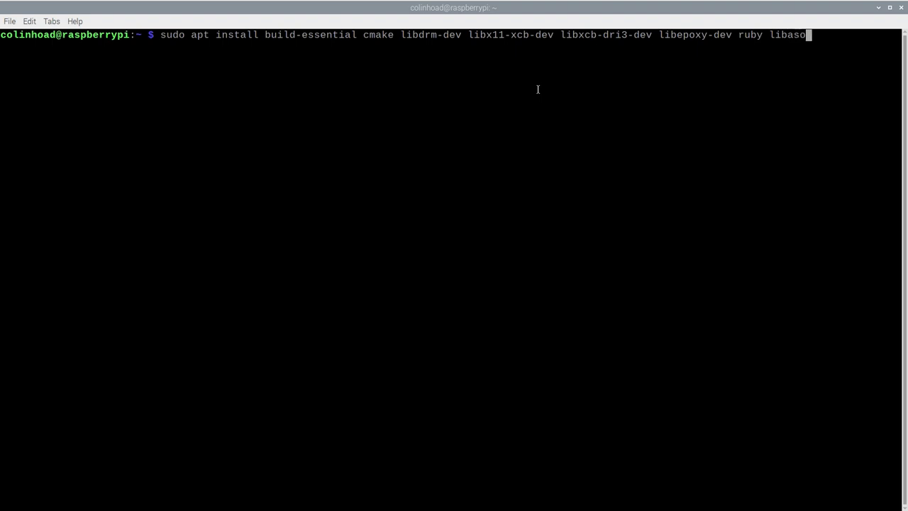
type("und2-dev")
key("Return")
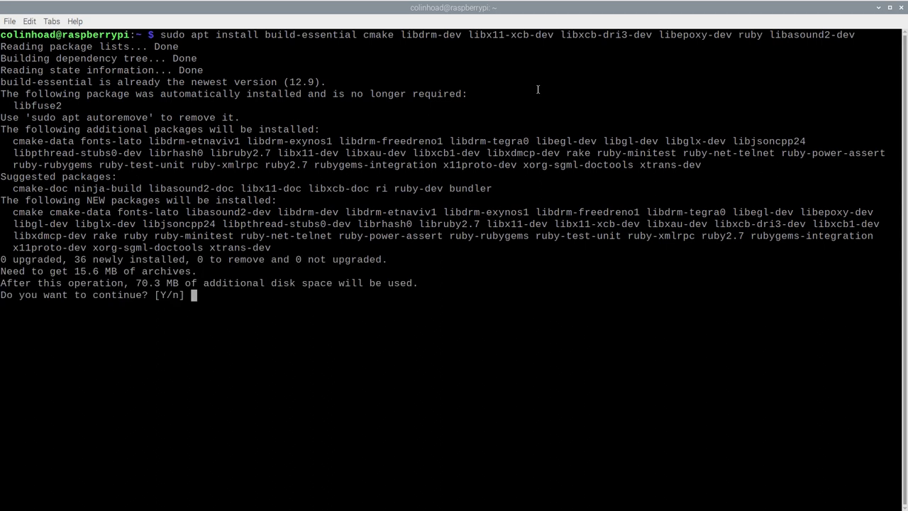
type("Y")
key("Return")
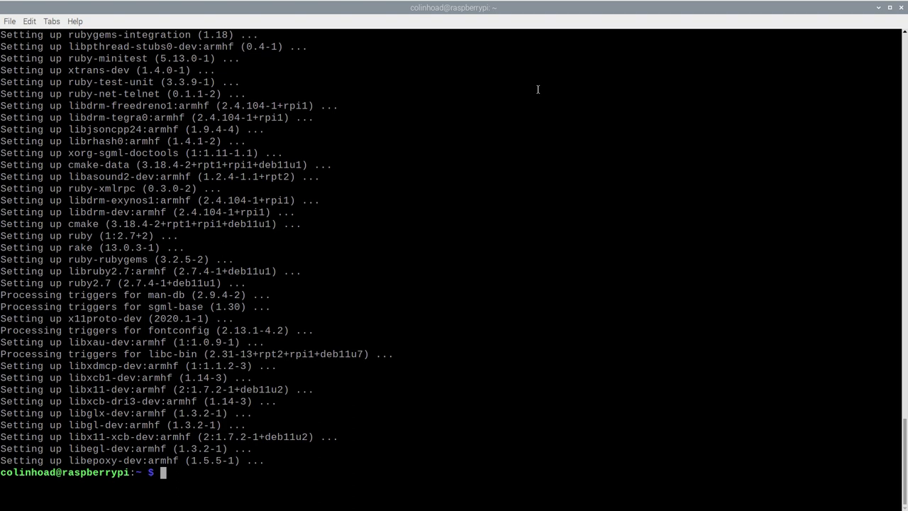
Print the working directory and create a directory named Pico in the home folder.
type("pwd")
key("Return")
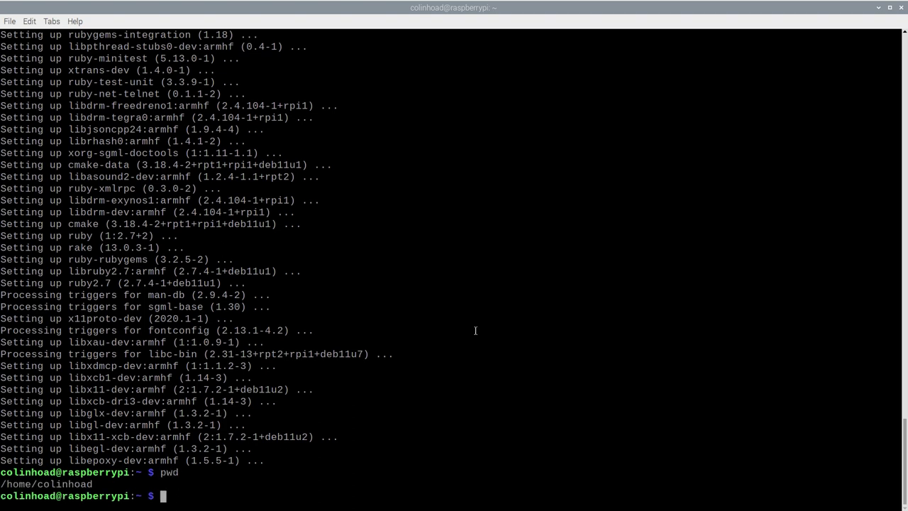
type("mkdir Picop")
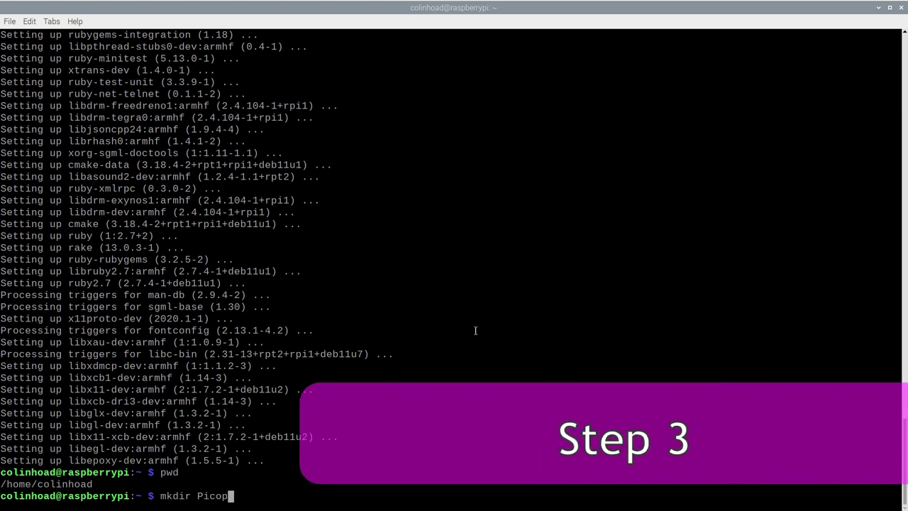
key("BackSpace")
key("Return")
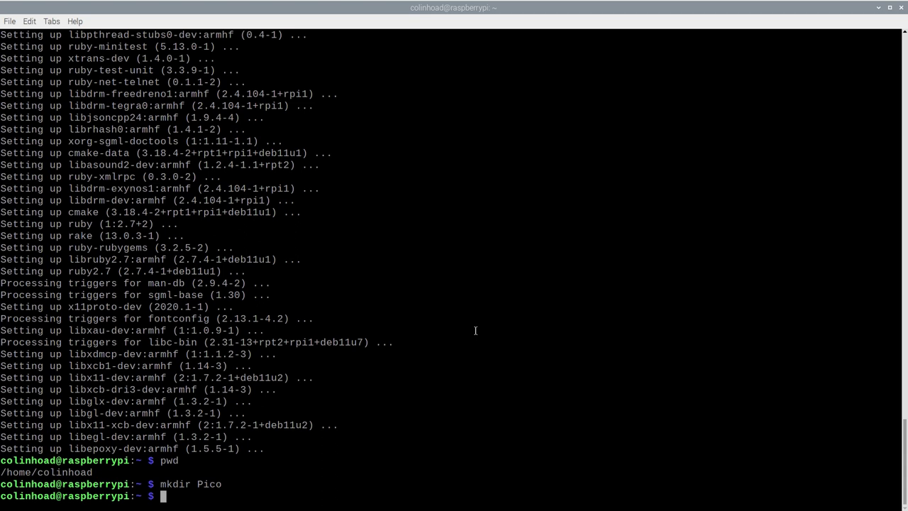
type("cd Pico")
key("Return")
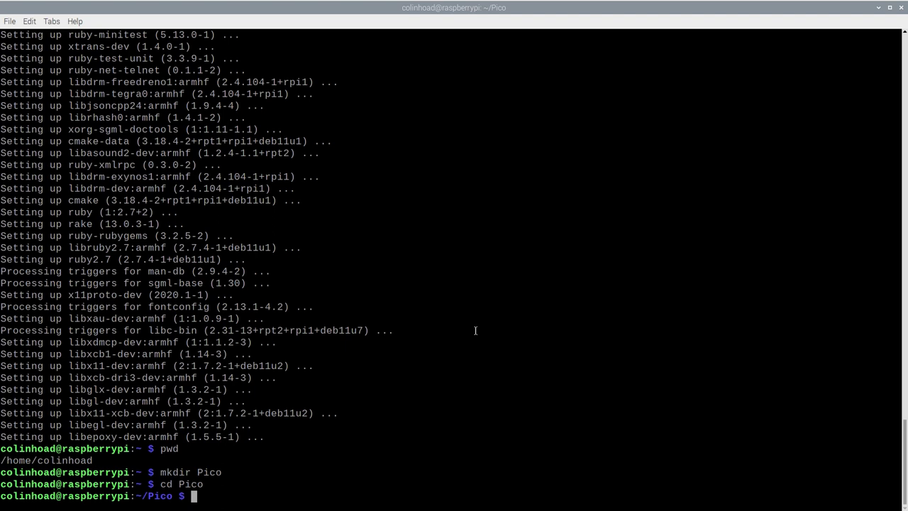
type("wget https://github")
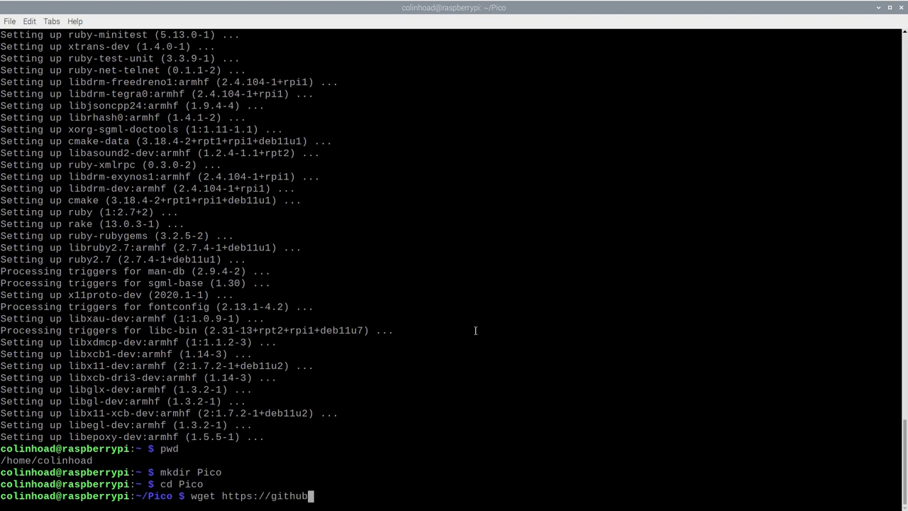
type(".com")
type("/raspbe")
type("rry")
type("pi")
type("/pico-")
type("sdk")
type("/archive")
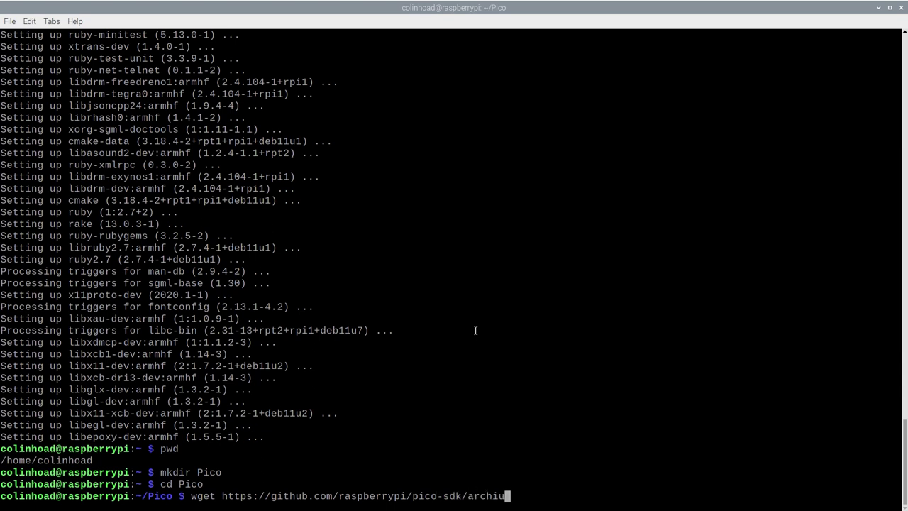
type("/refs/tags/1.")
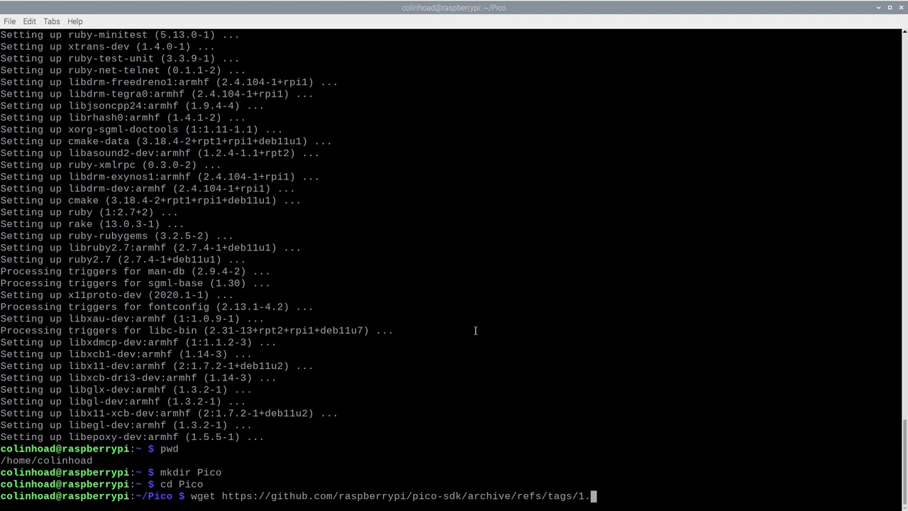
type("5.1.tar.gz")
key("Return")
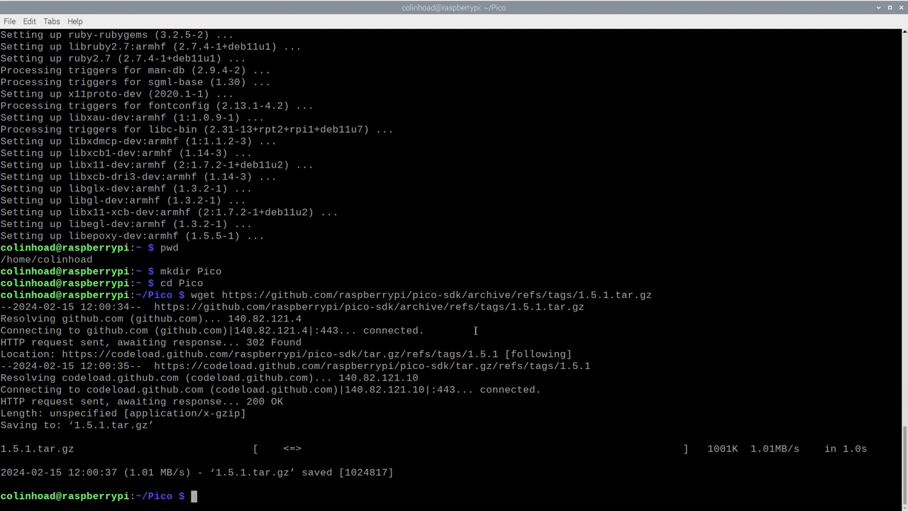
Extract 1.5.1.tar.gz with tar -xzf and list the Pico directory's contents.
type("tar -xzf 1.5.1.tar.gz")
key("Return")
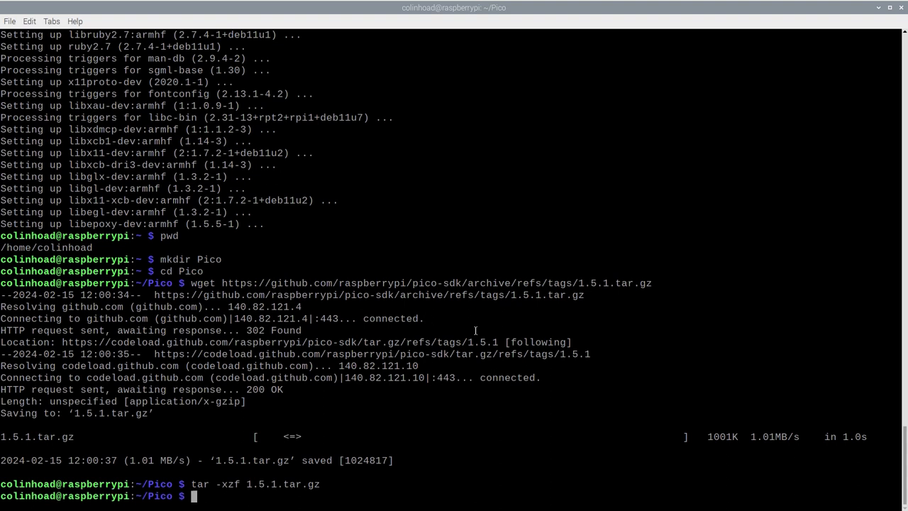
type("dir")
key("Return")
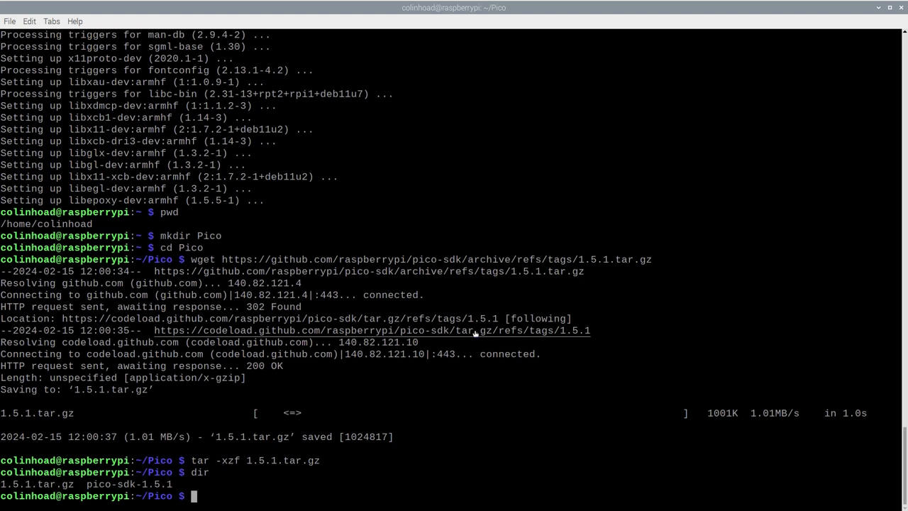
type("git clone https")
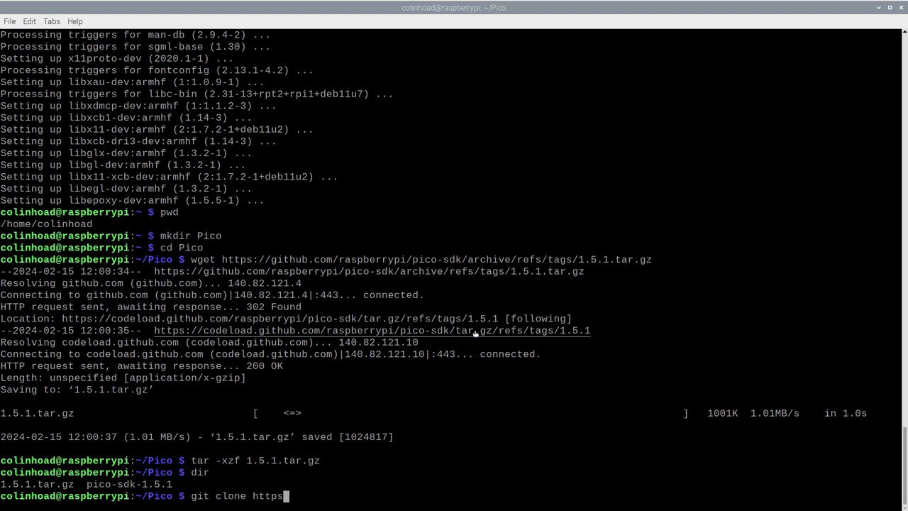
type("://github.com/ras")
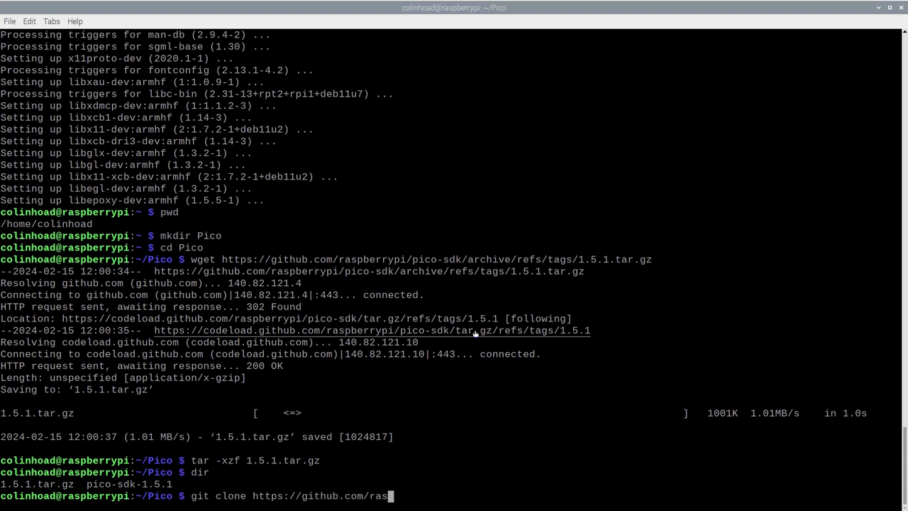
type("pberrypi/pico-extras.git")
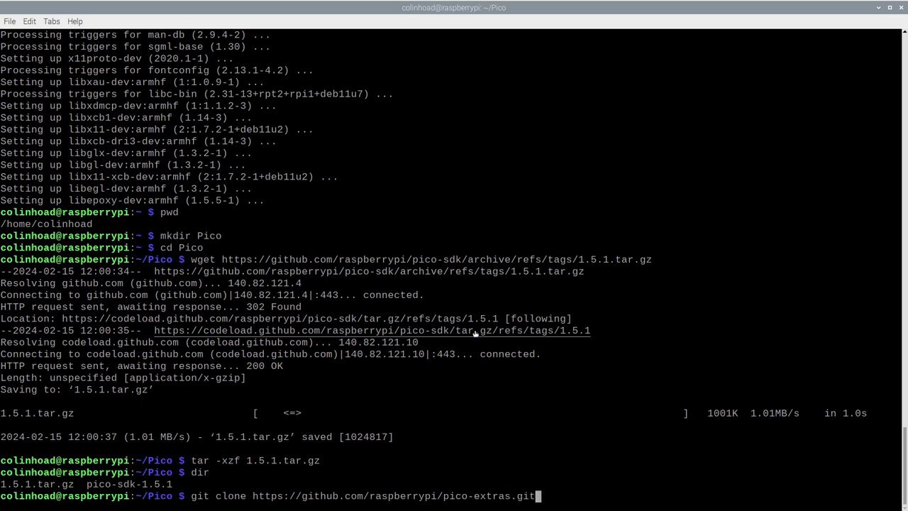
key("Return")
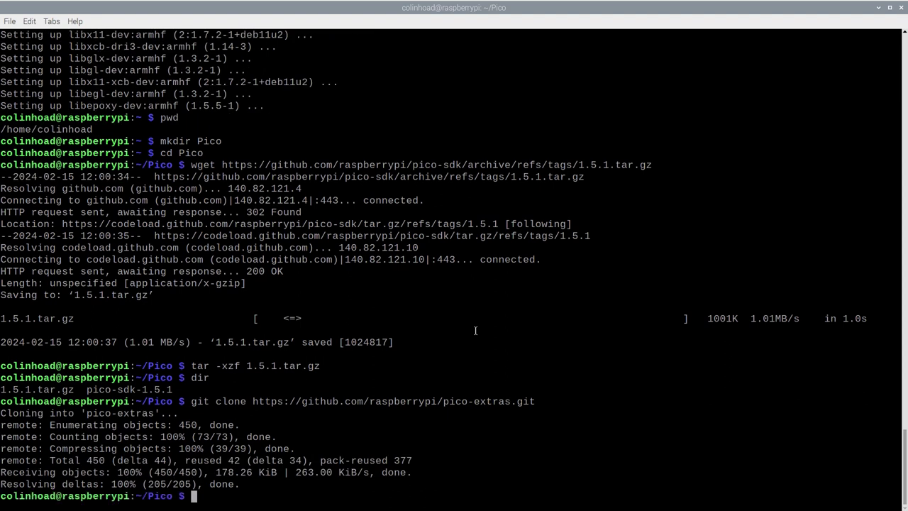
type("git clone https://github.com/kilograham")
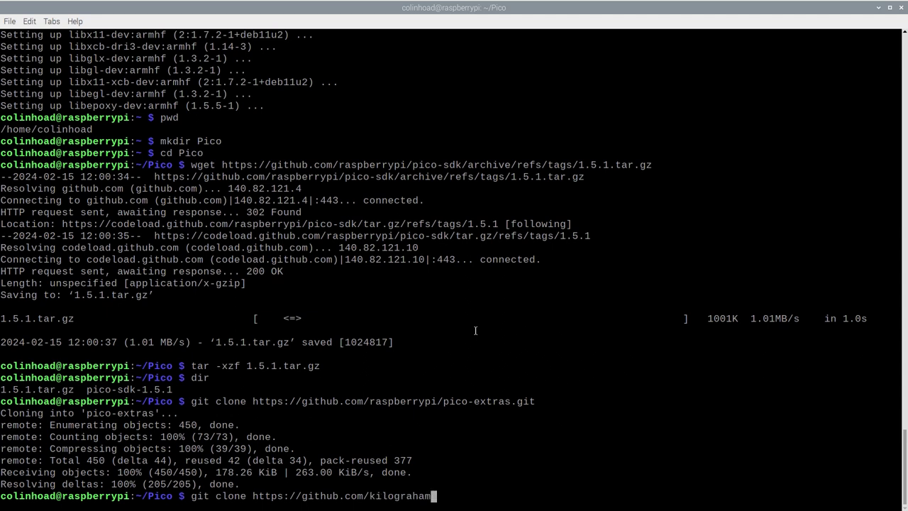
type("/")
type("b-em.git")
key("Return")
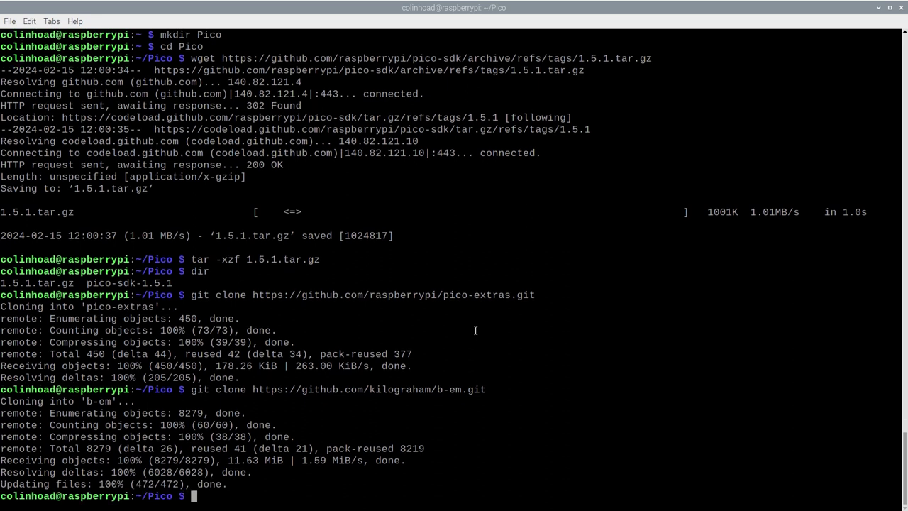
Create a pi_build directory inside the b-em directory and change into it.
type("cd b-em")
key("Return")
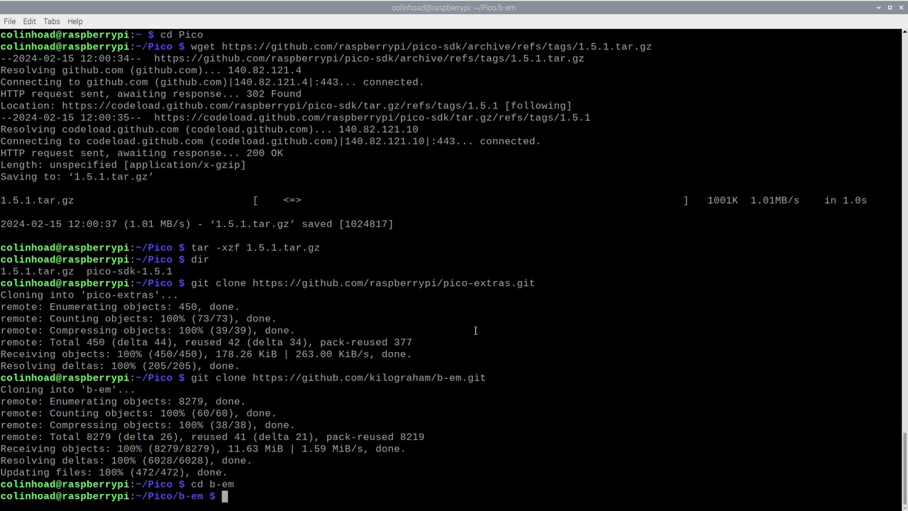
type("mkdir pi_build")
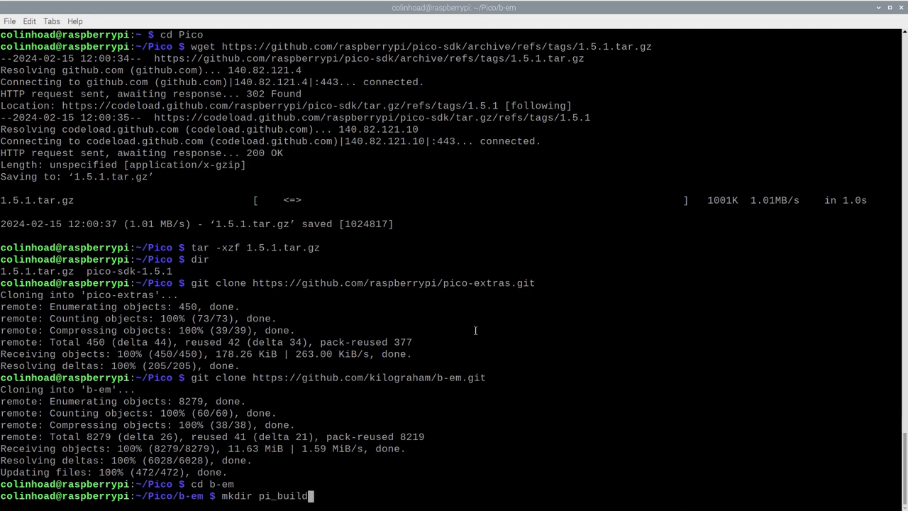
key("Return")
type("cd pi_buil")
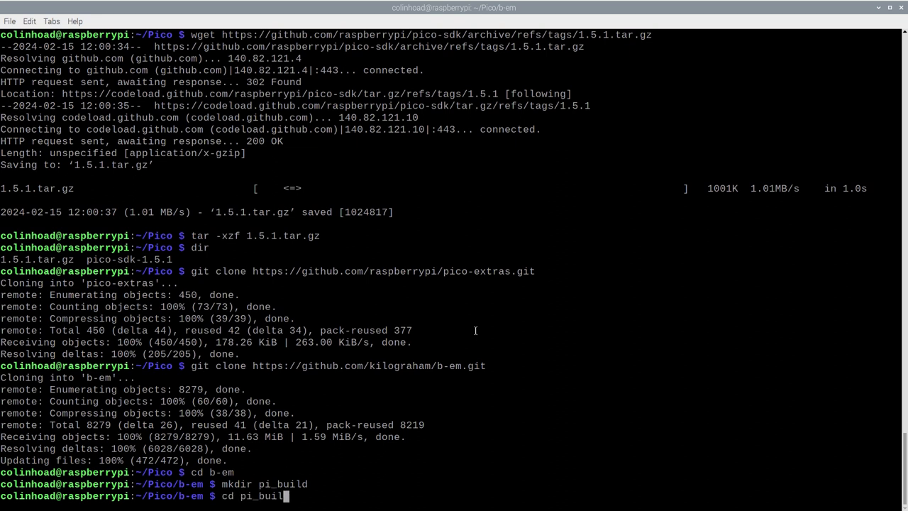
type("d")
key("Return")
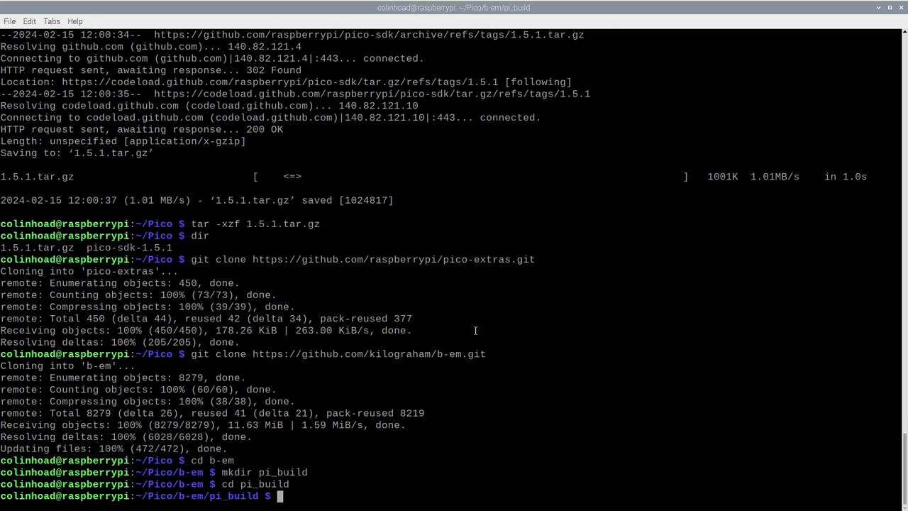
Configure the parent directory's source with cmake, setting PICO_SDK_PATH to the full path of Pico/pico-sdk-1.5.1, PI_BUILD=1, PICO_PLATFORM=host, DRM_PRIME=1 and X_GUI=1.
type("cmake -DPICO_SDK_PAT")
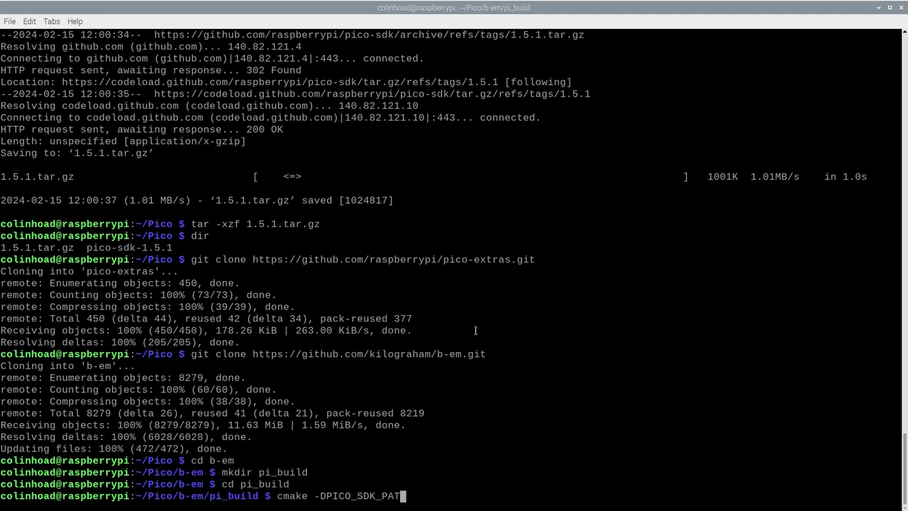
type("H=")
type("/home/colinhoad")
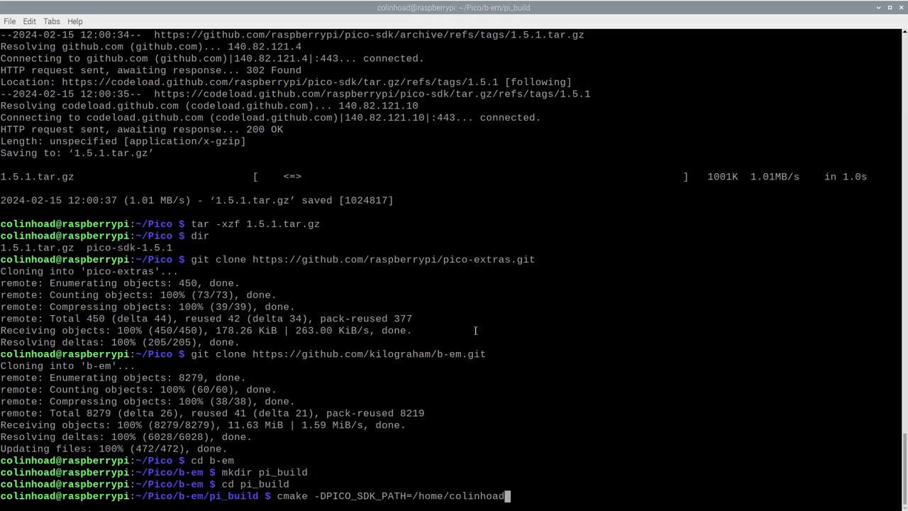
type("/pico")
key("BackSpace")
key("BackSpace")
key("BackSpace")
key("BackSpace")
type("Pico/pico-sdk")
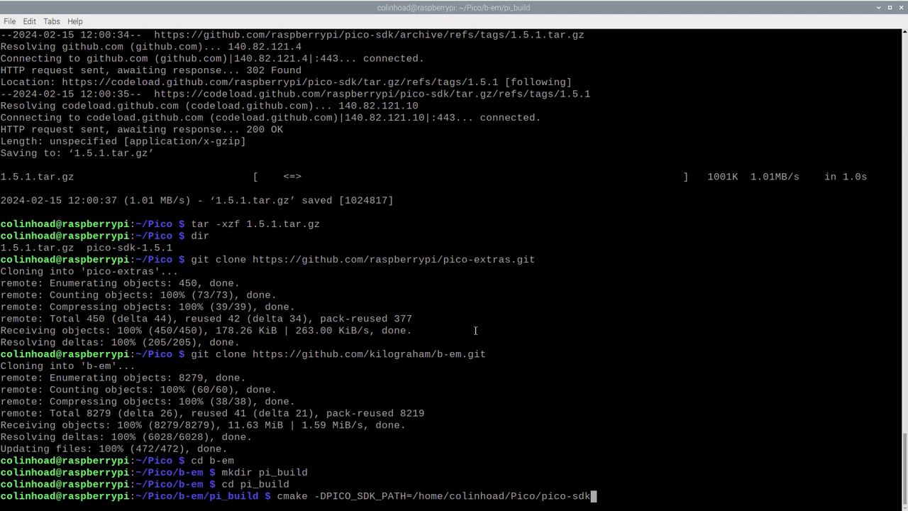
type("-1.5.1 -DPI_BUILD")
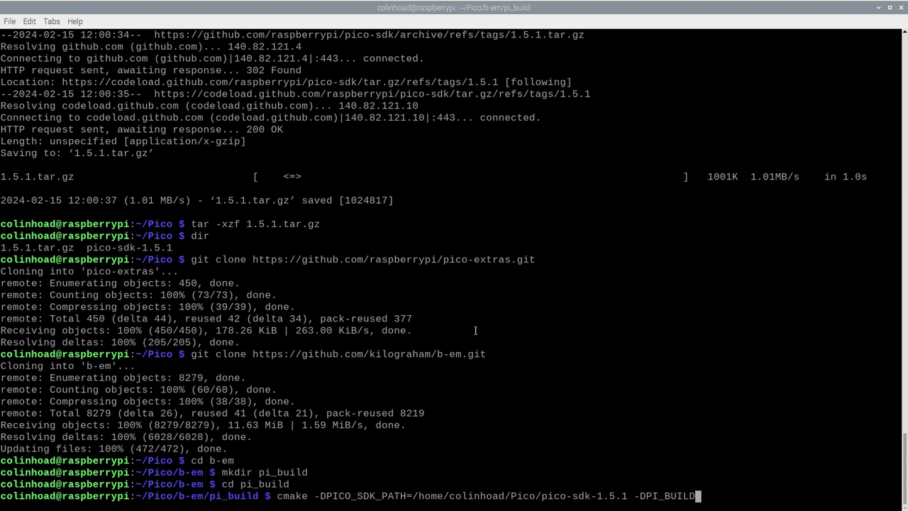
type("=1 -DPICO_PLATFO")
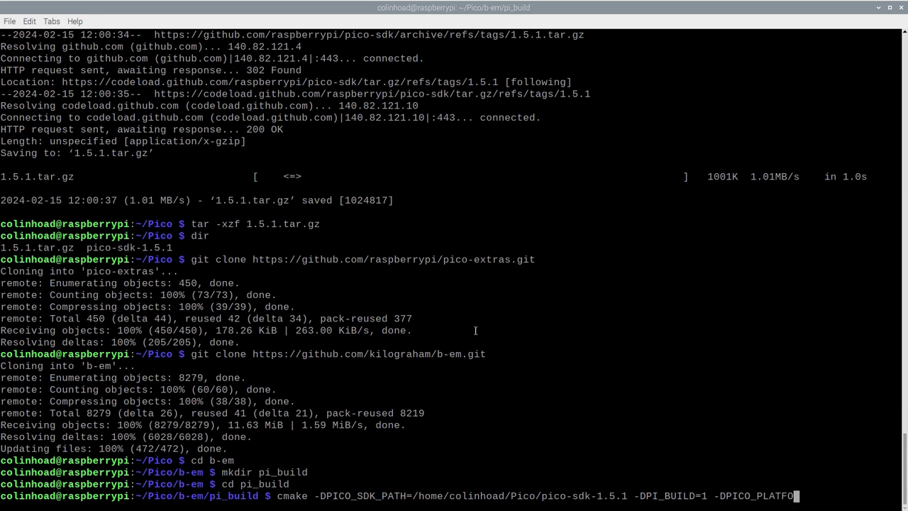
type("RM=host -DDRM")
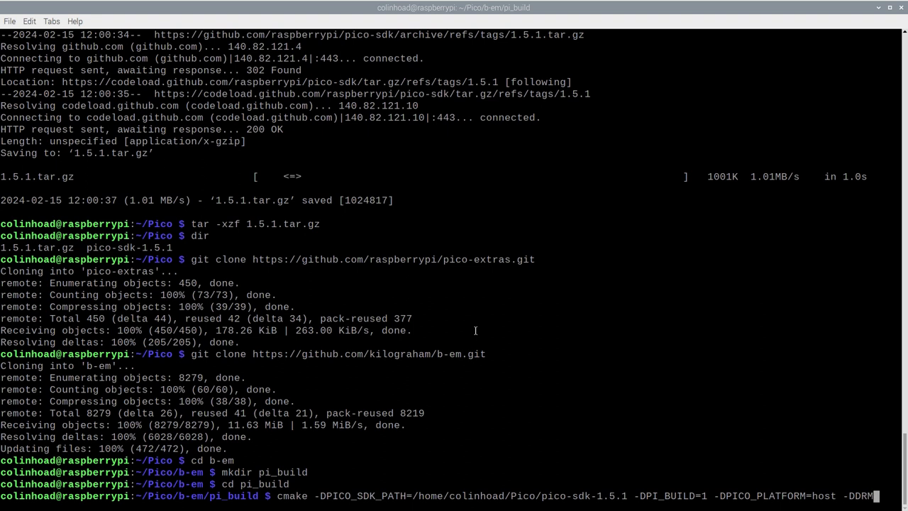
type("_PRIME")
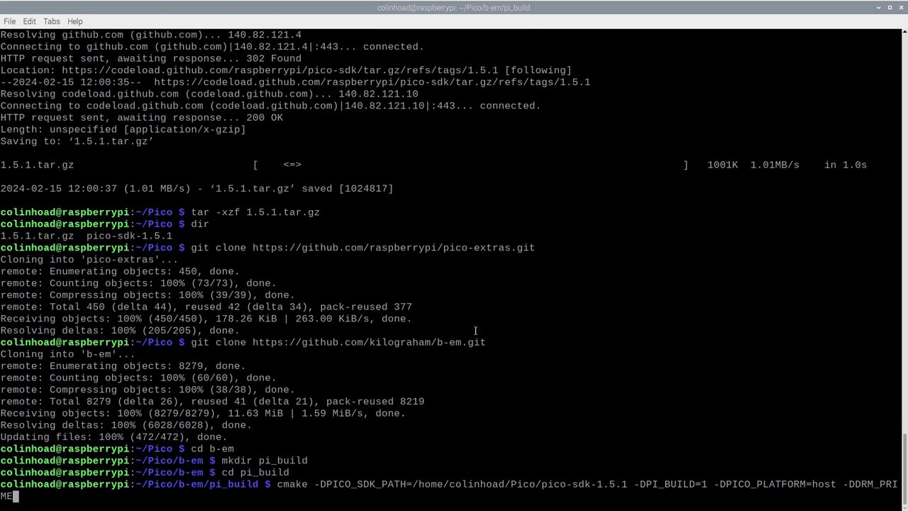
type("=1 -DX_GUI=1 ..")
key("Return")
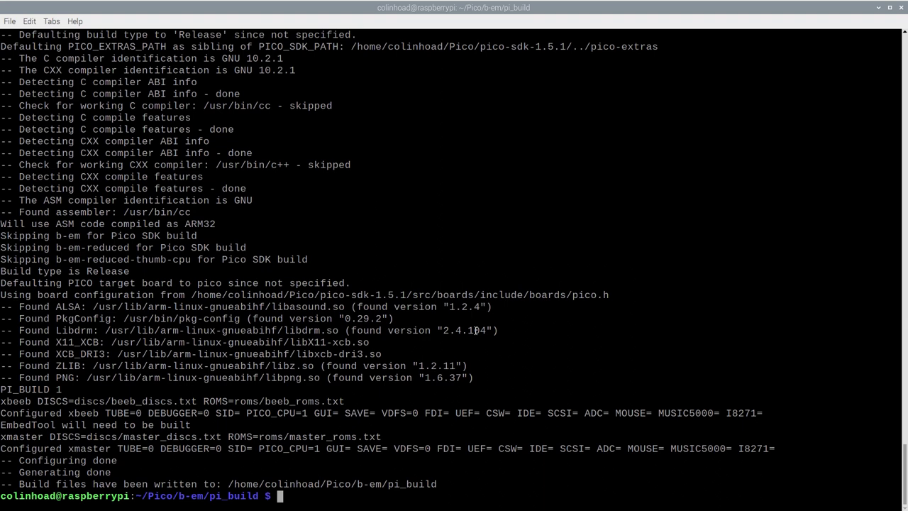
Build the emulator with make -j4 and change into the src/pico directory.
type("make -j4")
key("Return")
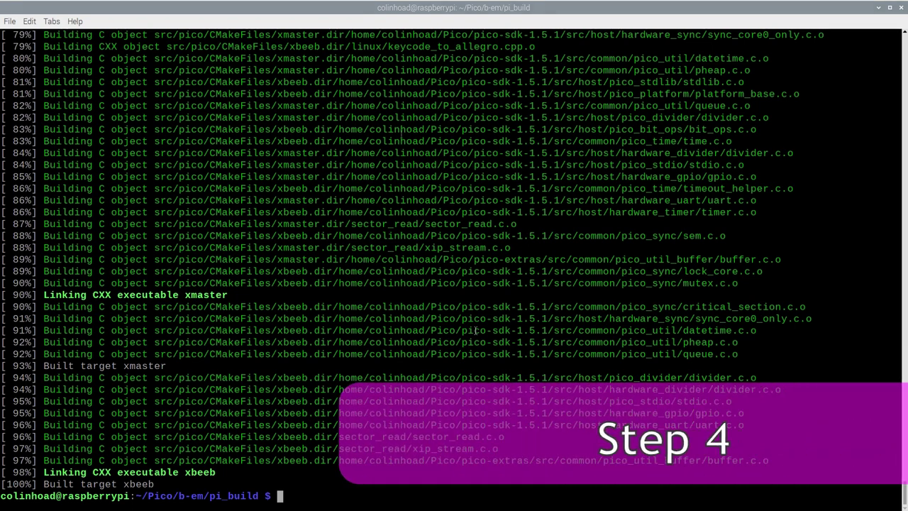
type("cd src/pico")
key("Return")
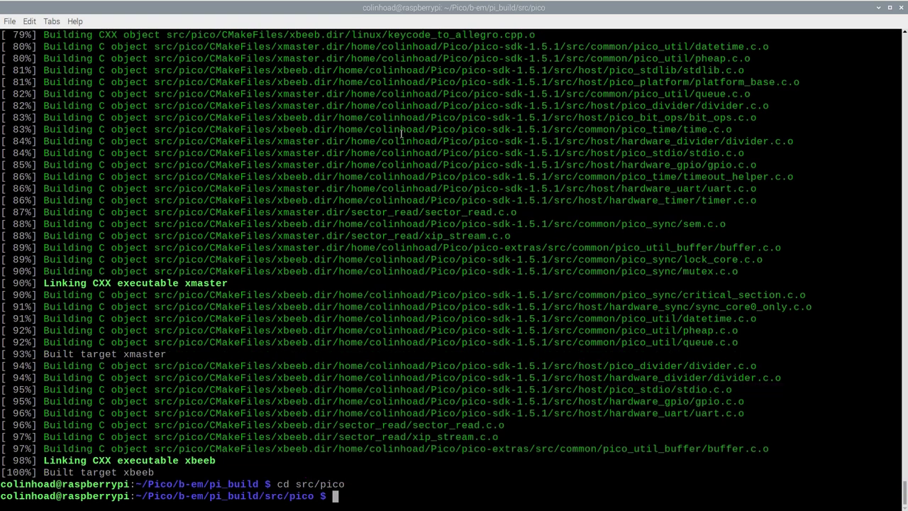
Print the working directory and list its contents to locate the built xbeeb executable.
type("pwd")
key("Return")
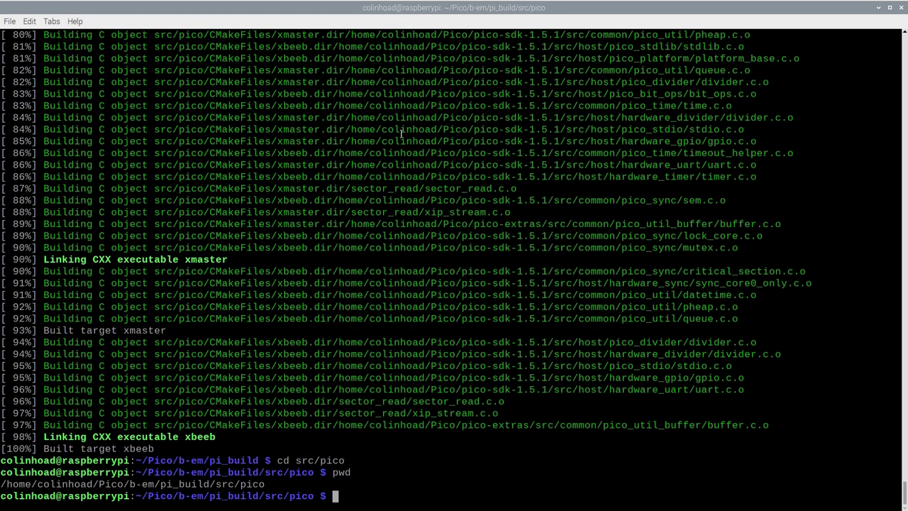
type("dir")
key("Return")
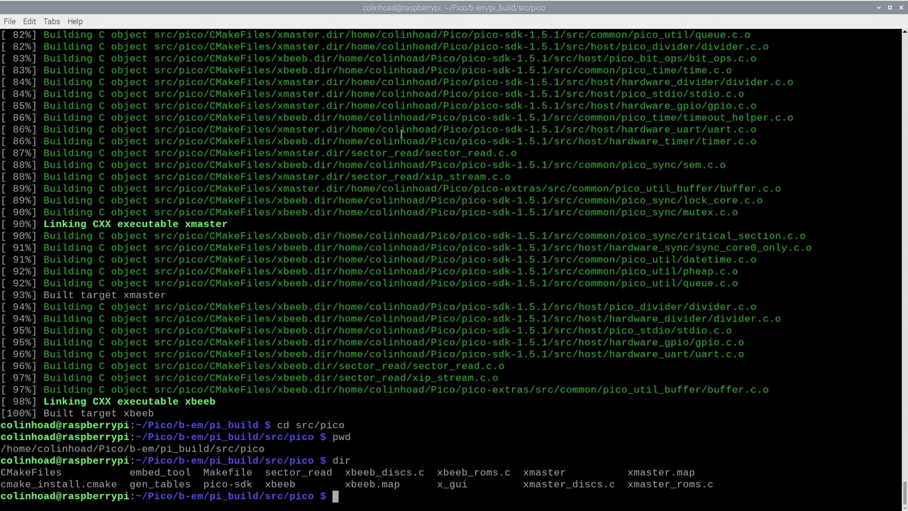
double_click(272, 482)
left_click(273, 483)
Run ./xbeeb and ./xmaster in turn from the terminal, closing each emulator window after it has started.
type("./xbeeb")
key("Return")
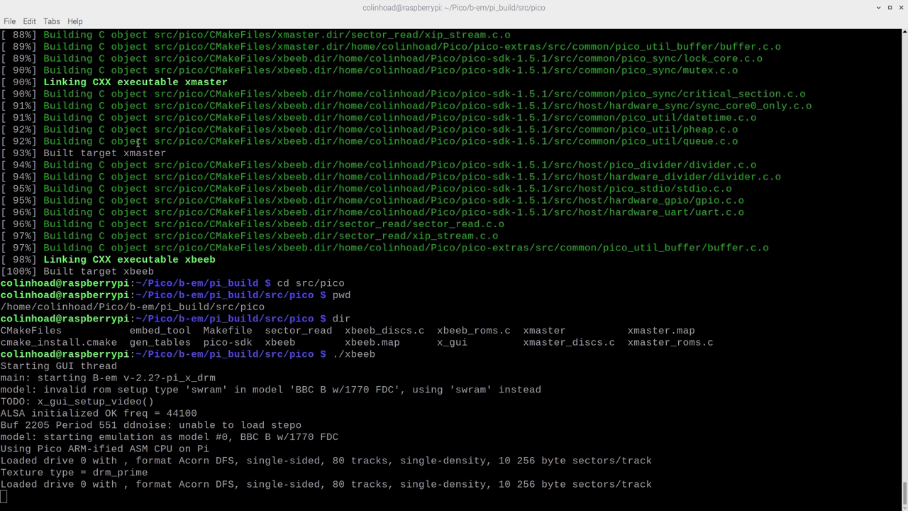
type("./xmaster")
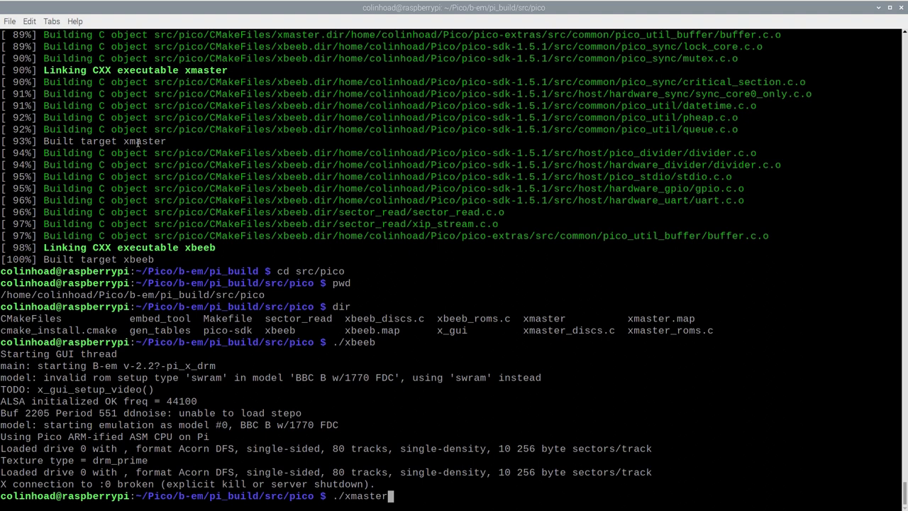
key("Return")
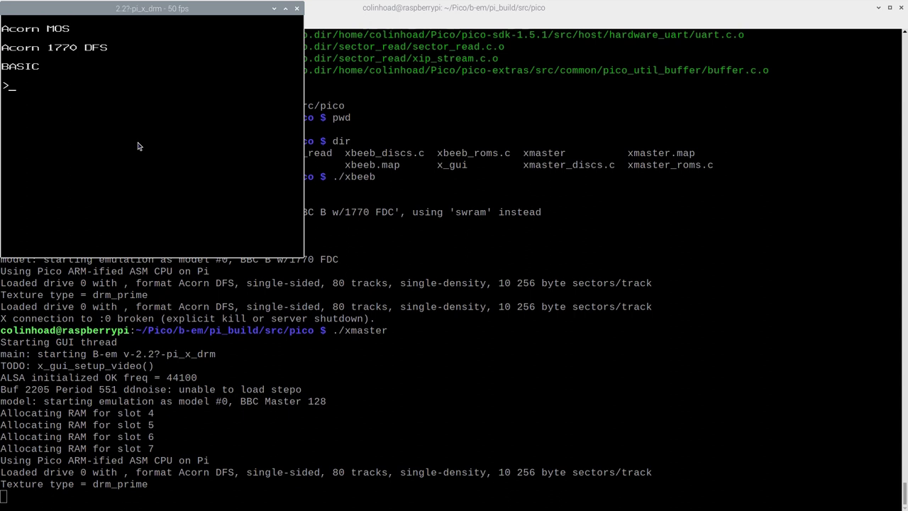
key("alt+F4")
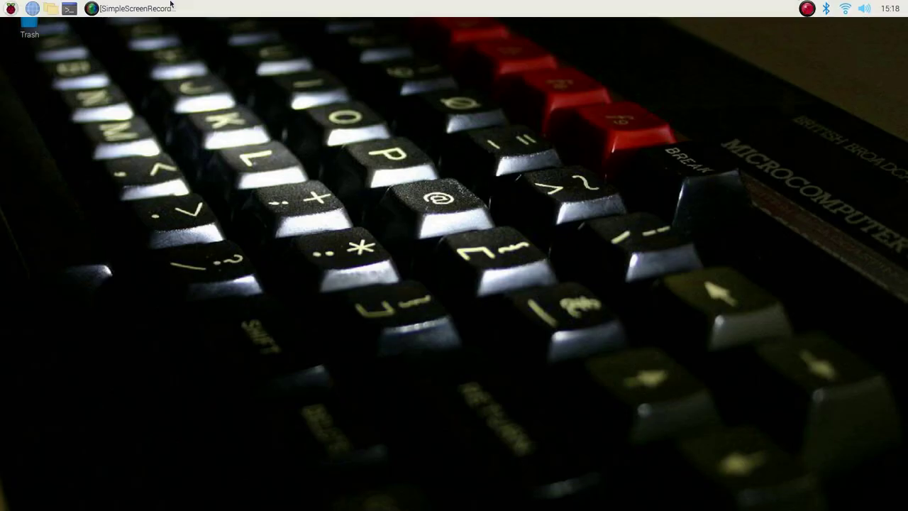
Open the Main Menu Editor and start a new item in the Games category named "BBC Micro".
left_click(7, 11)
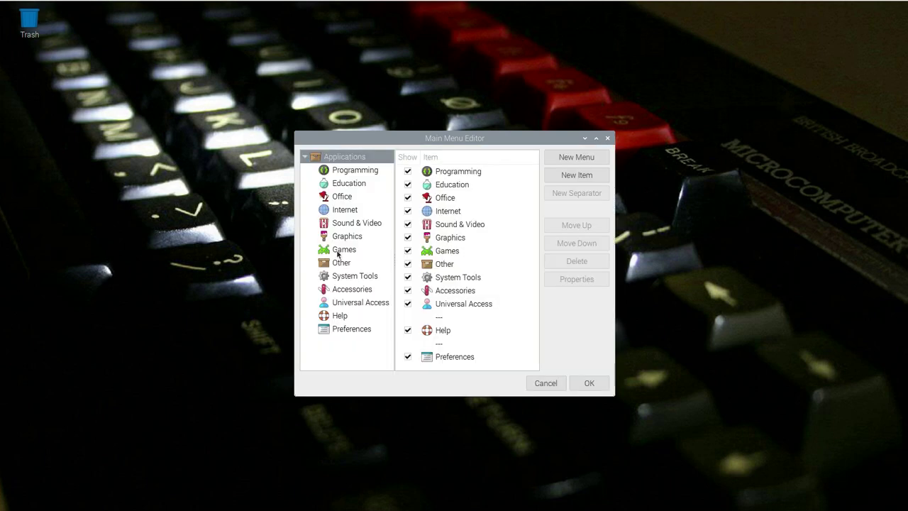
left_click(337, 253)
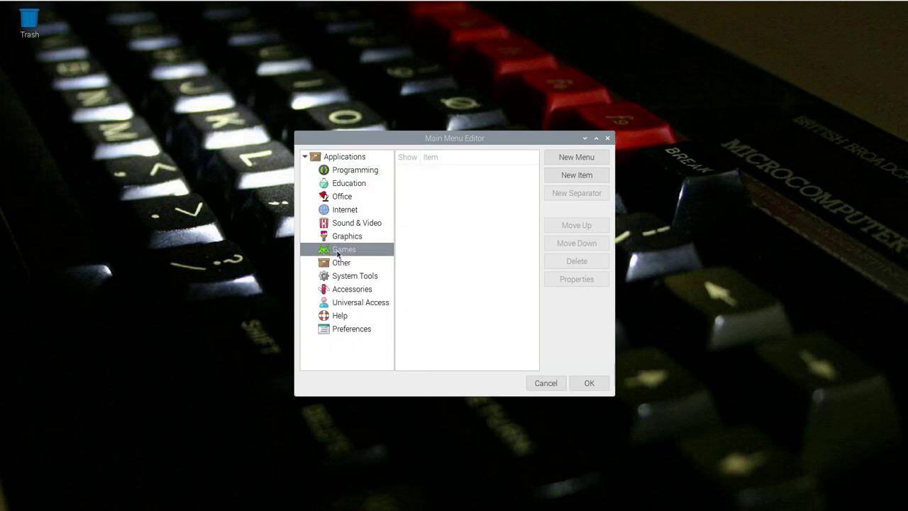
left_click(575, 178)
left_click(486, 249)
type("BBC ")
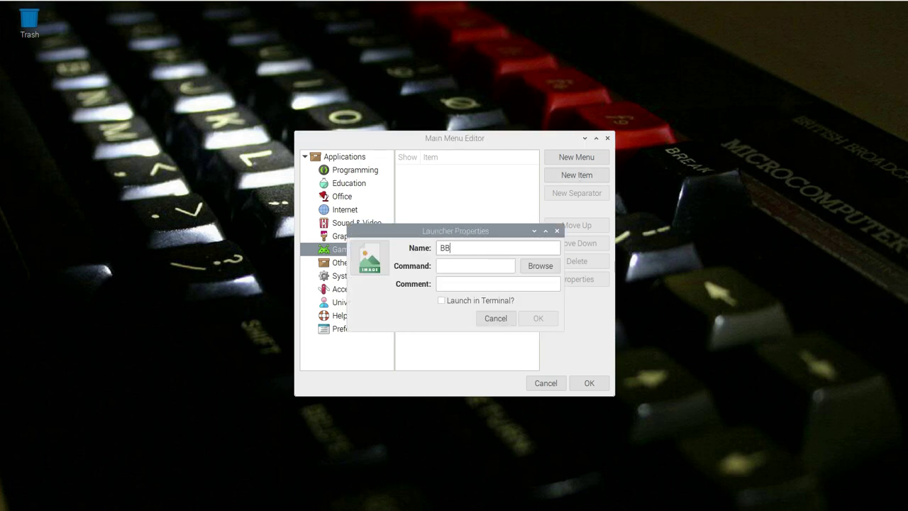
type("Micro")
Set the BBC Micro launcher's command to the xbeeb program in Pico/b-em/pi_build/src/pico under the home folder.
left_click(526, 273)
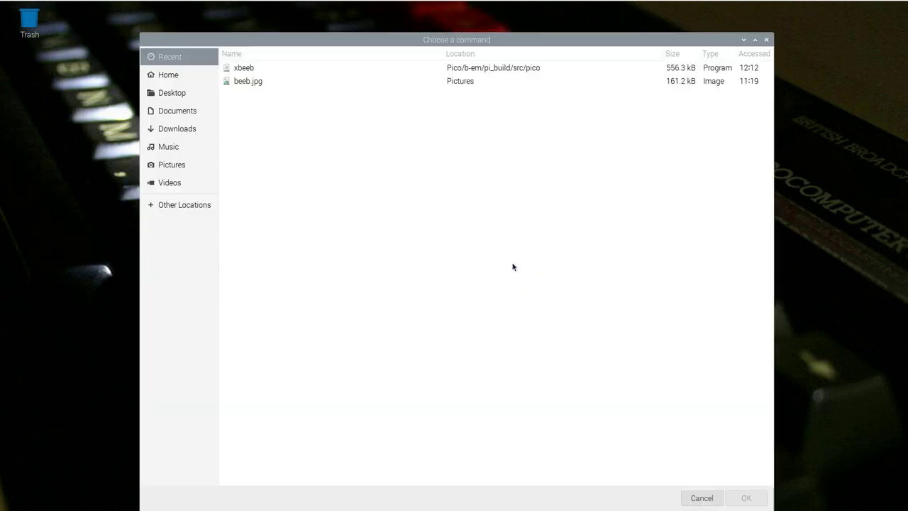
left_click(173, 206)
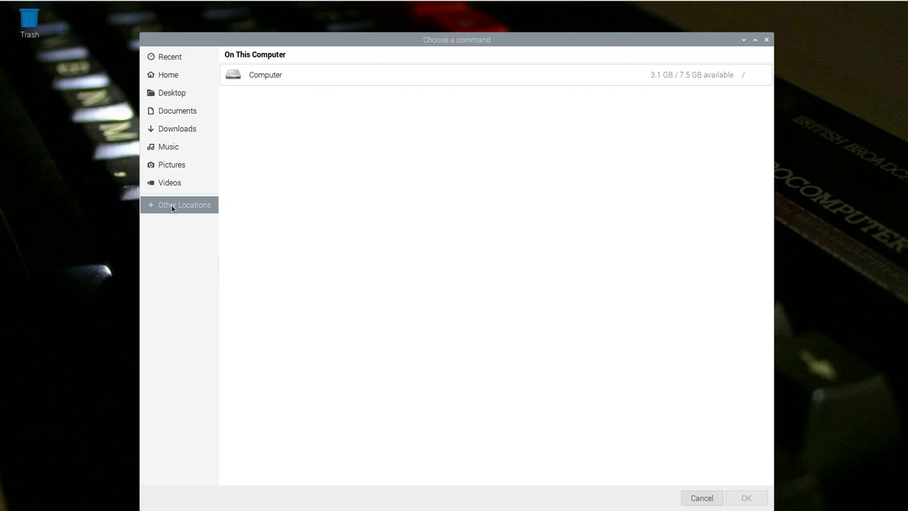
left_click(260, 78)
left_click(259, 78)
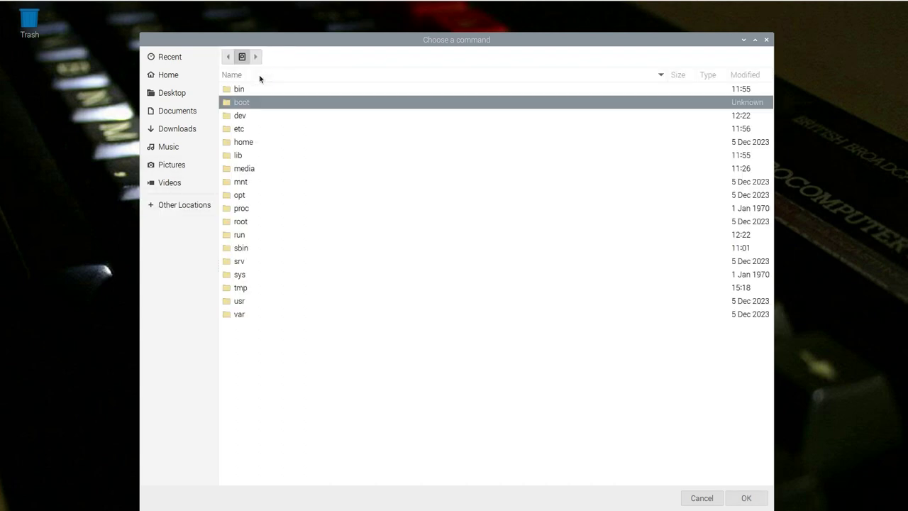
left_click(239, 144)
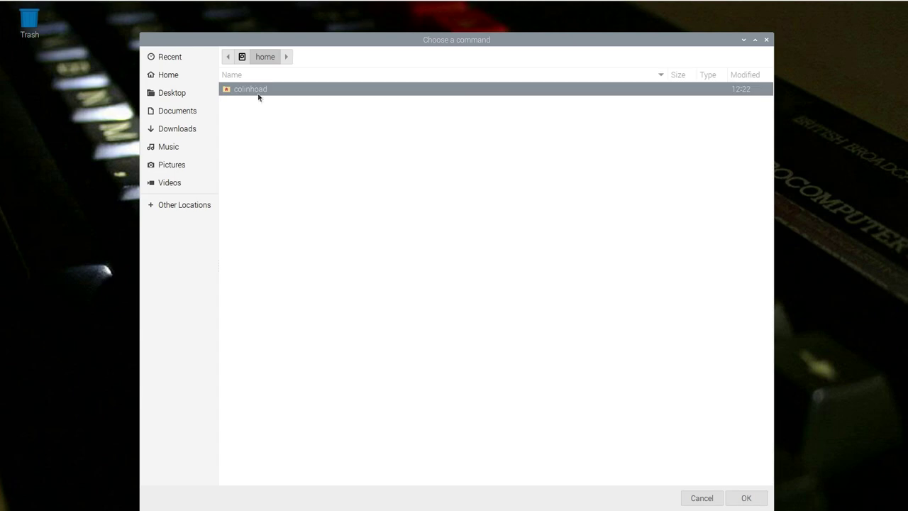
double_click(258, 96)
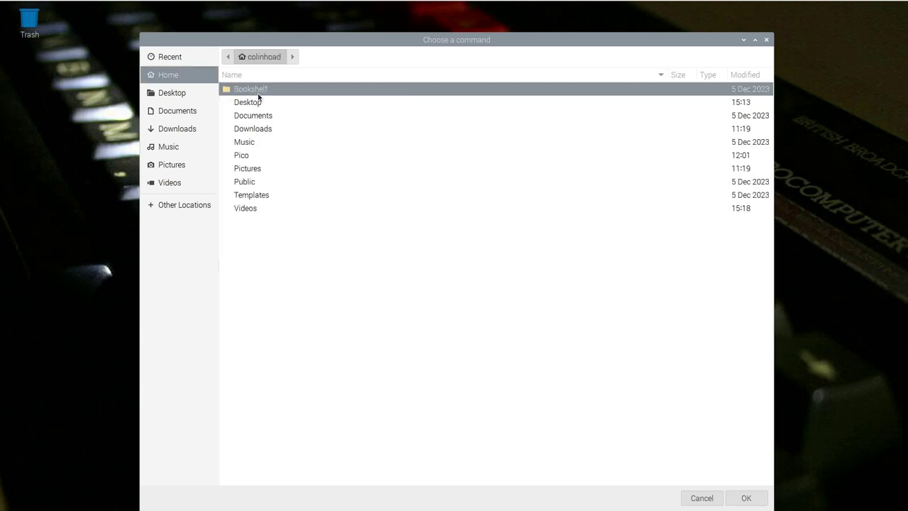
double_click(242, 156)
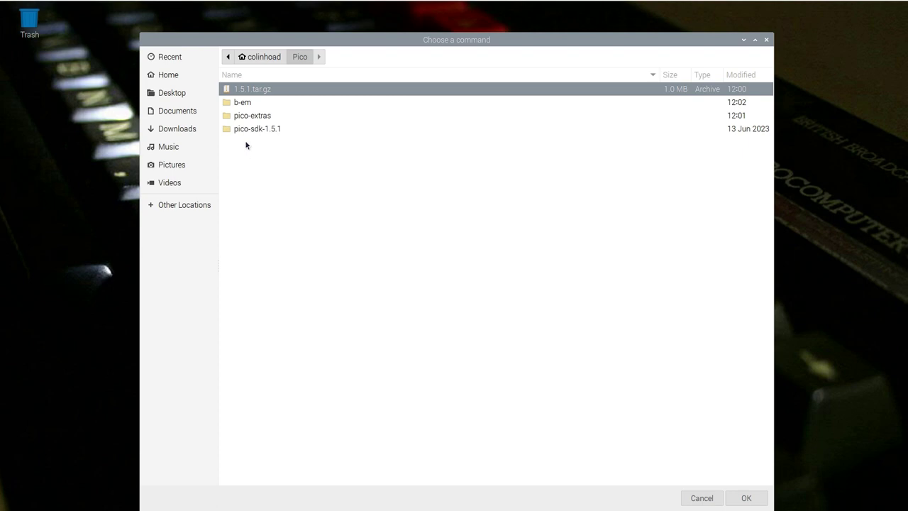
left_click(251, 106)
double_click(249, 106)
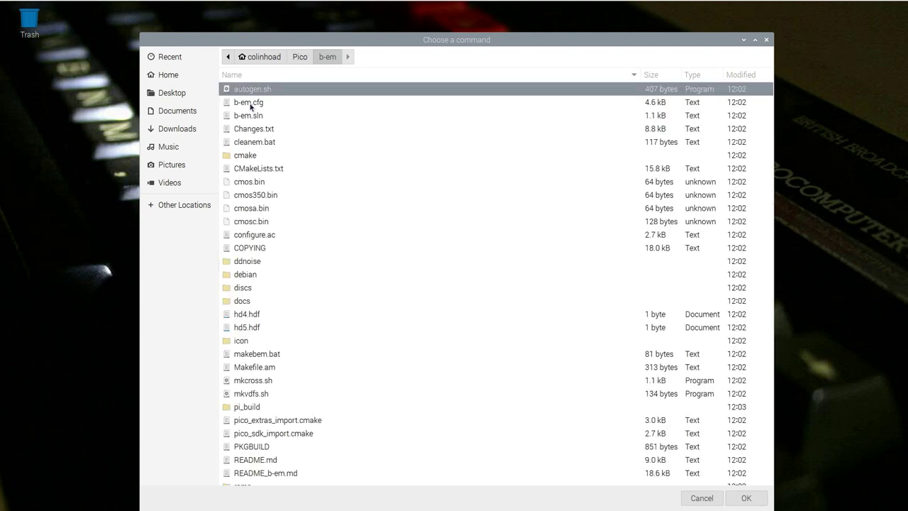
double_click(251, 410)
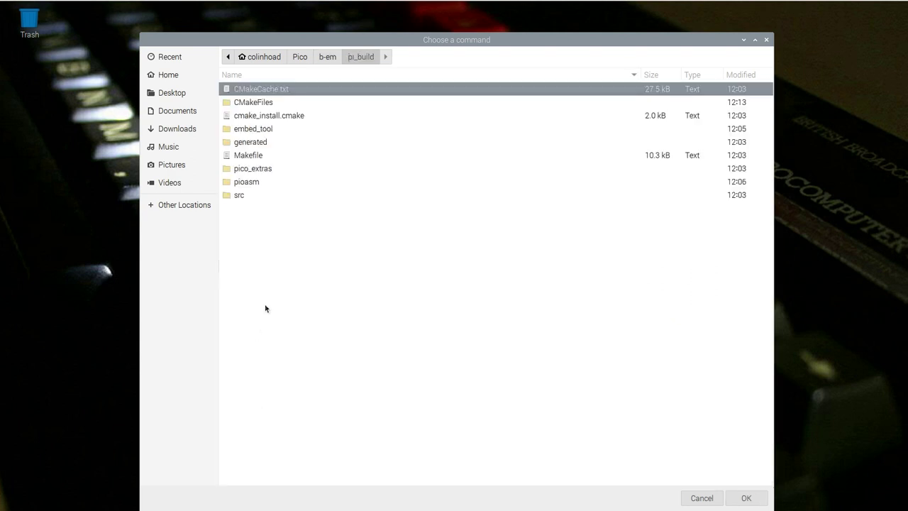
double_click(239, 195)
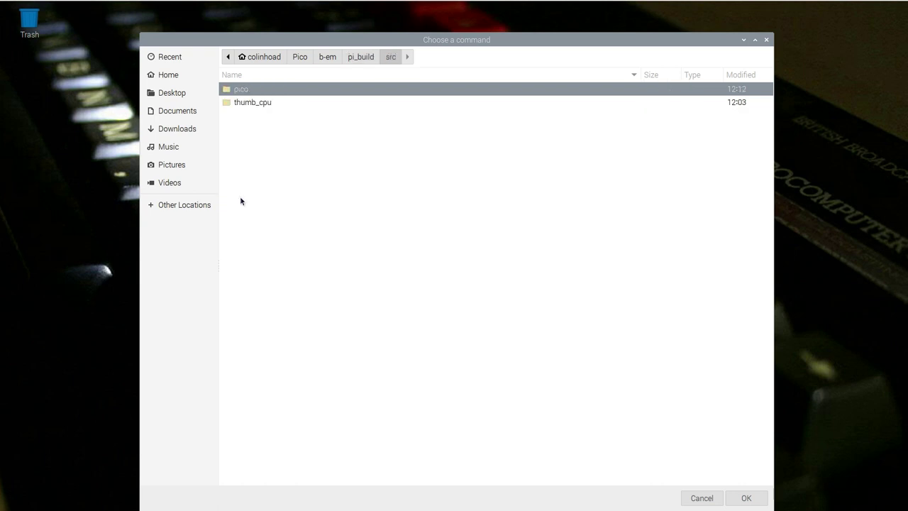
double_click(252, 96)
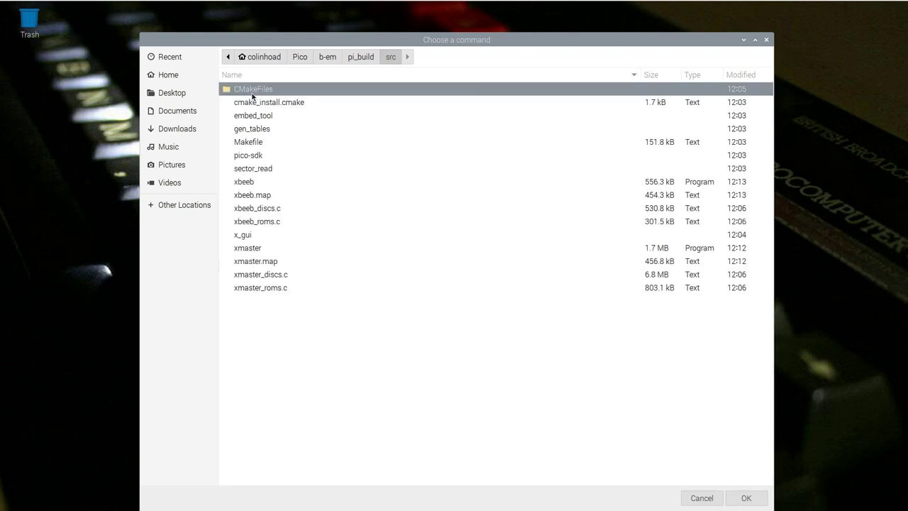
left_click(245, 182)
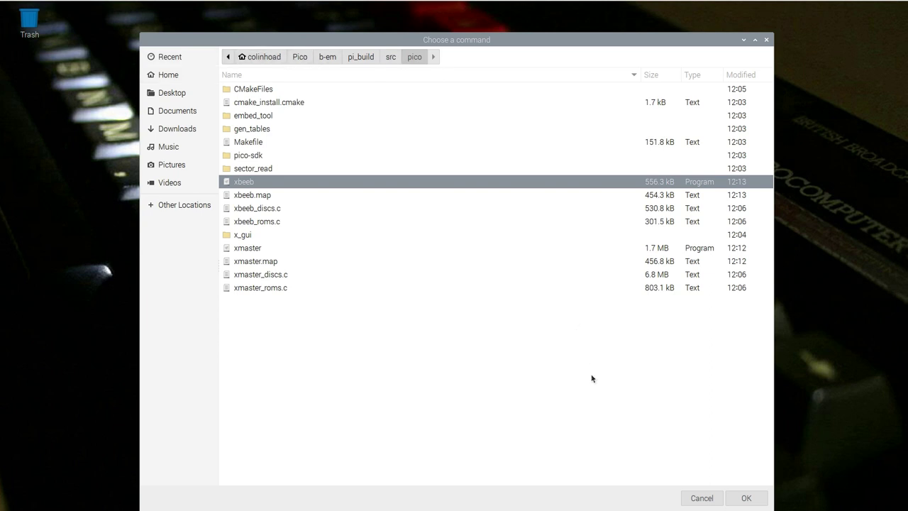
left_click(746, 498)
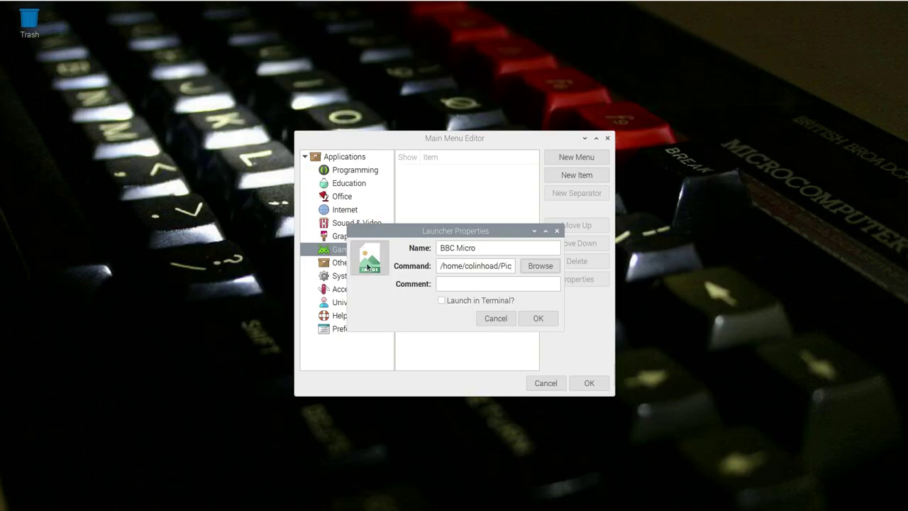
Set the BBC Micro launcher's icon to b-em.png from the Pico/b-em/icon folder.
left_click(366, 266)
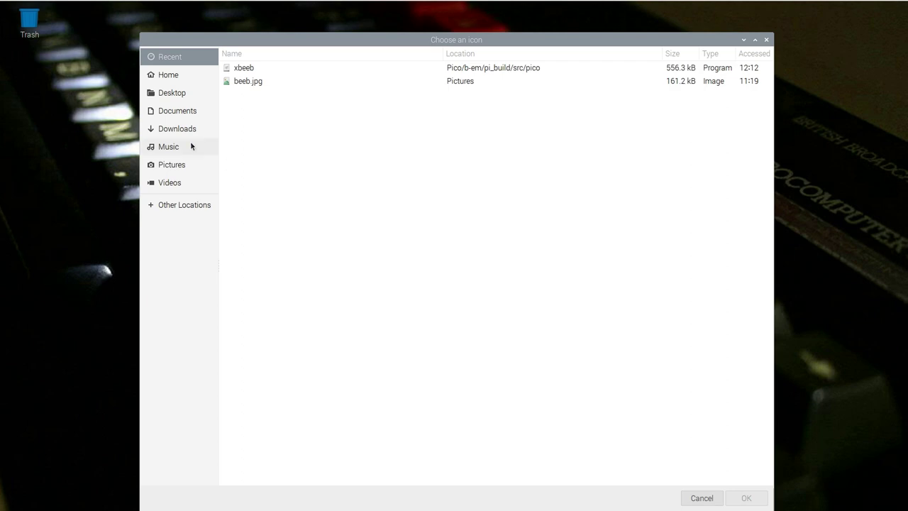
left_click(167, 204)
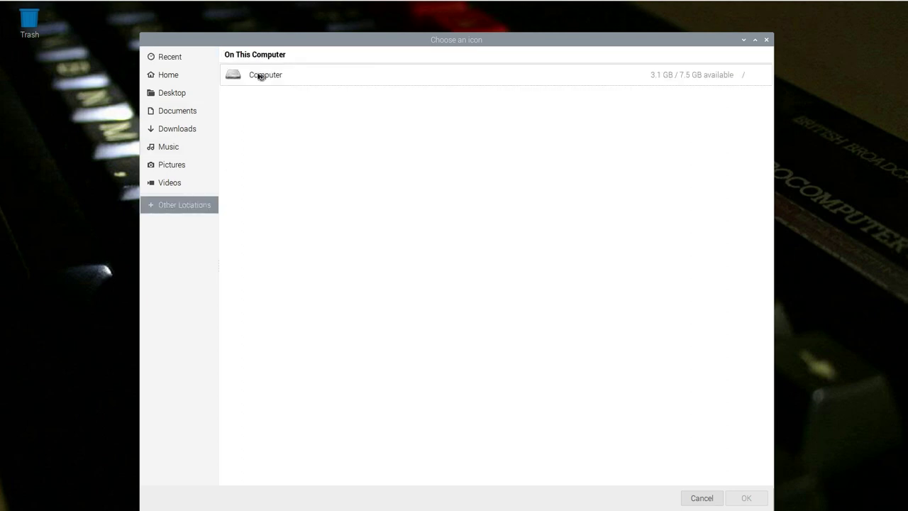
left_click(258, 76)
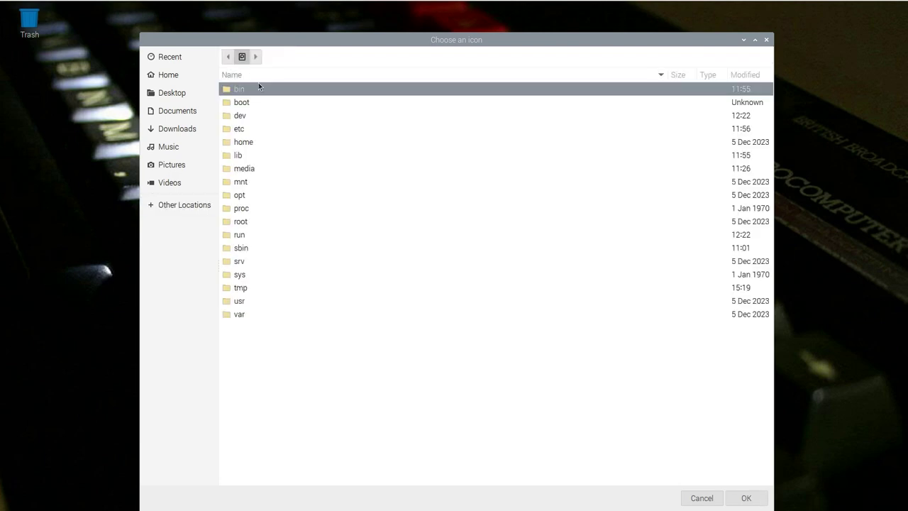
double_click(240, 142)
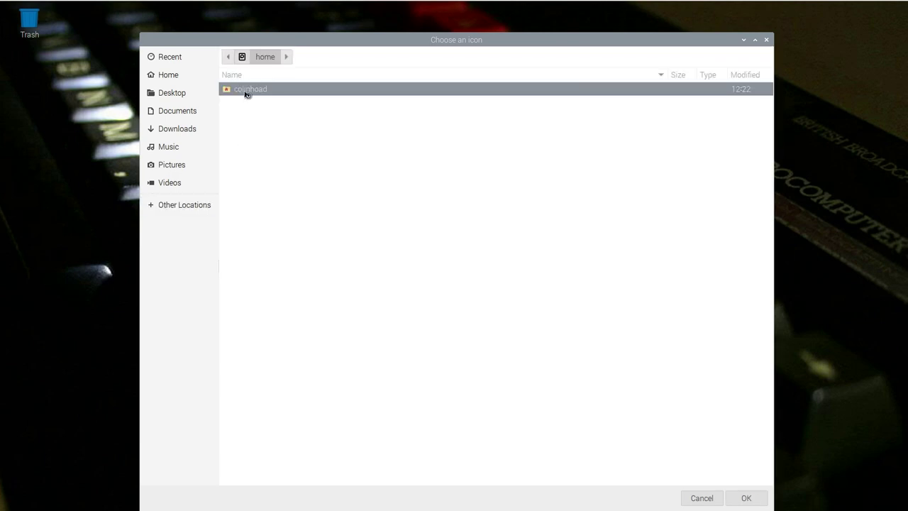
double_click(246, 90)
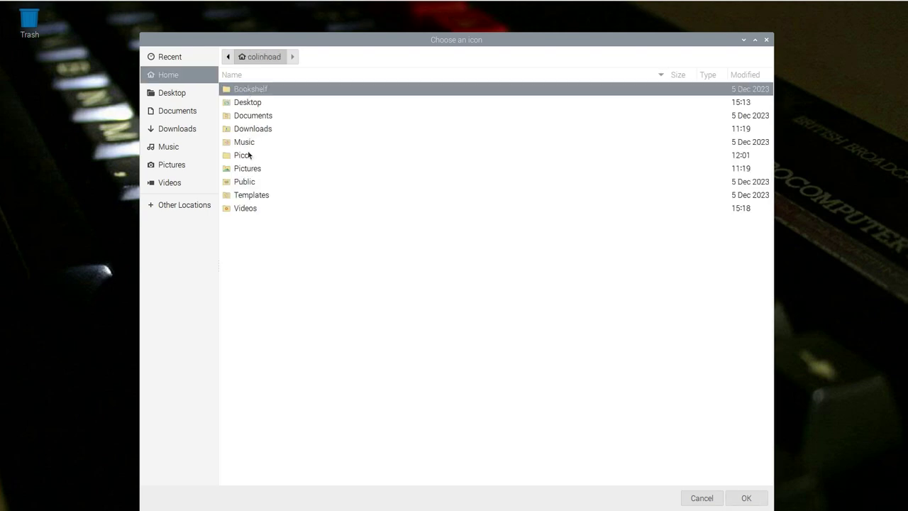
double_click(244, 155)
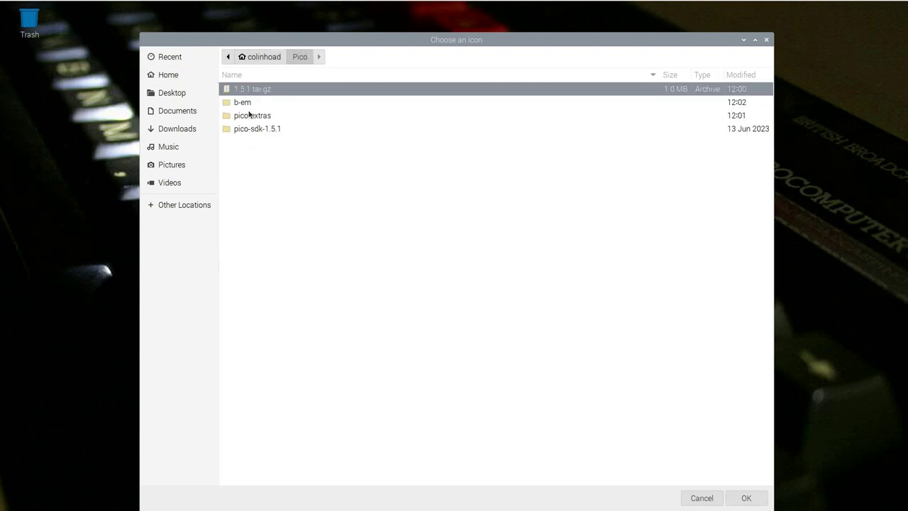
double_click(247, 102)
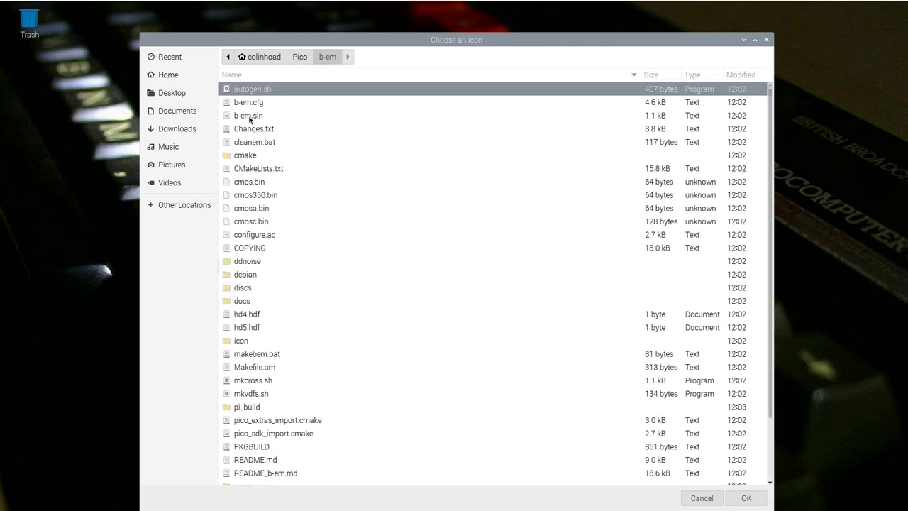
left_click(245, 343)
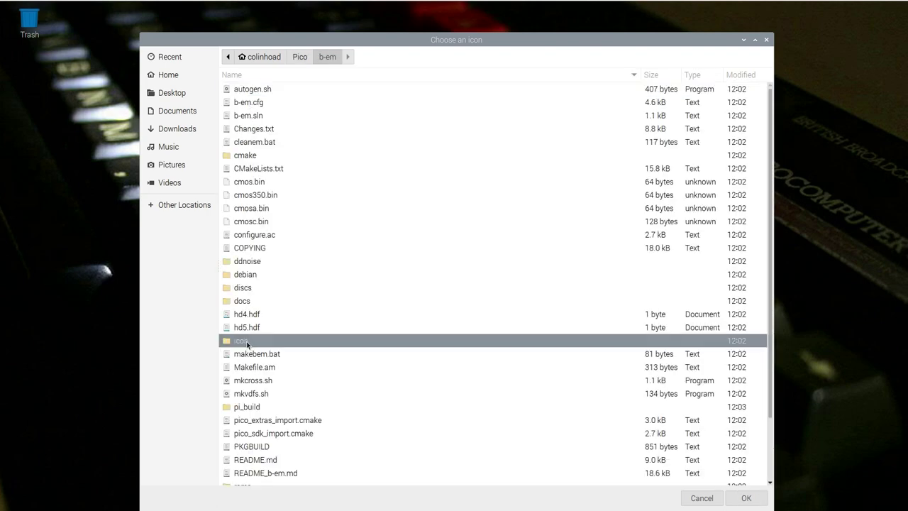
double_click(246, 344)
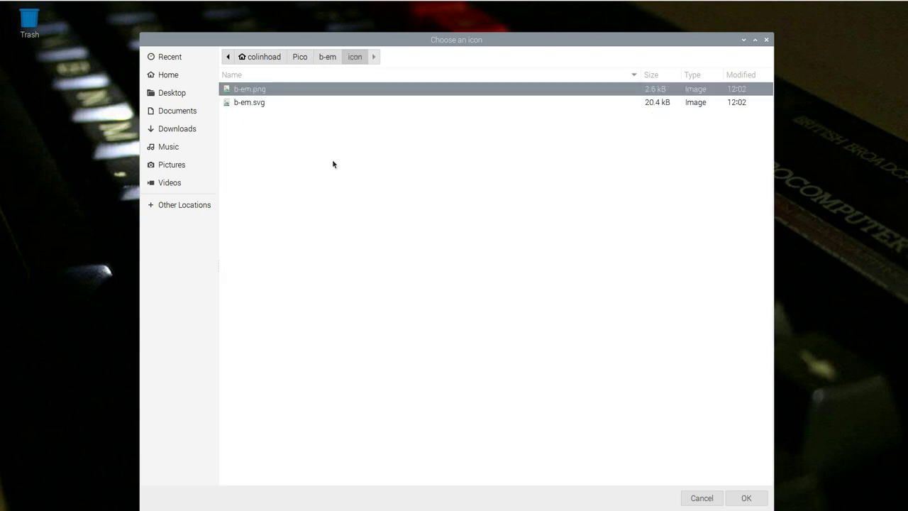
left_click(746, 497)
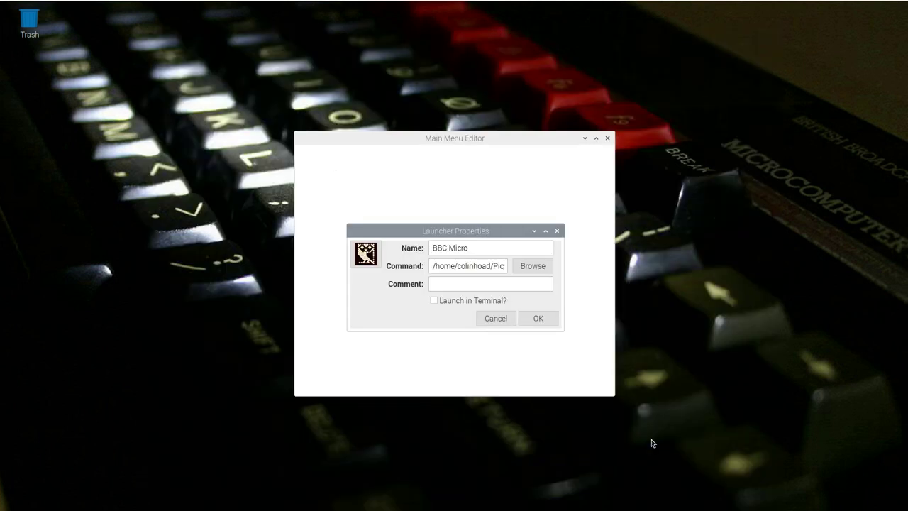
Set the launcher's comment to "BBC Micro emulator" and save the launcher.
left_click(460, 282)
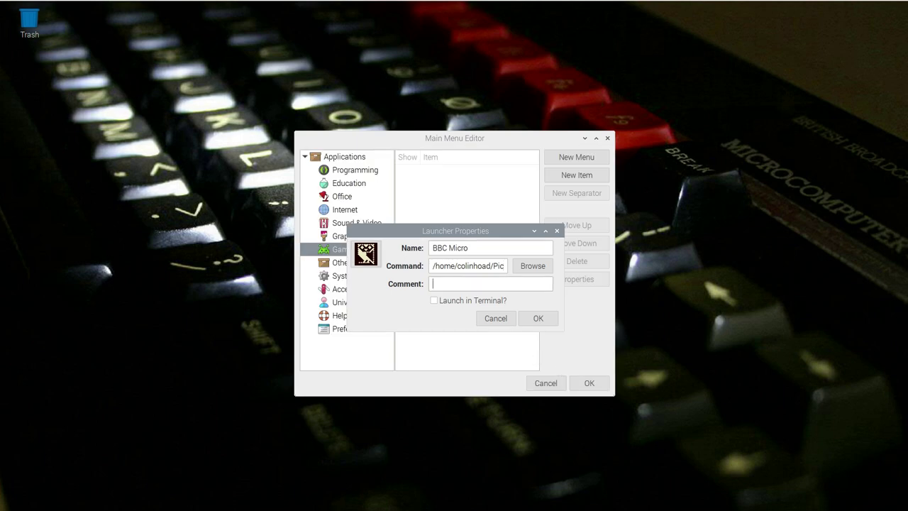
type("BBC Micro emulator")
left_click(531, 319)
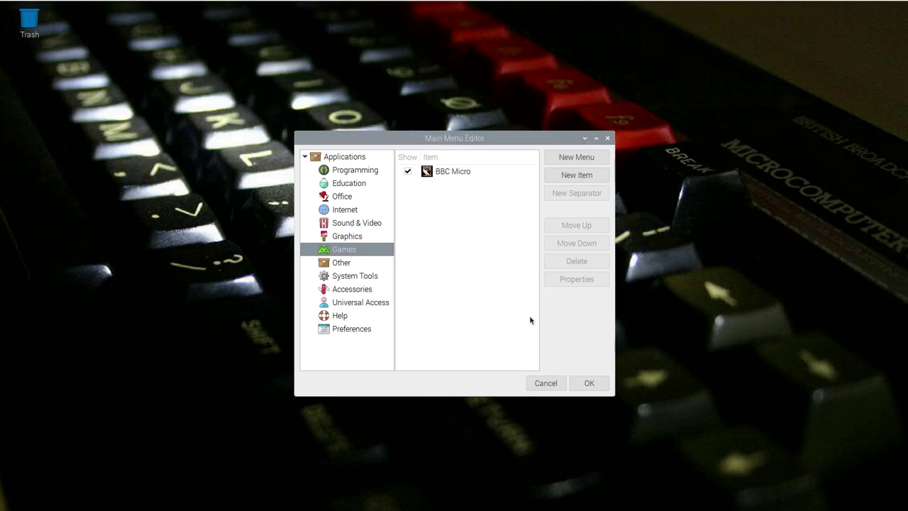
Add another Games item named "BBC Master" with the xmaster program in Pico/b-em/pi_build/src/pico as its command.
left_click(576, 174)
type("BBC Master")
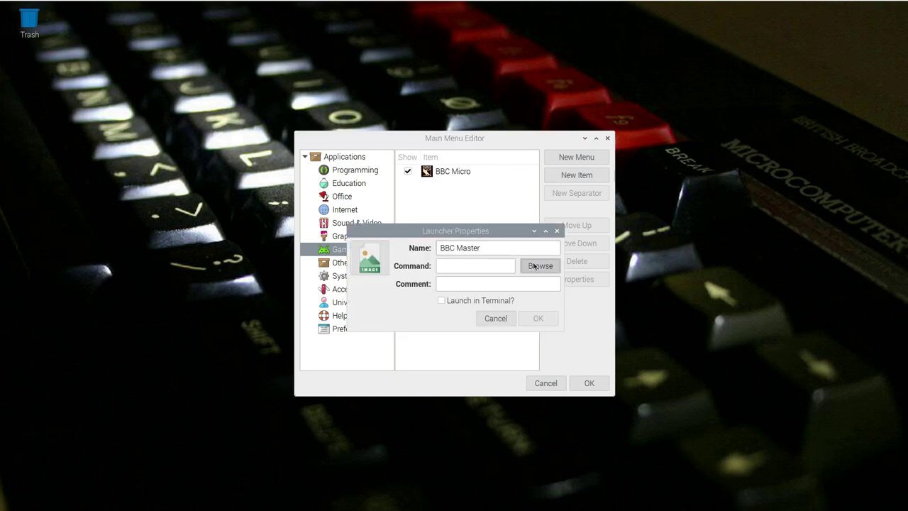
left_click(534, 265)
double_click(243, 152)
double_click(243, 90)
double_click(244, 405)
double_click(243, 90)
double_click(248, 92)
left_click(251, 248)
key("Return")
Set the launcher's comment to "BBC Master emulator" and save the launcher.
key("Tab")
type("BBC Master emulator")
left_click(537, 318)
Give the BBC Master launcher the same b-em owl icon as the BBC Micro entry.
double_click(458, 185)
left_click(369, 259)
double_click(243, 152)
double_click(244, 90)
double_click(243, 154)
left_click(538, 318)
Finish editing the Games entries for BBC Micro and BBC Master, close the Main Menu Editor and open the desktop's main menu.
left_click(459, 172)
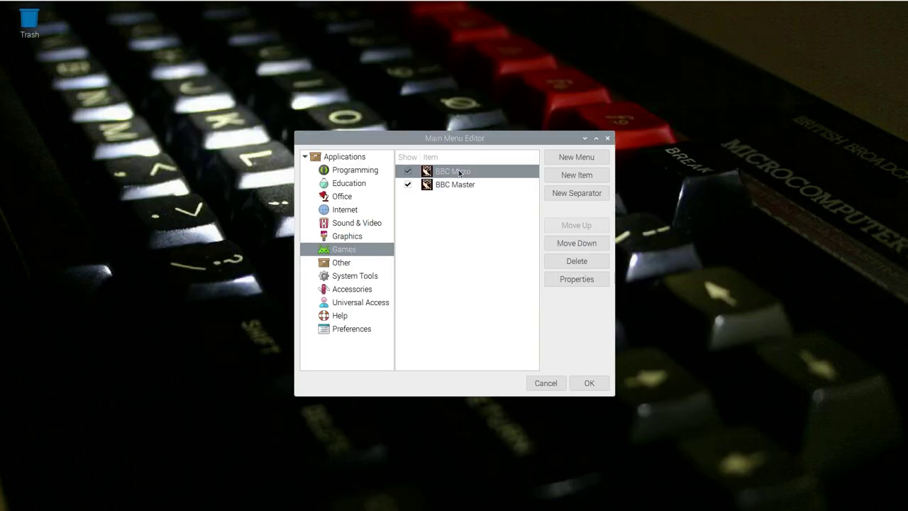
left_click(463, 187)
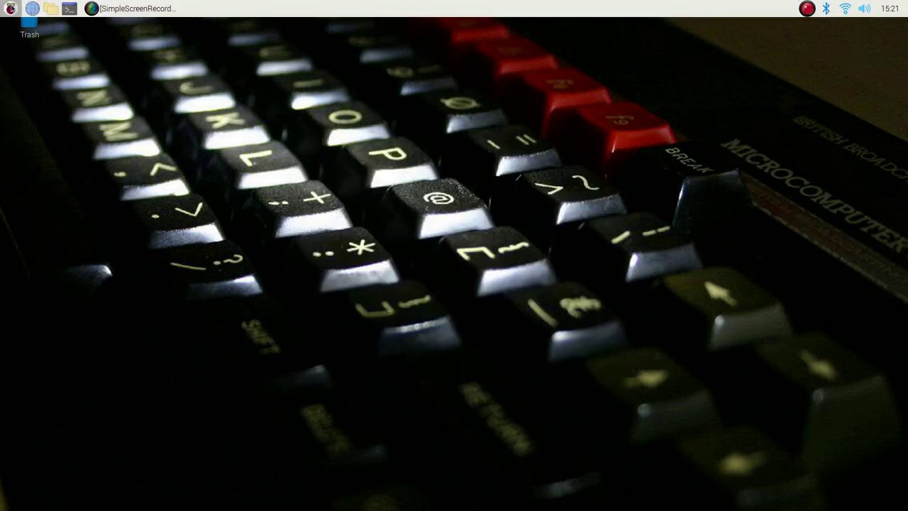
left_click(12, 9)
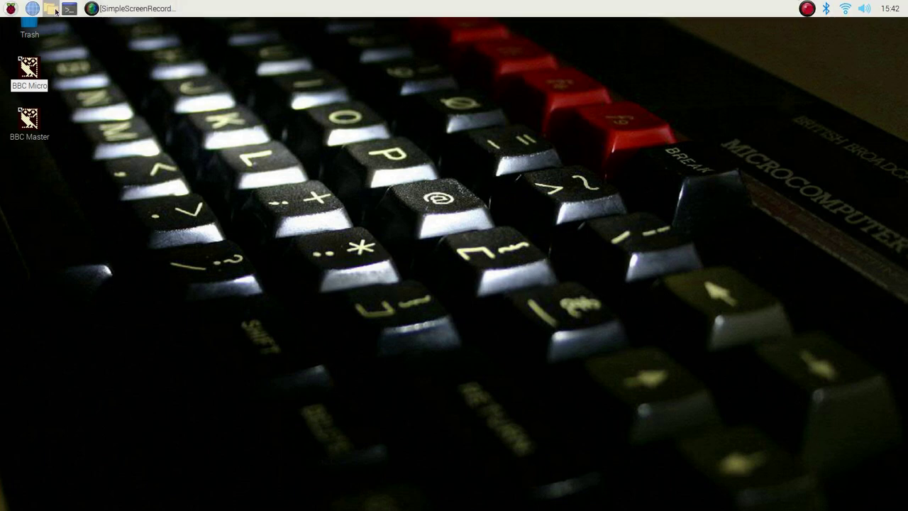
Enable "Don't ask options on launch executable file" in the file manager's preferences and close them.
left_click(51, 8)
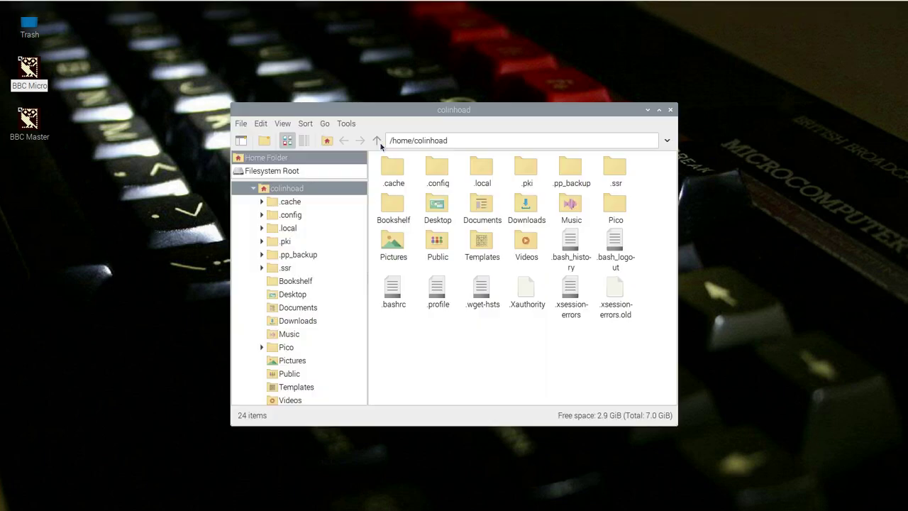
left_click(260, 124)
left_click(323, 252)
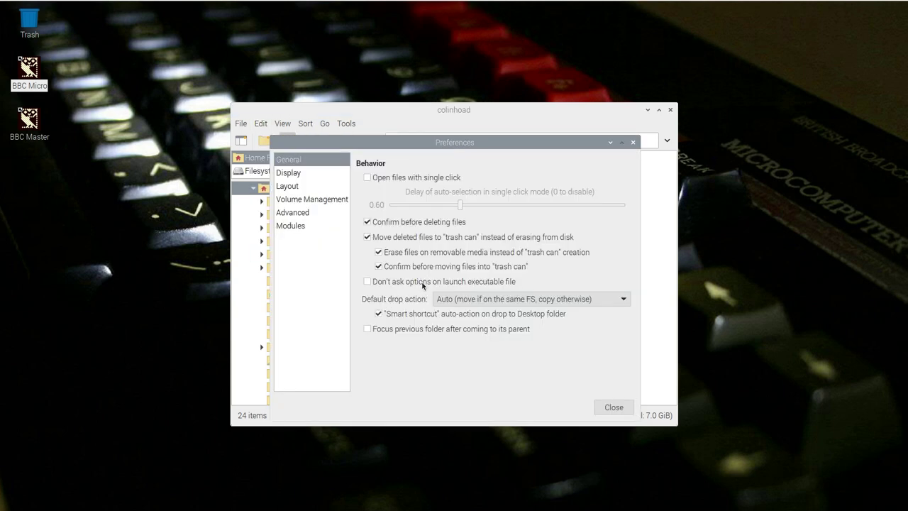
left_click(608, 406)
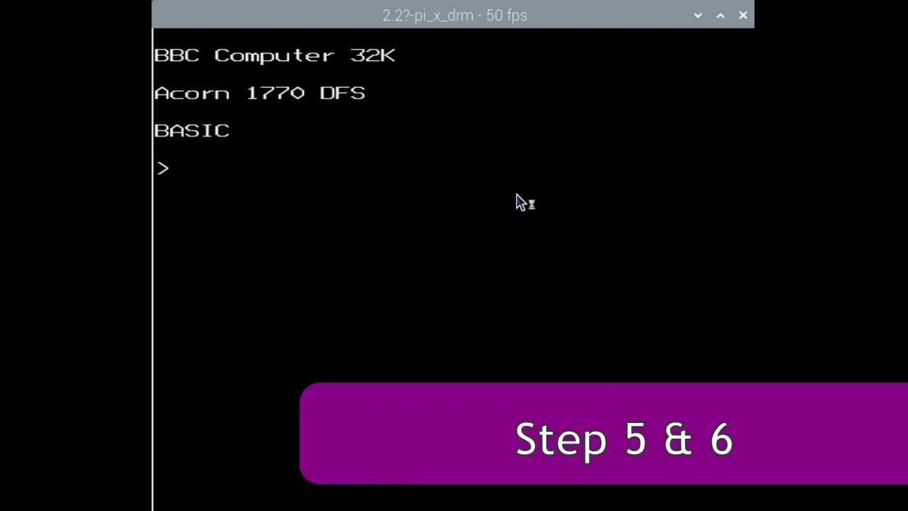
Set Disc 0 to Welcome in the BBC Micro emulator's settings, boot it and continue to the demonstration programs.
key("F12")
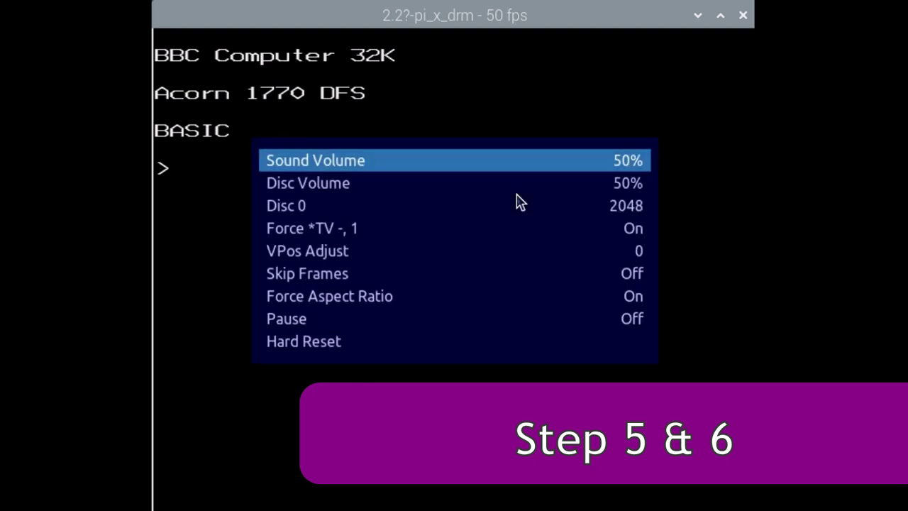
key("Down")
key("Down")
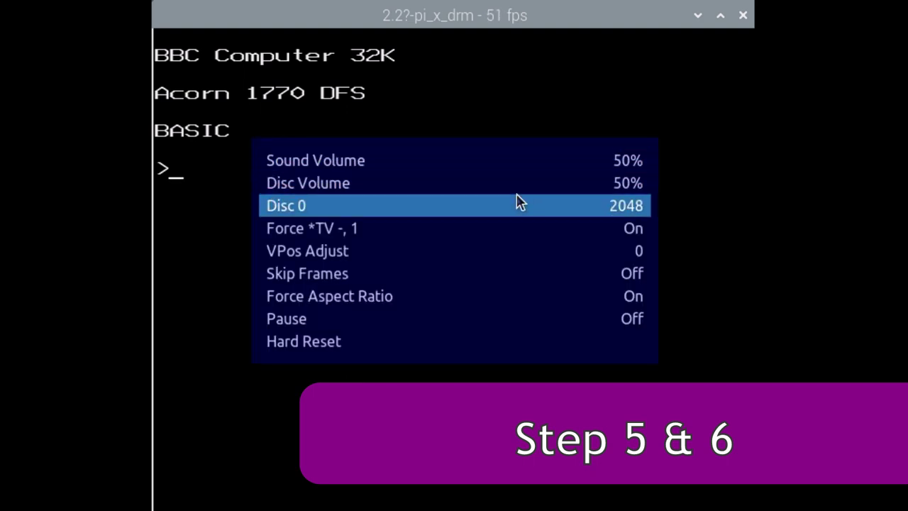
key("Right")
key("Left")
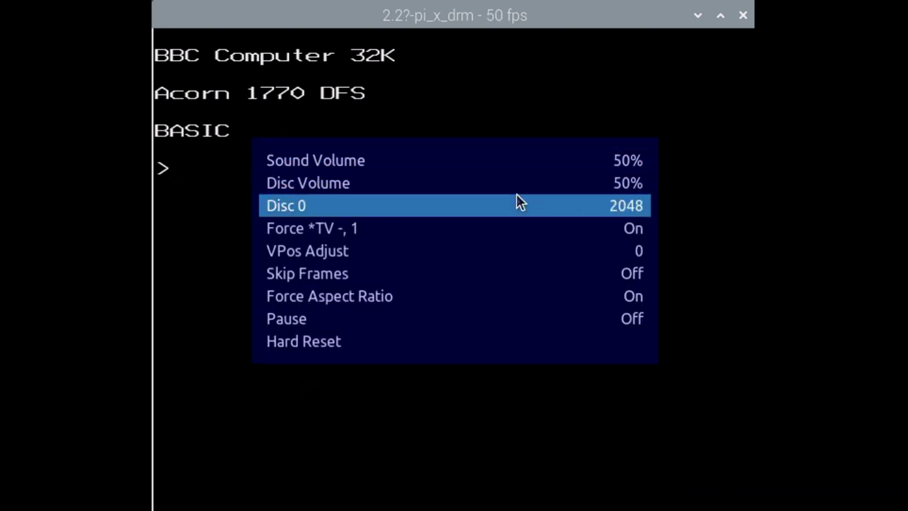
key("Right")
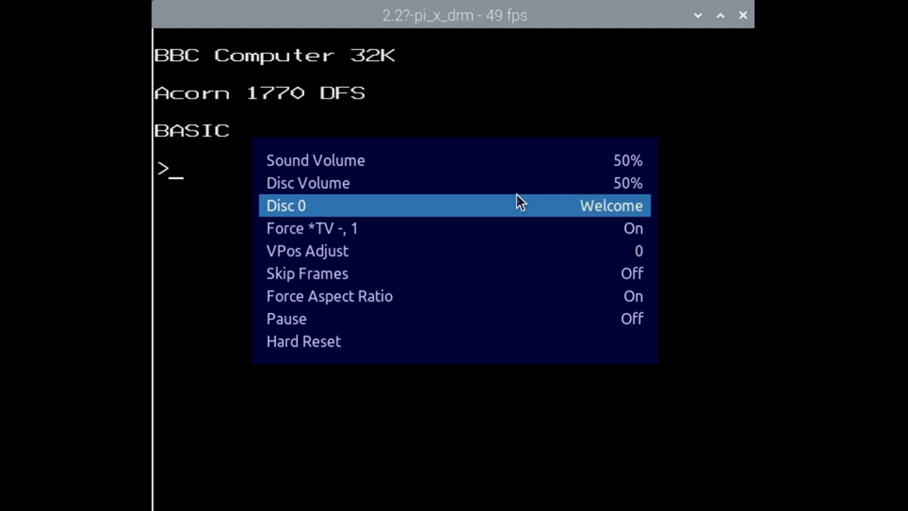
key("Left")
key("Right")
key("Left")
key("Right")
key("Left")
key("Right")
key("Return")
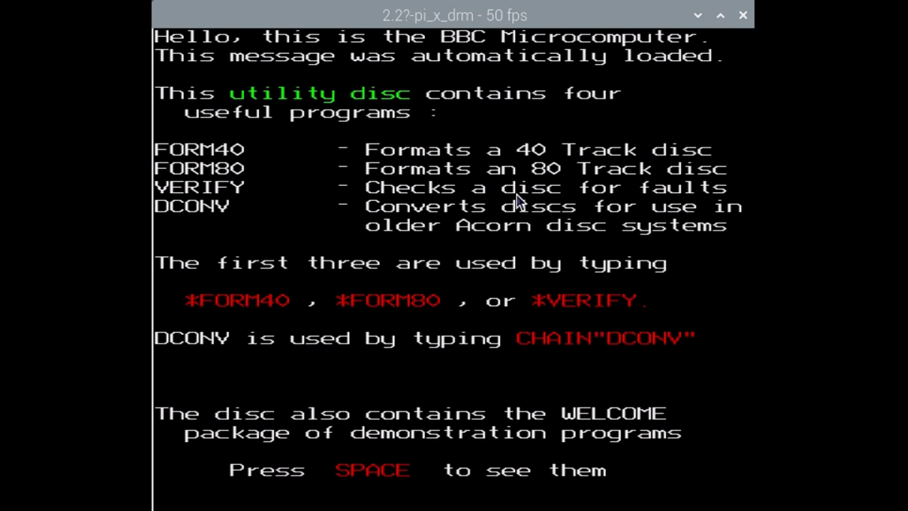
key("space")
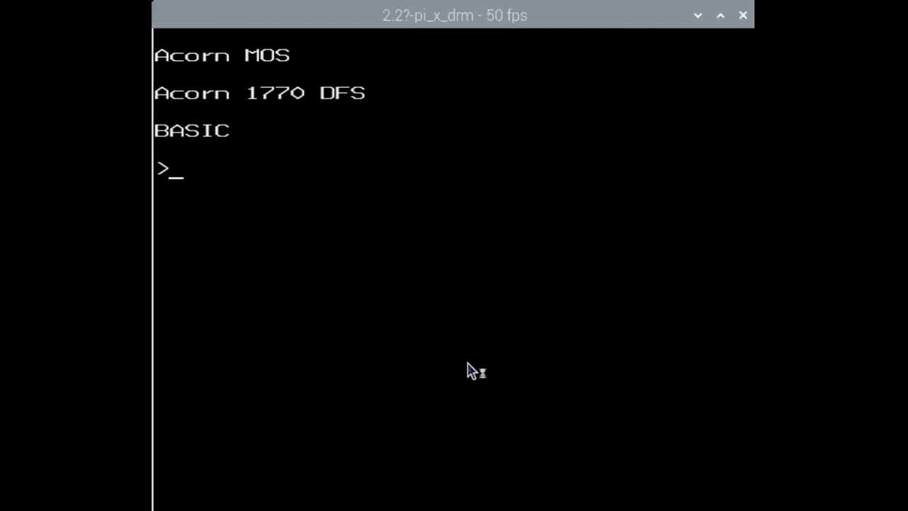
Go through the BBC Master emulator's Disc 0 choices as far as Bad Apple, leave the settings and auto-boot the disc.
key("F11")
key("Down")
key("Down")
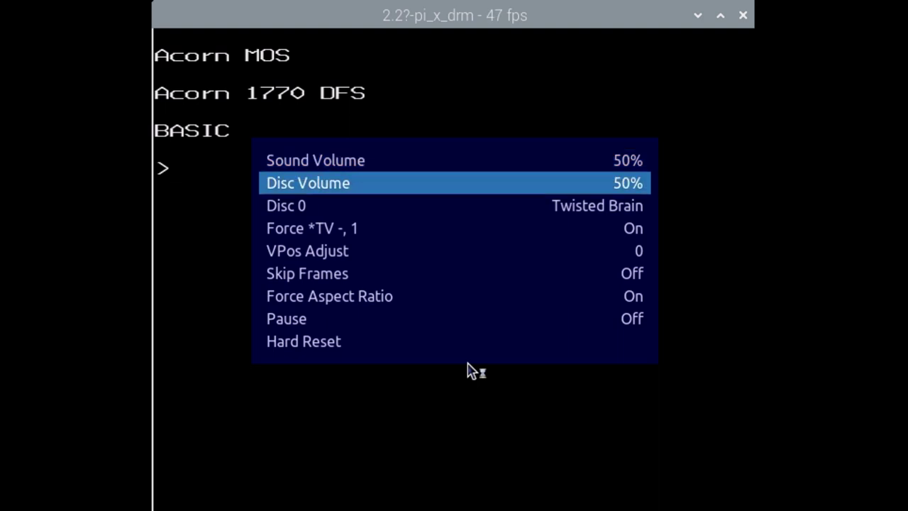
key("Right")
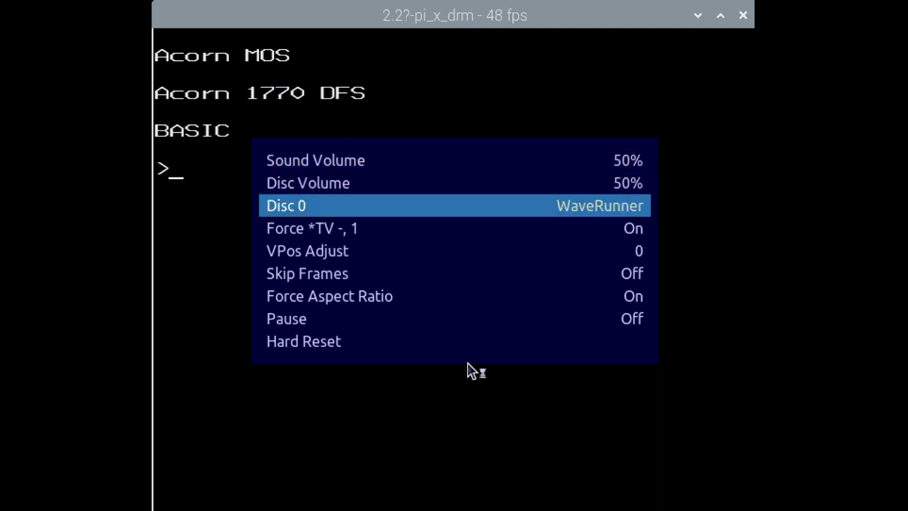
key("Right")
key("Right")
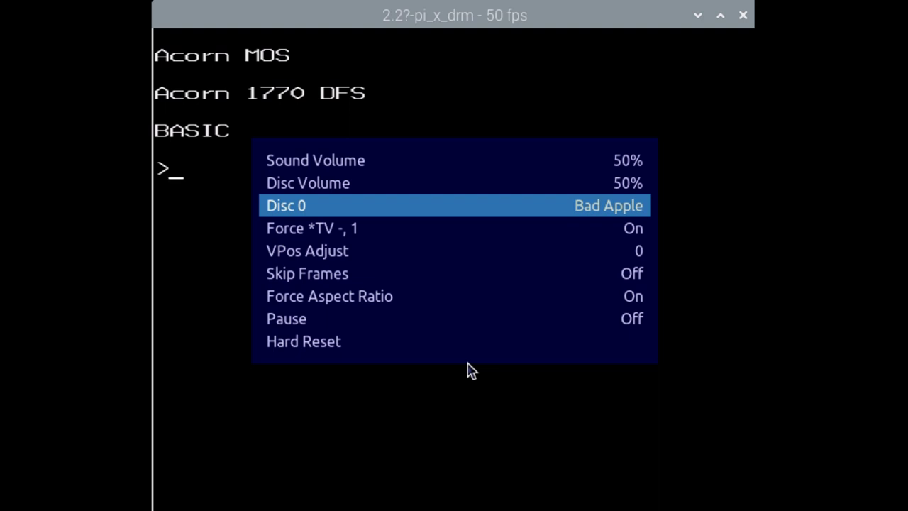
key("Escape")
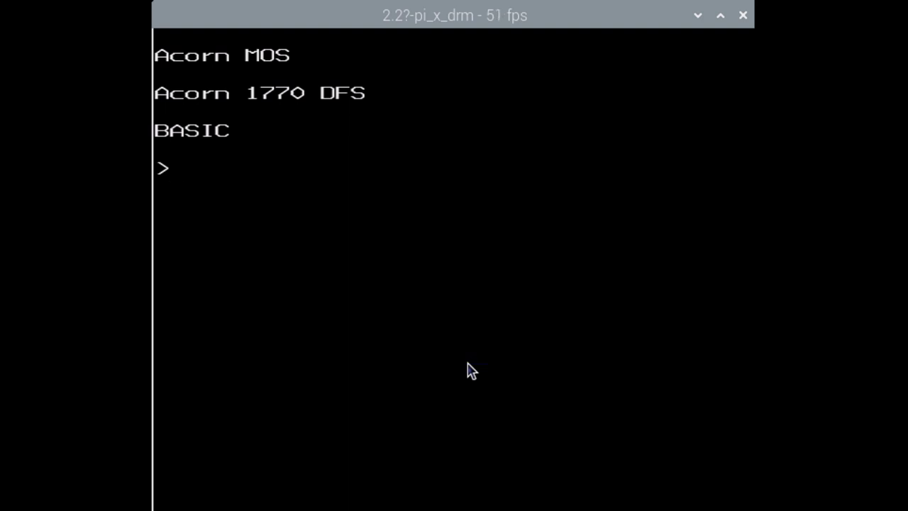
key("shift+F12")
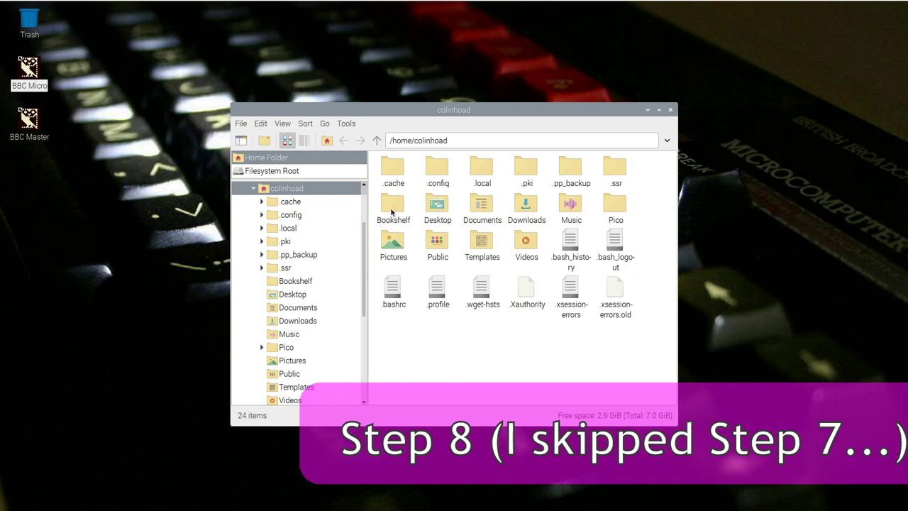
Open the Pico/b-em/src/pico/discs folder inside the home folder.
double_click(614, 205)
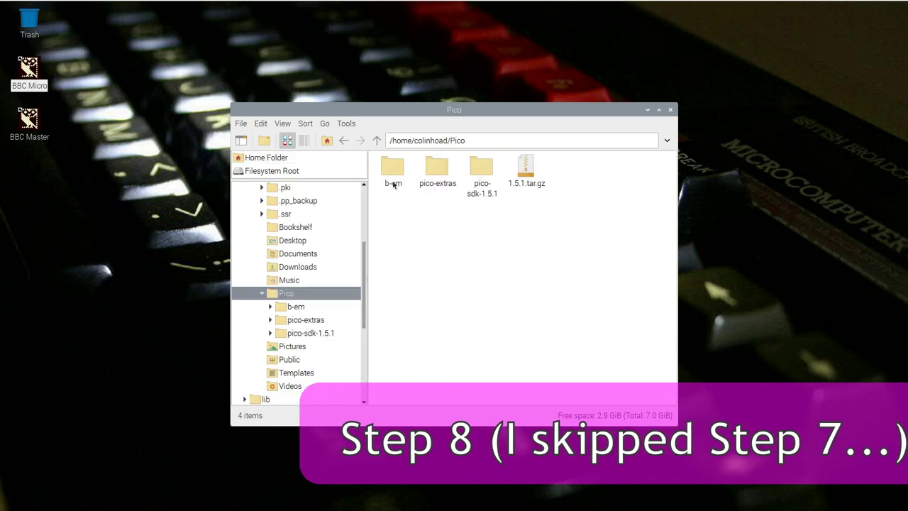
double_click(388, 175)
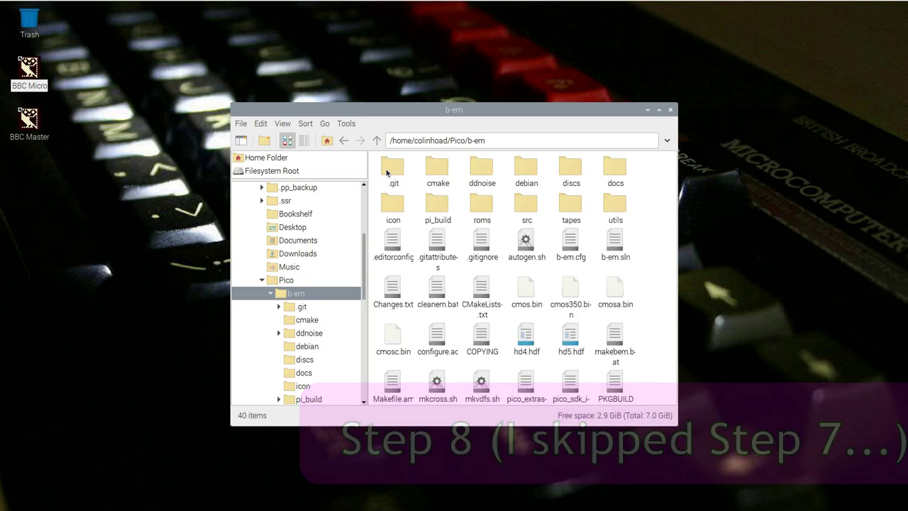
double_click(527, 209)
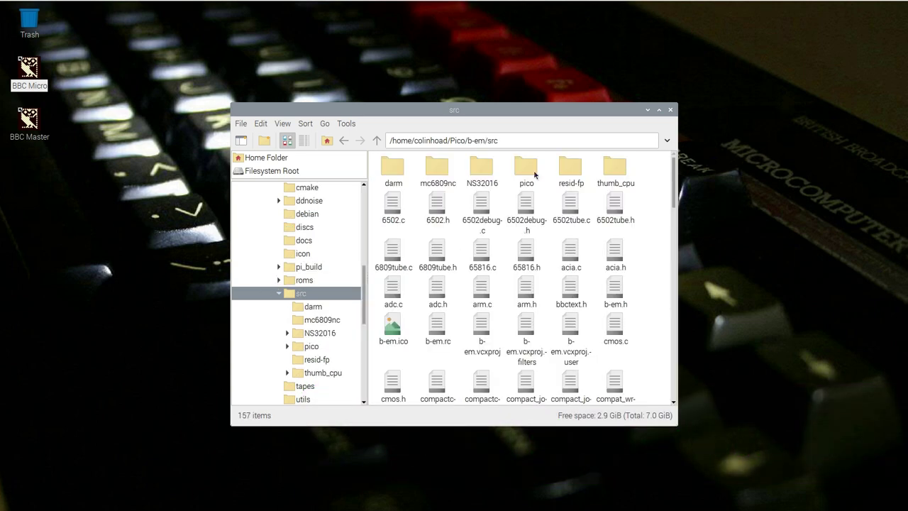
double_click(530, 173)
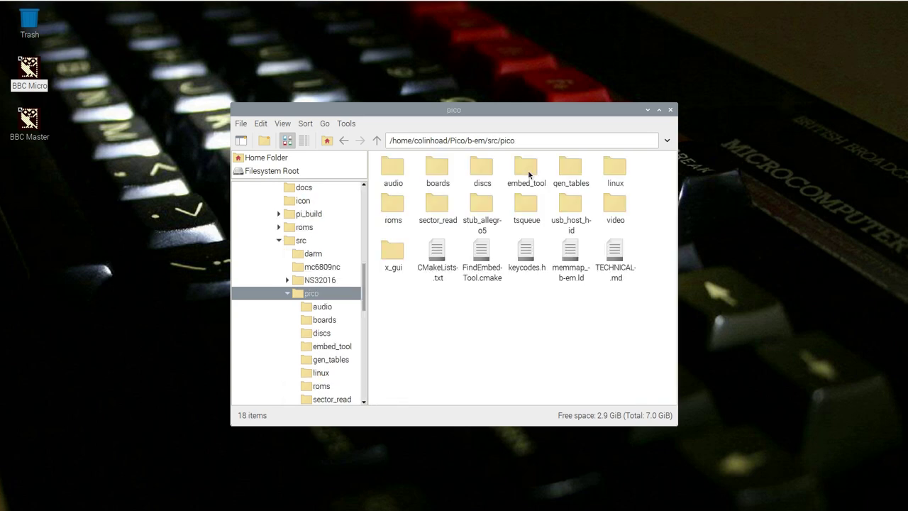
double_click(481, 172)
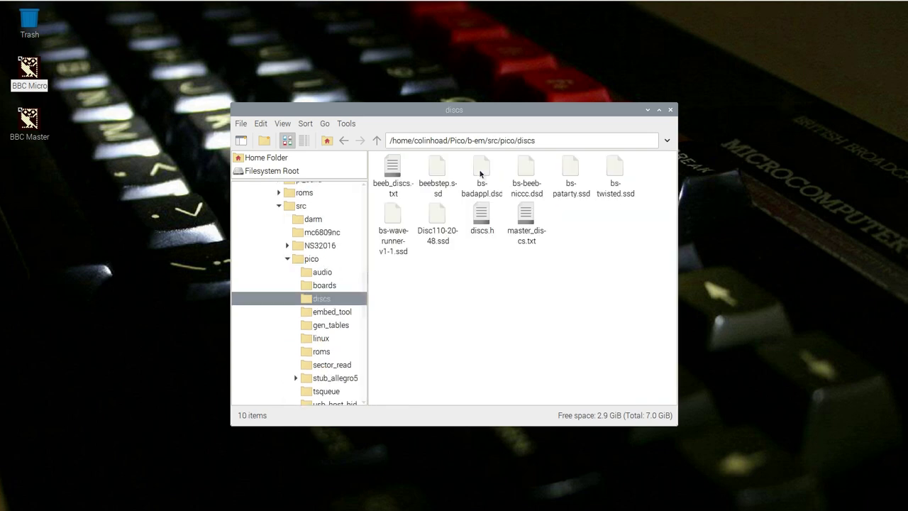
Open beeb_discs.txt from the discs folder in Text Editor.
left_click(390, 180)
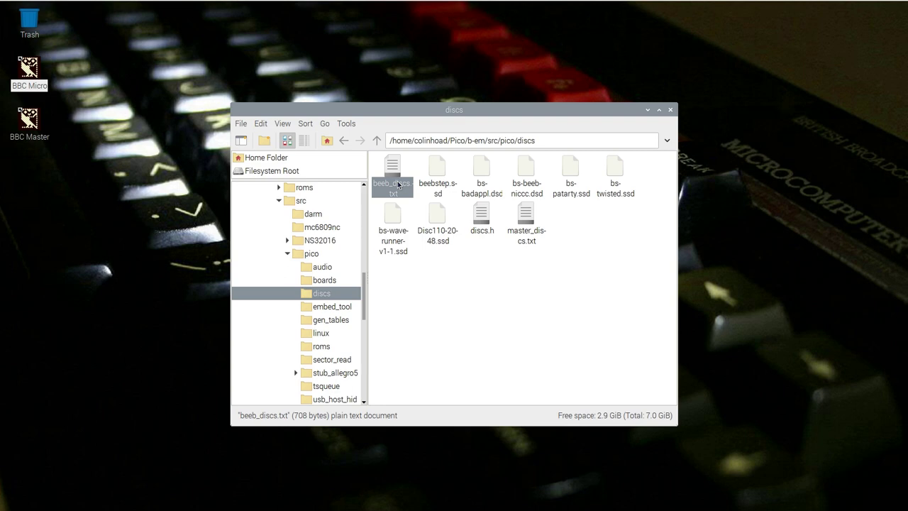
left_click(522, 232)
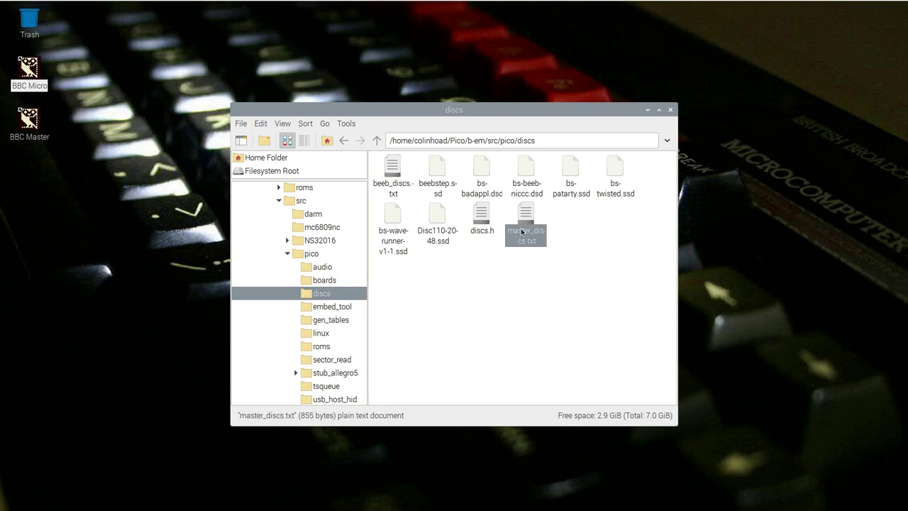
left_click(388, 175)
right_click(389, 175)
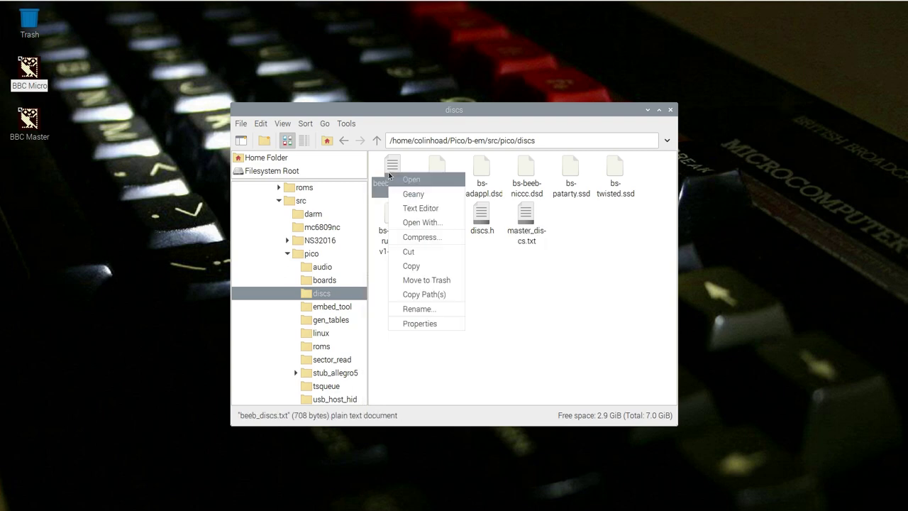
left_click(417, 208)
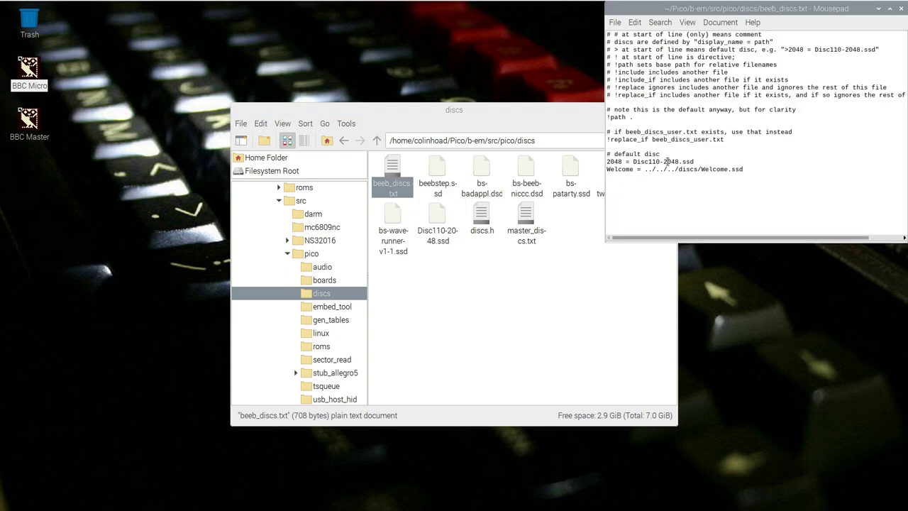
Examine the 2048 and Welcome disc definition lines at the end of beeb_discs.txt.
left_click_drag(607, 162, 746, 169)
left_click(608, 168)
left_click(714, 182)
left_click_drag(607, 161, 699, 159)
left_click(621, 166)
left_click_drag(607, 169, 746, 169)
left_click(714, 182)
left_click_drag(607, 161, 698, 161)
left_click(607, 168)
left_click_drag(608, 169, 746, 169)
left_click(714, 181)
Open master_discs.txt in Text Editor and examine the default-disc marker in front of Twisted Brain.
right_click(544, 229)
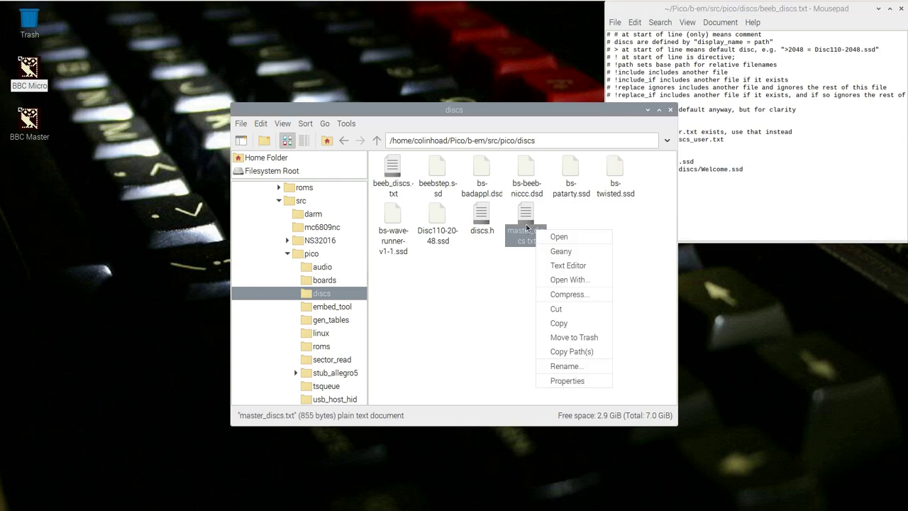
left_click(562, 267)
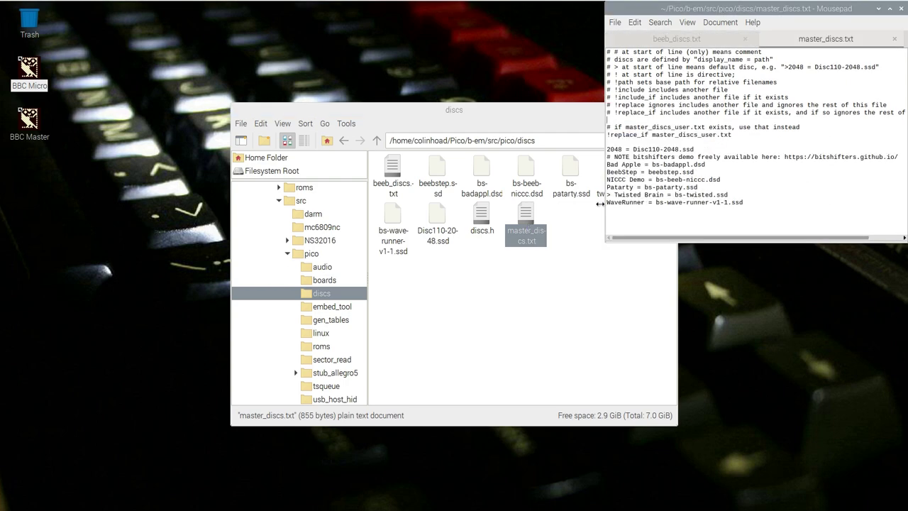
left_click_drag(615, 194, 607, 195)
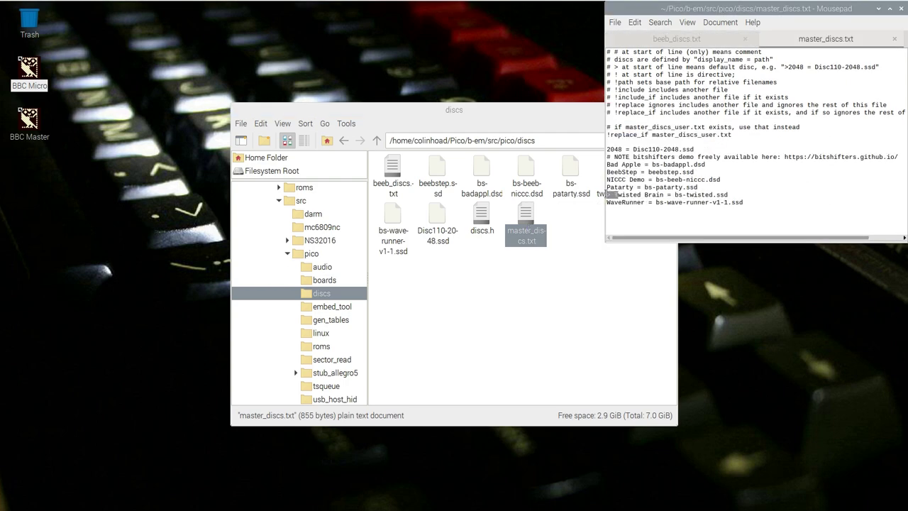
left_click(608, 194)
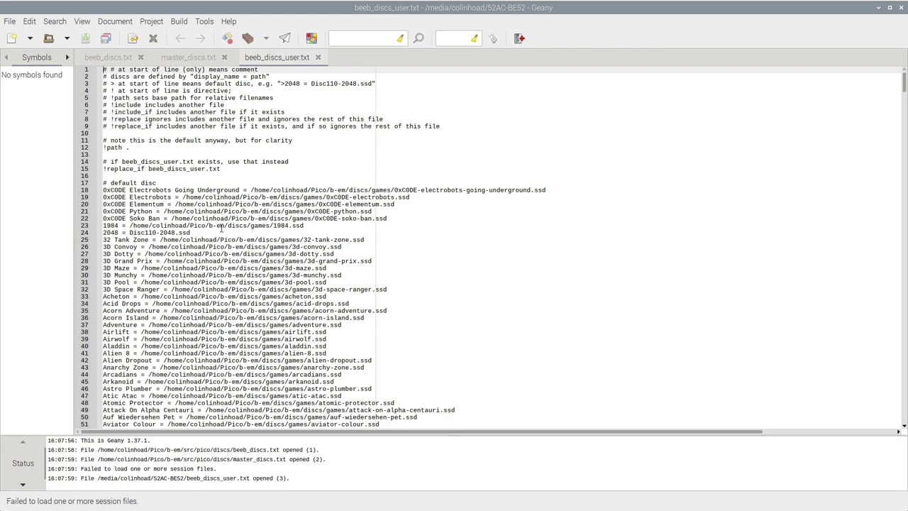
Examine the games folder path in the first disc definition of beeb_discs_user.txt in Geany.
left_click_drag(107, 190, 329, 187)
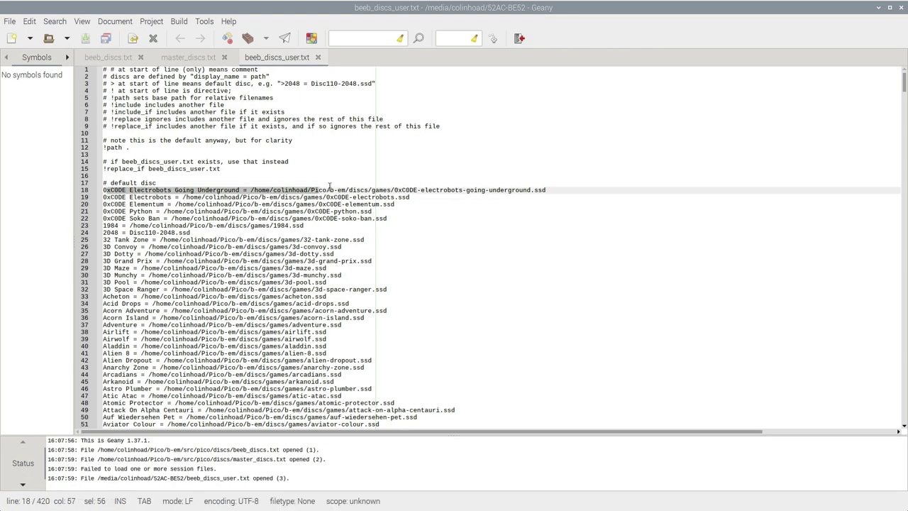
triple_click(329, 187)
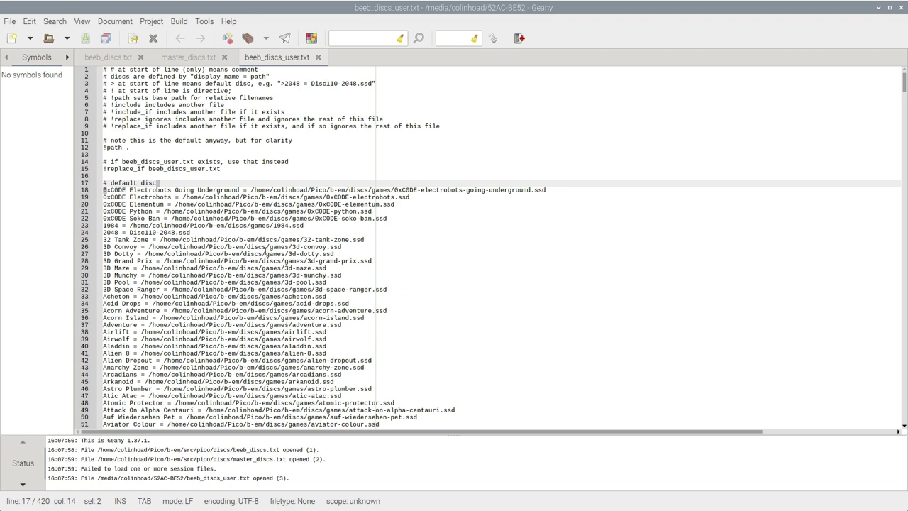
left_click(267, 190)
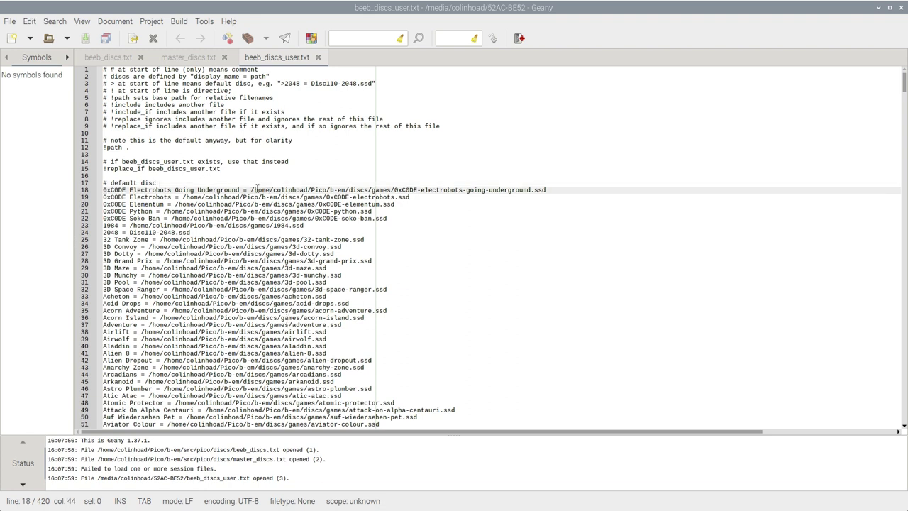
left_click_drag(253, 186, 391, 190)
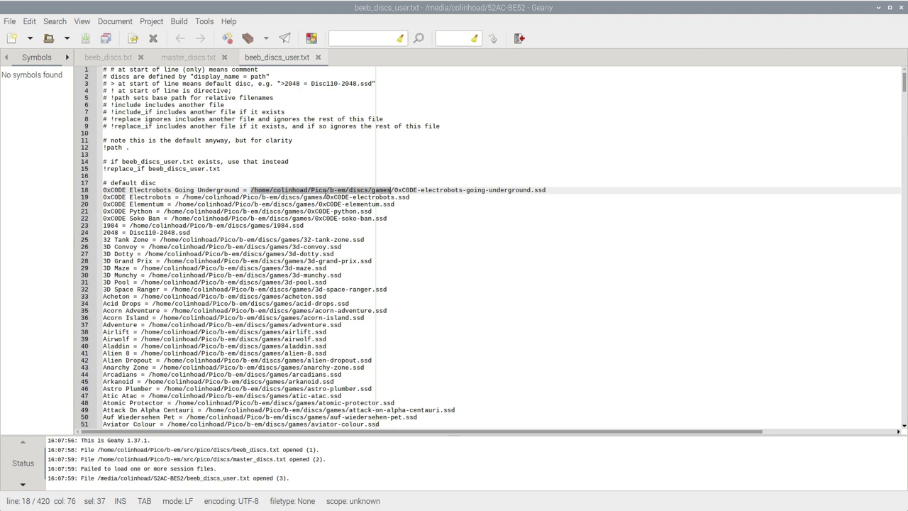
left_click(381, 211)
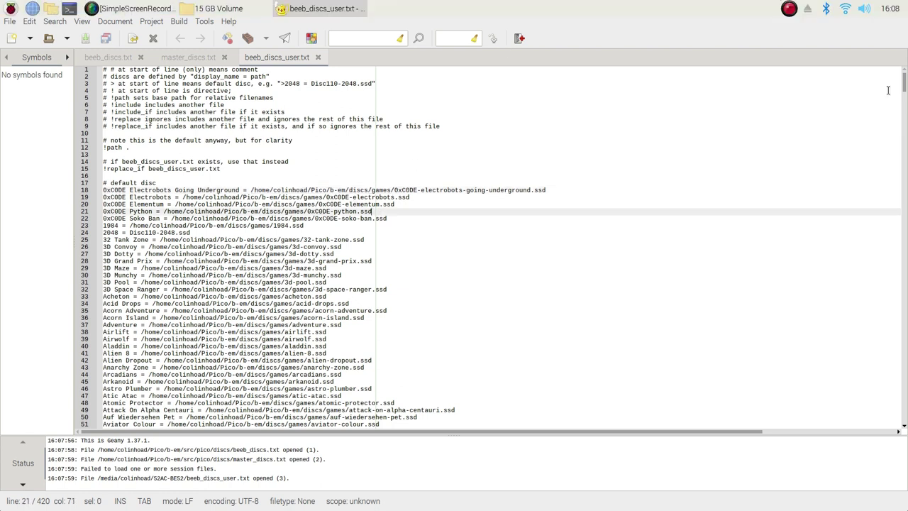
left_click(890, 7)
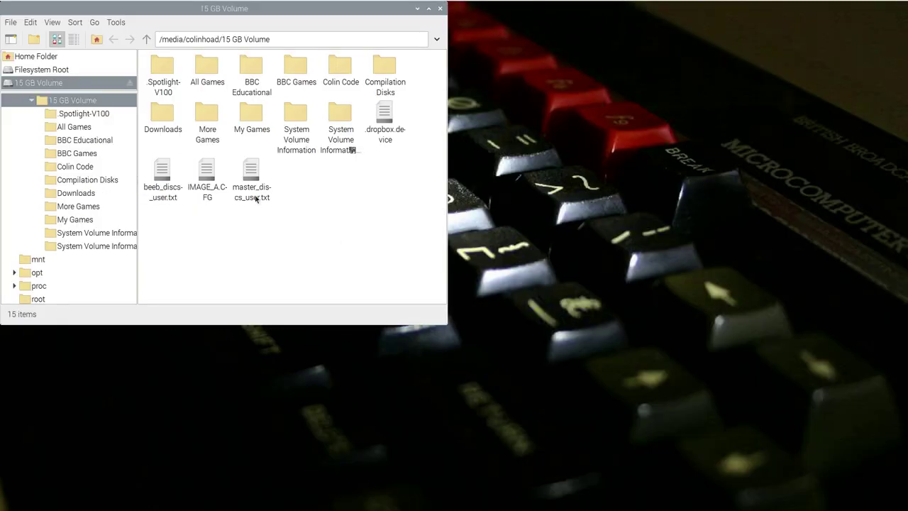
Open master_discs_user.txt from the 15 GB Volume in Text Editor, examine the Prince of Persia disc path and close the file.
right_click(255, 199)
left_click(276, 229)
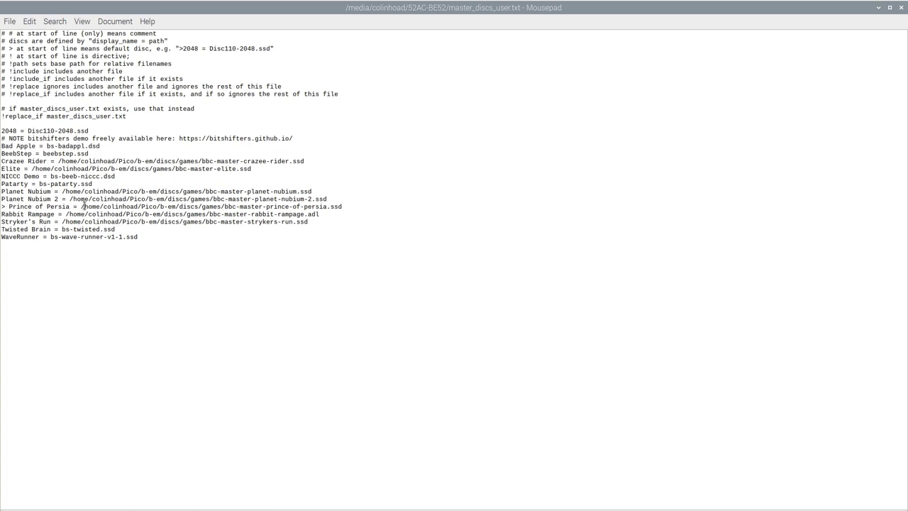
left_click_drag(83, 206, 232, 207)
left_click(273, 206)
left_click(901, 8)
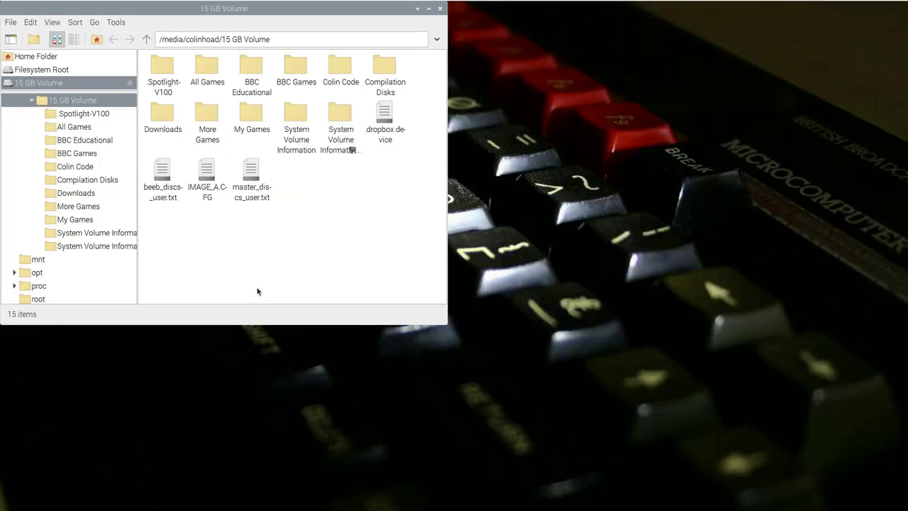
Copy beeb_discs_user.txt and master_discs_user.txt from the 15 GB Volume.
left_click(172, 198)
left_click(241, 198, "ctrl")
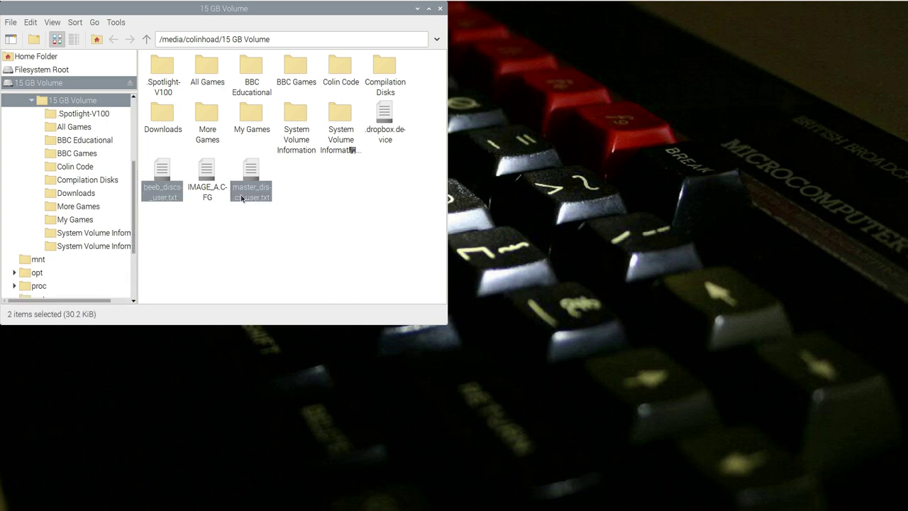
right_click(241, 198)
left_click(273, 288)
Paste the two copied user disc lists into the Pico/b-em/src/pico/discs folder under the home folder.
left_click(36, 56)
double_click(381, 107)
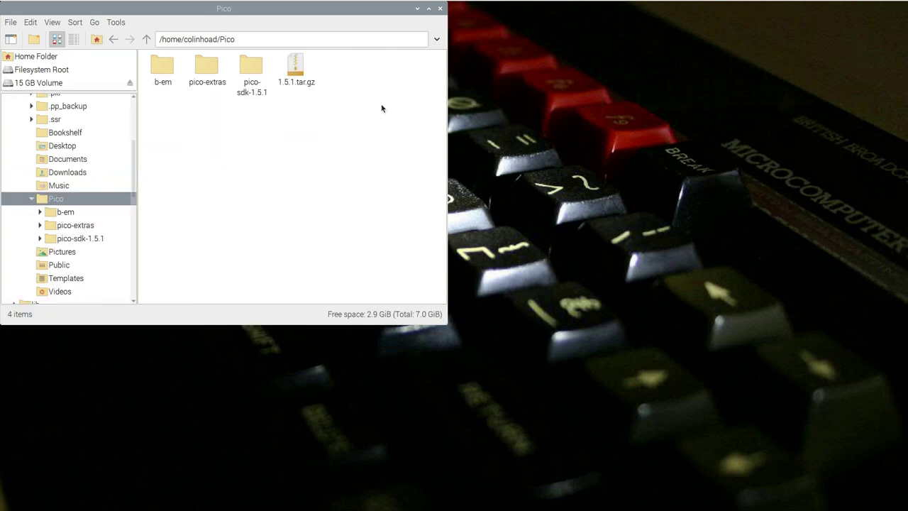
double_click(159, 68)
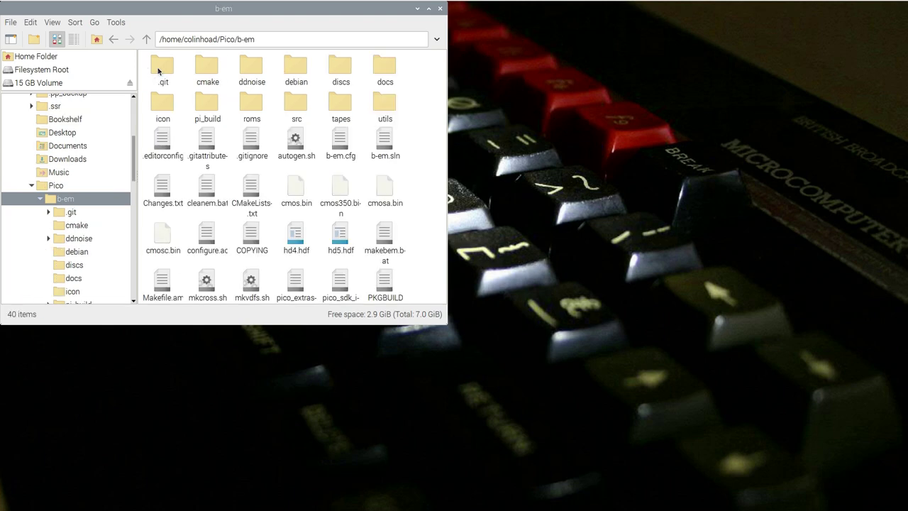
left_click(297, 112)
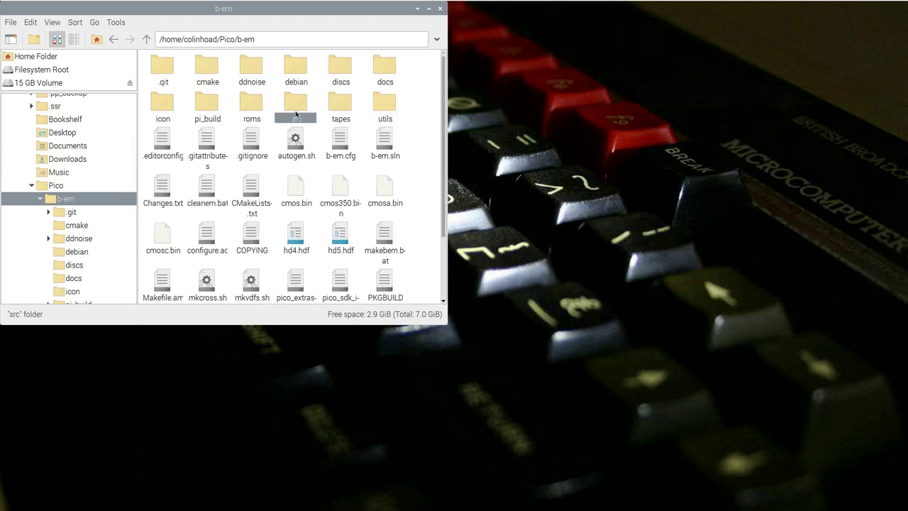
double_click(296, 112)
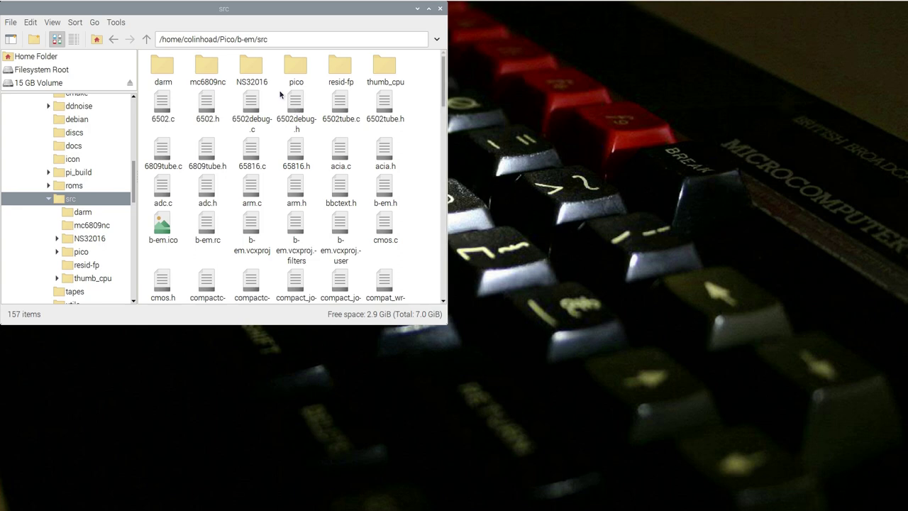
left_click(290, 71)
double_click(291, 71)
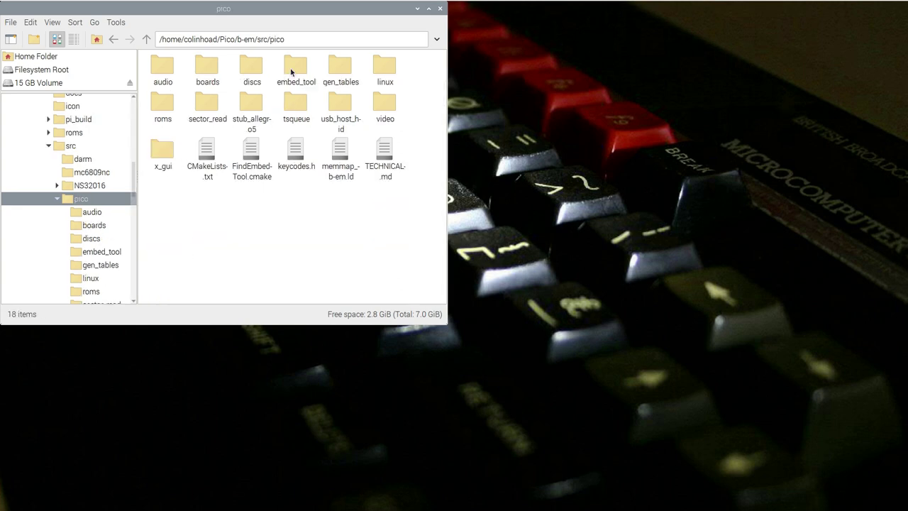
double_click(253, 70)
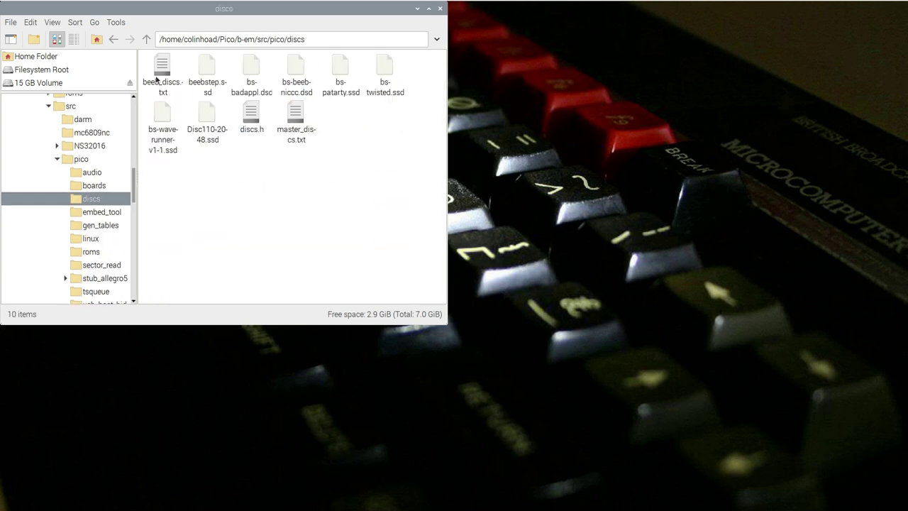
right_click(281, 181)
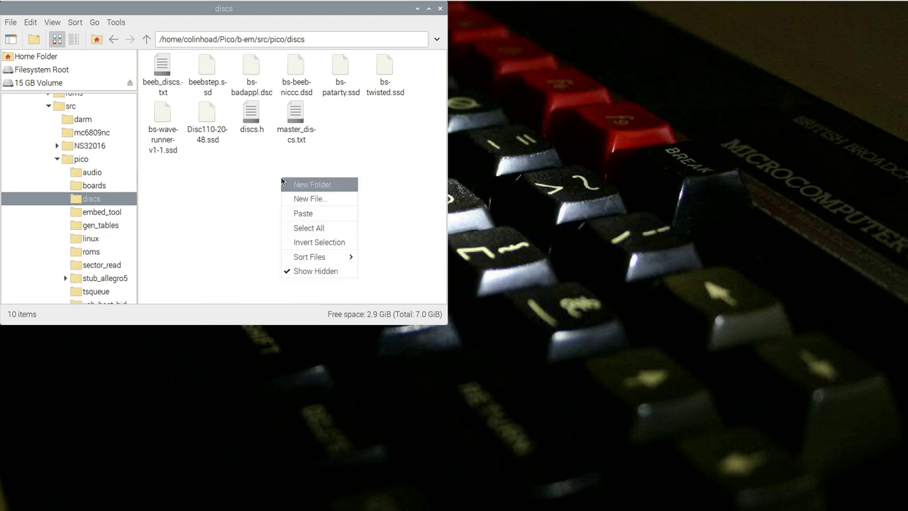
left_click(303, 213)
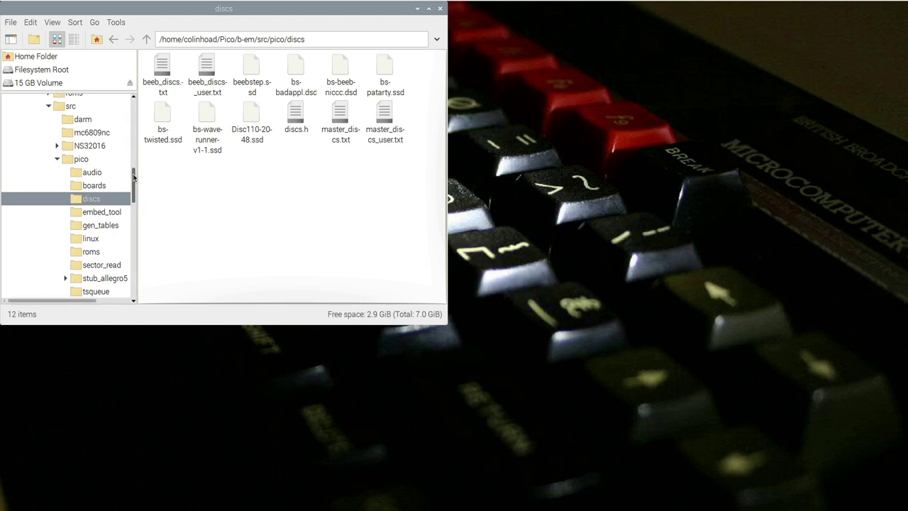
Create a new folder named games inside the Pico/b-em/discs folder.
left_click_drag(133, 177, 135, 142)
left_click(82, 220)
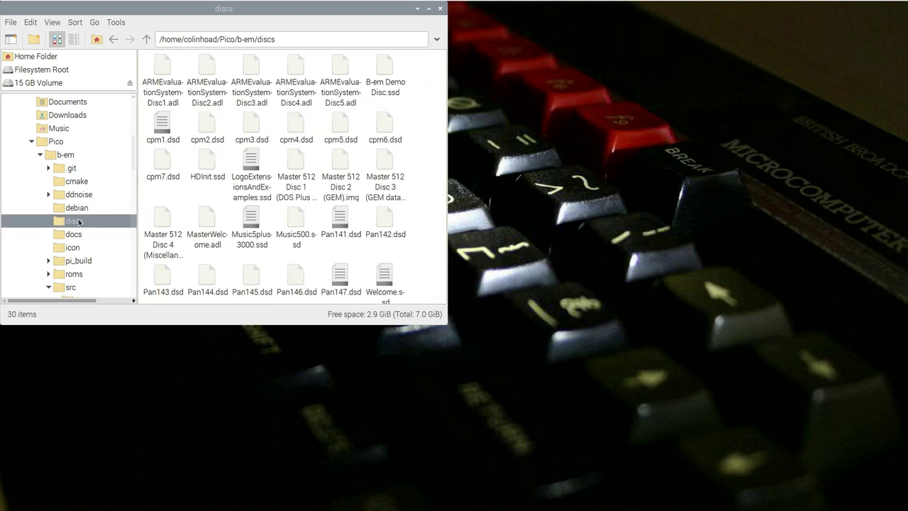
right_click(80, 220)
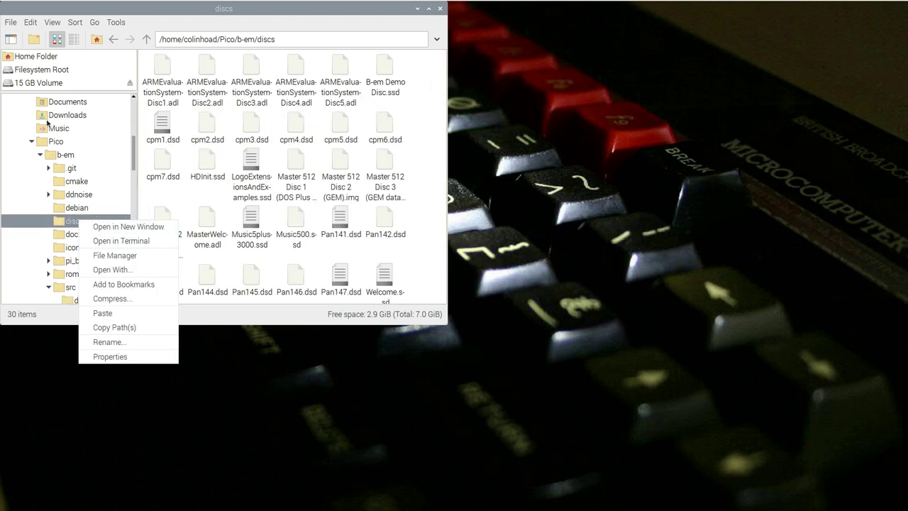
key("Escape")
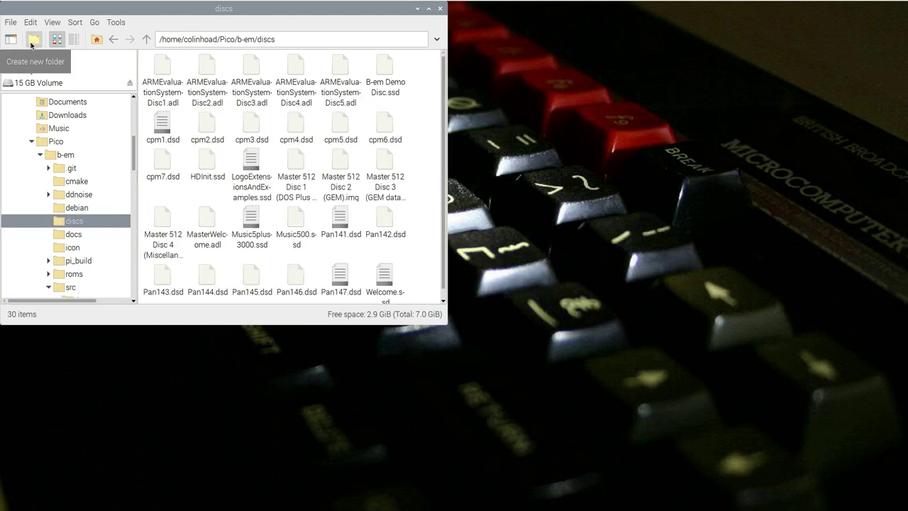
left_click(32, 39)
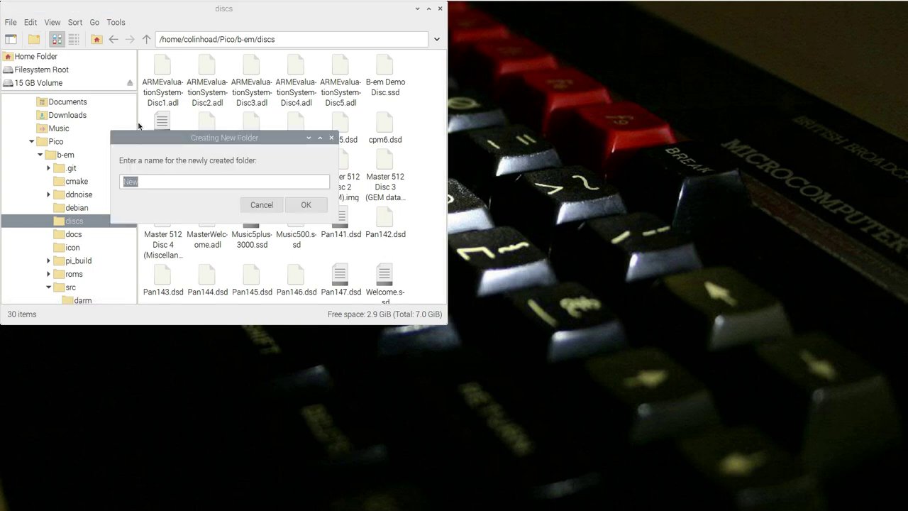
type("games")
left_click(306, 204)
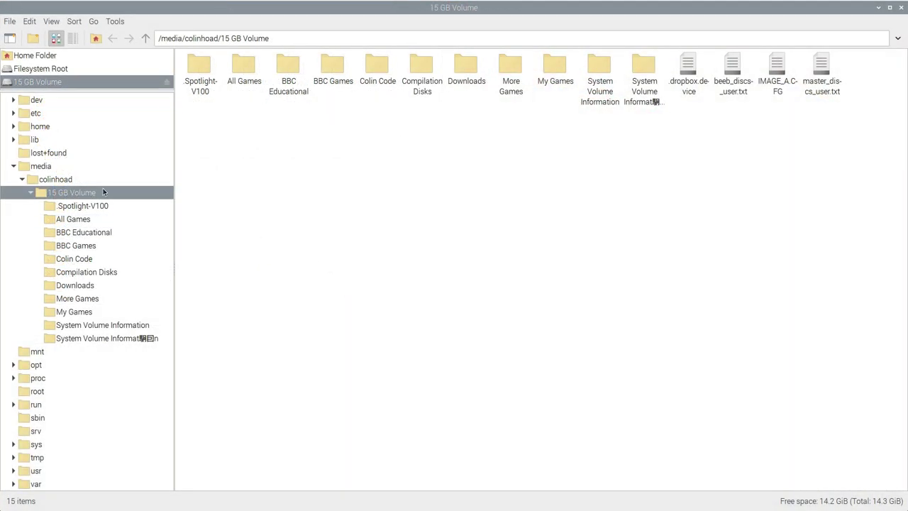
Copy all files from the All Games folder on the 15 GB Volume into the games folder in b-em/discs.
double_click(241, 66)
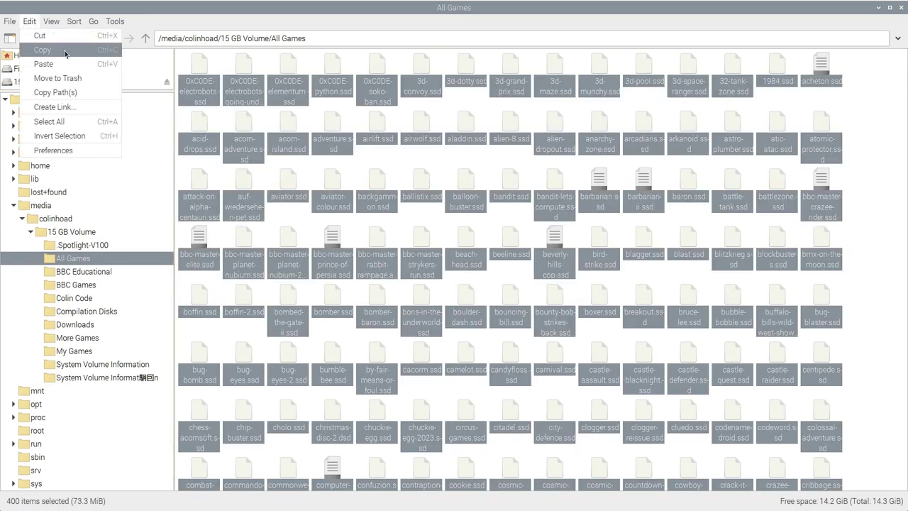
left_click(14, 205)
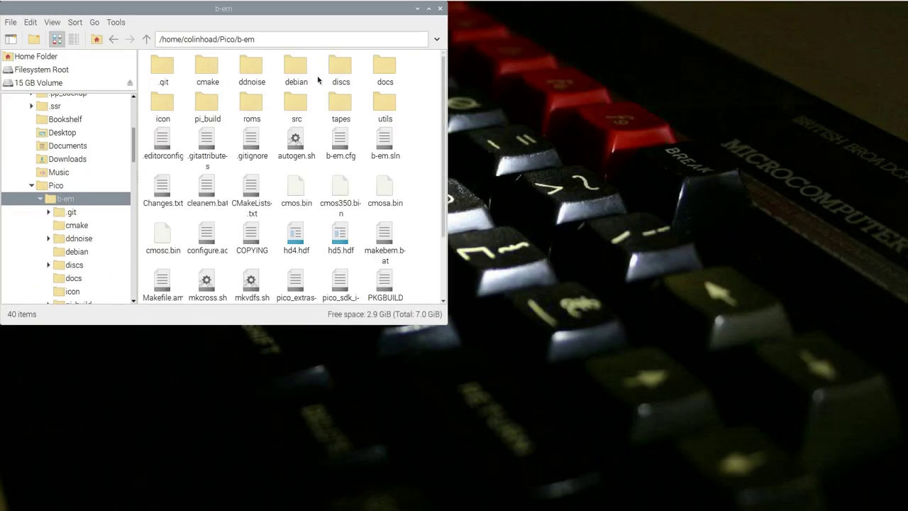
left_click(339, 78)
double_click(339, 78)
key("Return")
key("ctrl+v")
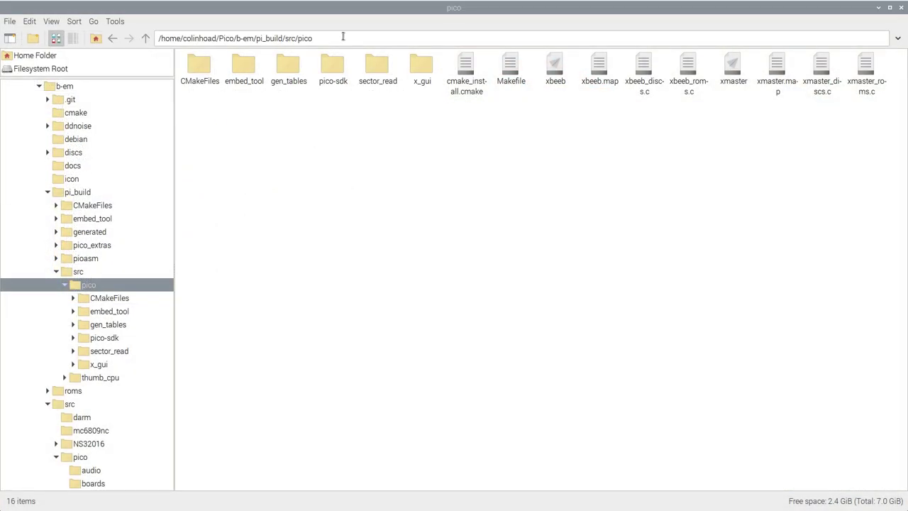
Move xbeeb_discs.c from the Pico/b-em/pi_build/src/pico folder to the trash.
left_click(343, 36)
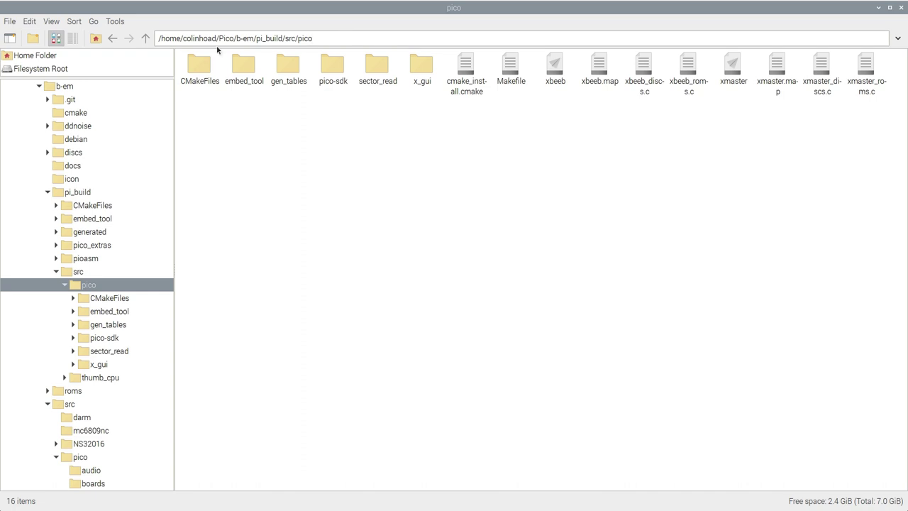
left_click(199, 38)
left_click(645, 91)
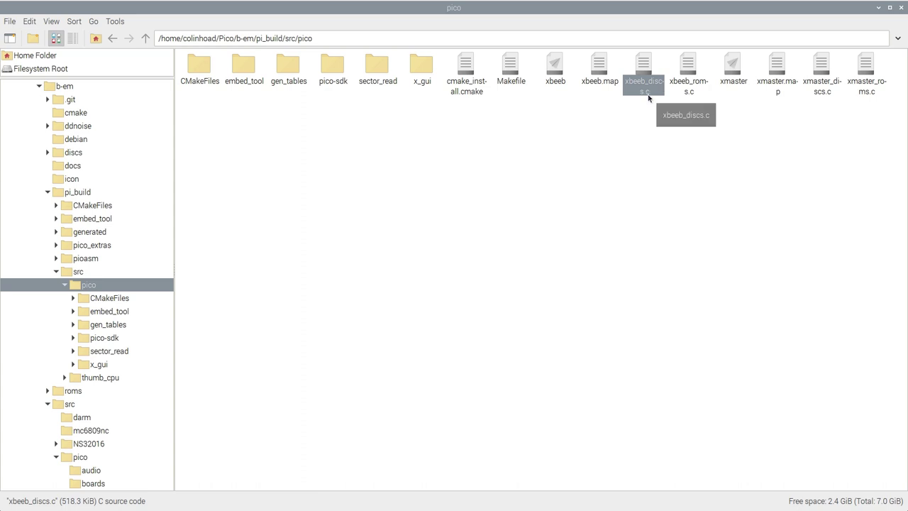
right_click(646, 90)
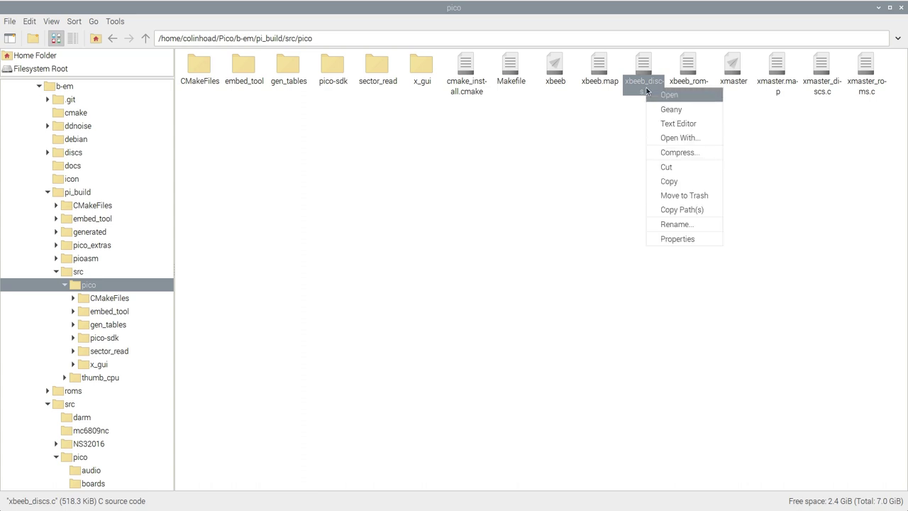
left_click(685, 201)
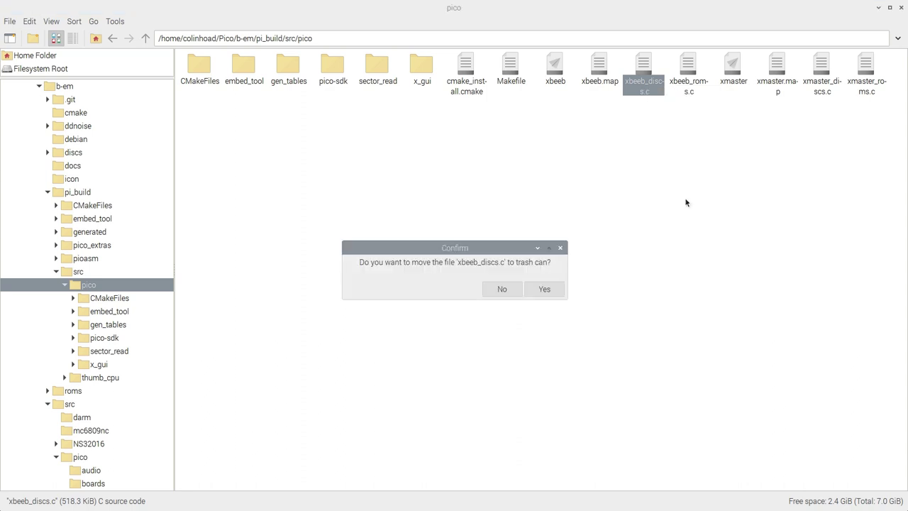
left_click(541, 289)
Move xmaster_discs.c from the same pi_build/src/pico folder to the trash.
left_click(775, 89)
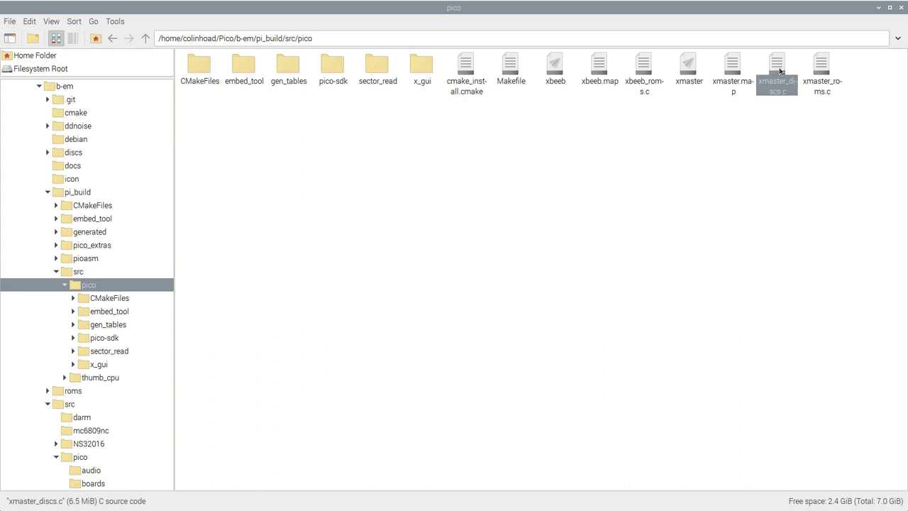
right_click(779, 69)
left_click(802, 177)
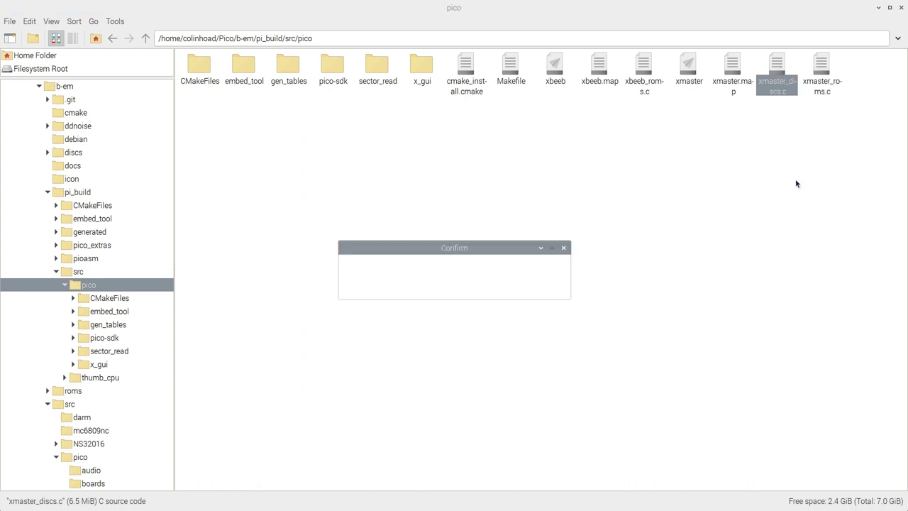
left_click(546, 289)
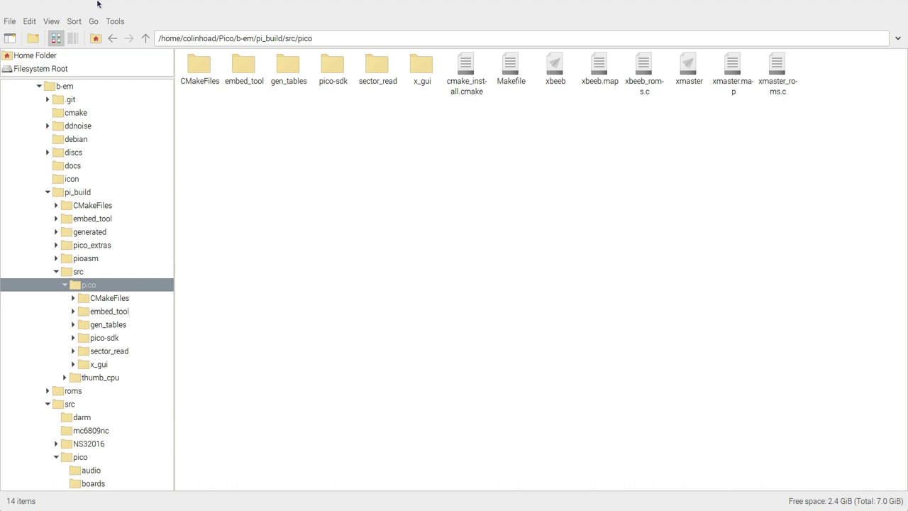
Open a maximised LXTerminal window and enlarge its text by two zoom levels.
left_click(69, 10)
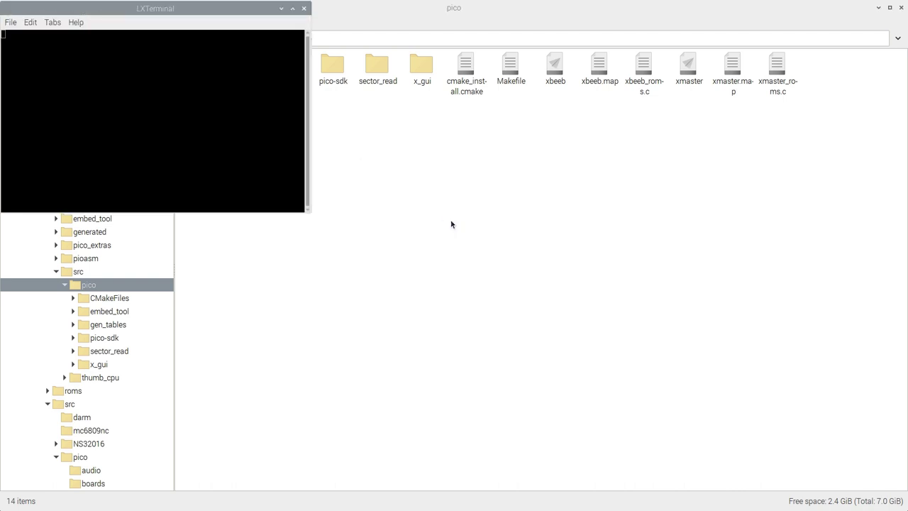
left_click(292, 9)
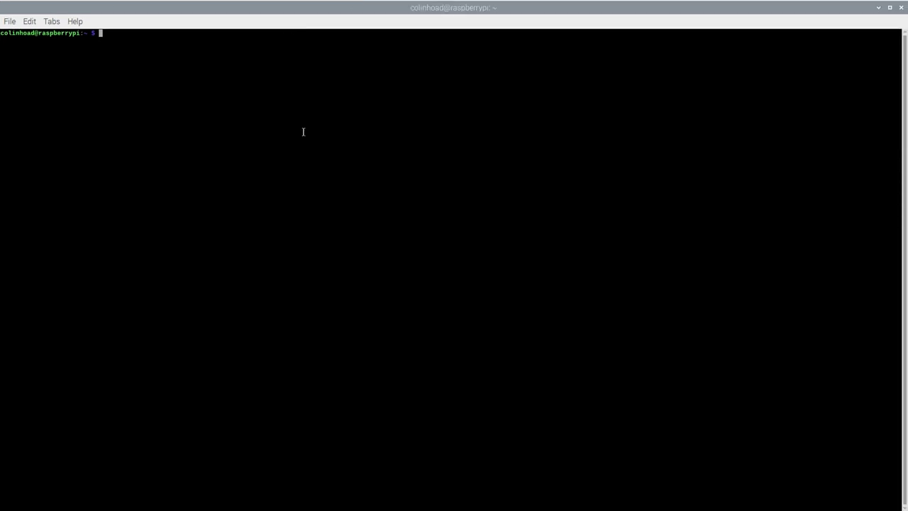
key("ctrl+shift+plus")
key("ctrl+shift+plus")
Change the terminal's working directory to Pico/b-em/pi_build.
type("cd Pico")
key("Return")
type("cd b-em")
key("Return")
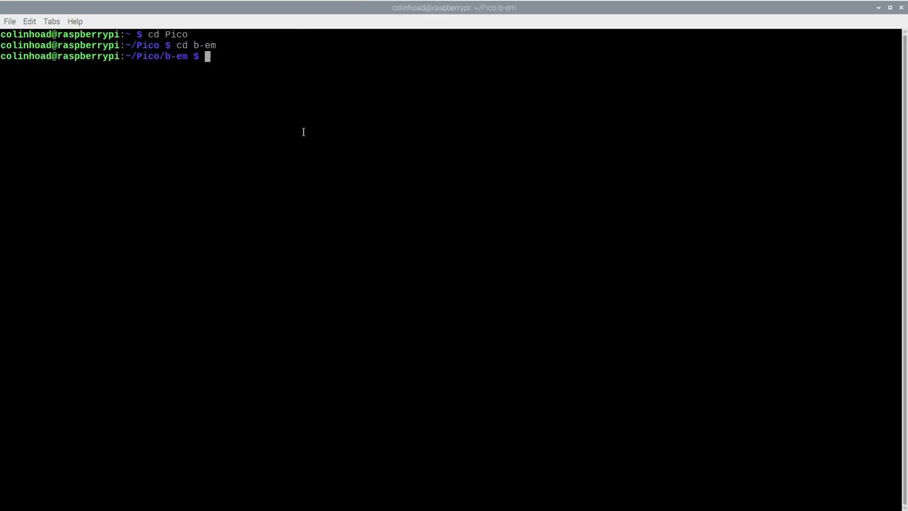
type("cd pi_build")
key("Return")
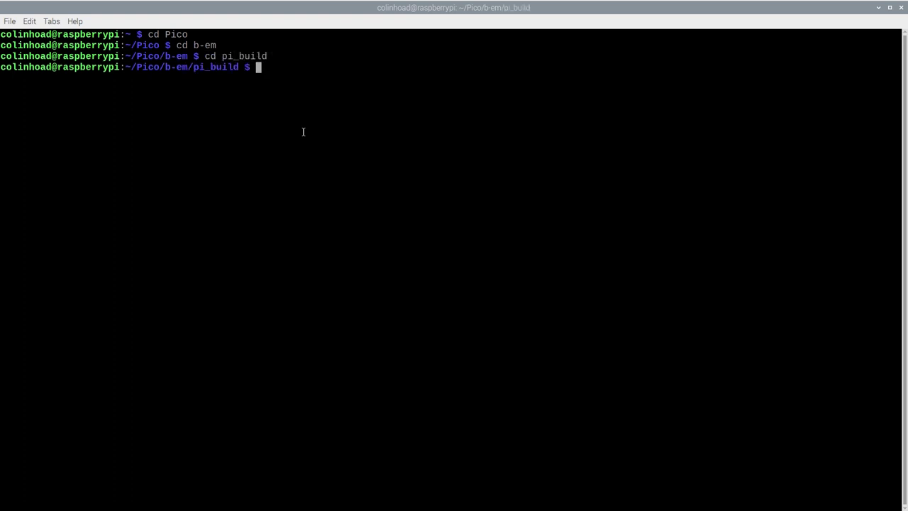
Print the working directory with pwd and rebuild the emulators with make -j4.
type("pwd")
key("Return")
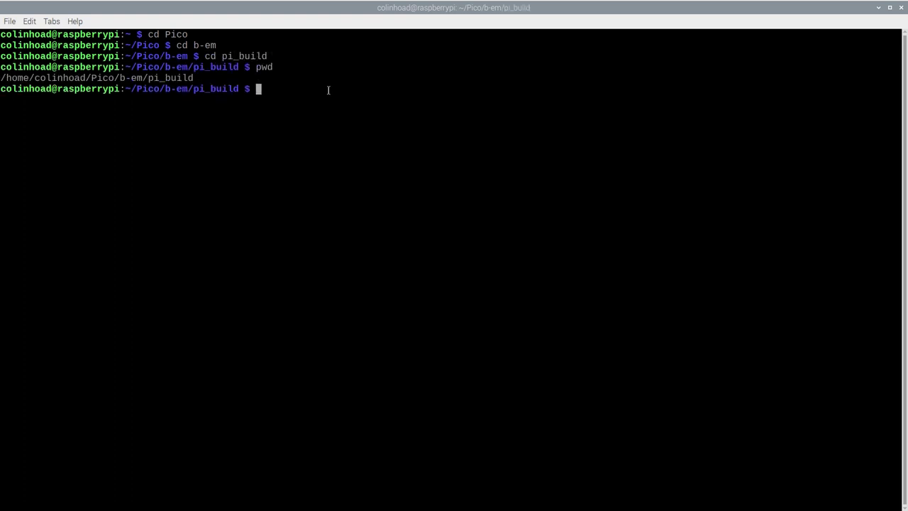
type("make -j4")
key("Return")
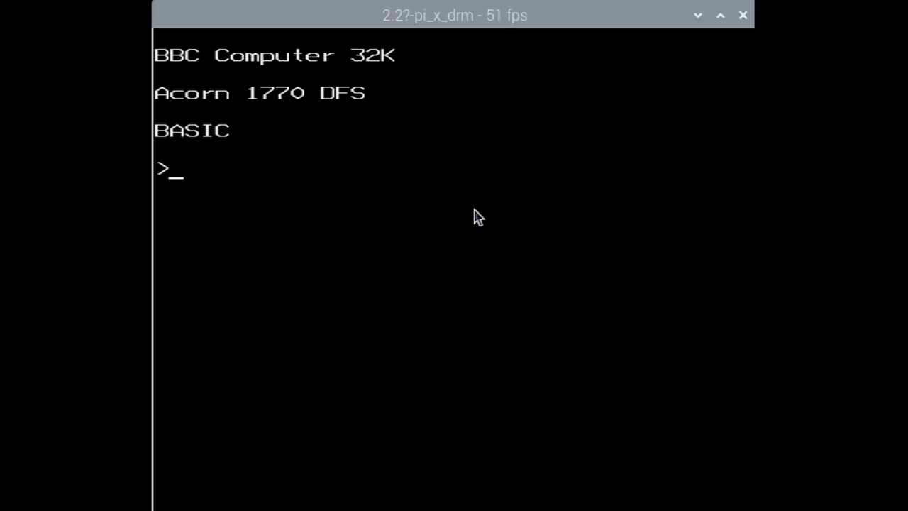
In the BBC Micro emulator, set Disc 0 to the Frak! disc and start the game.
key("F12")
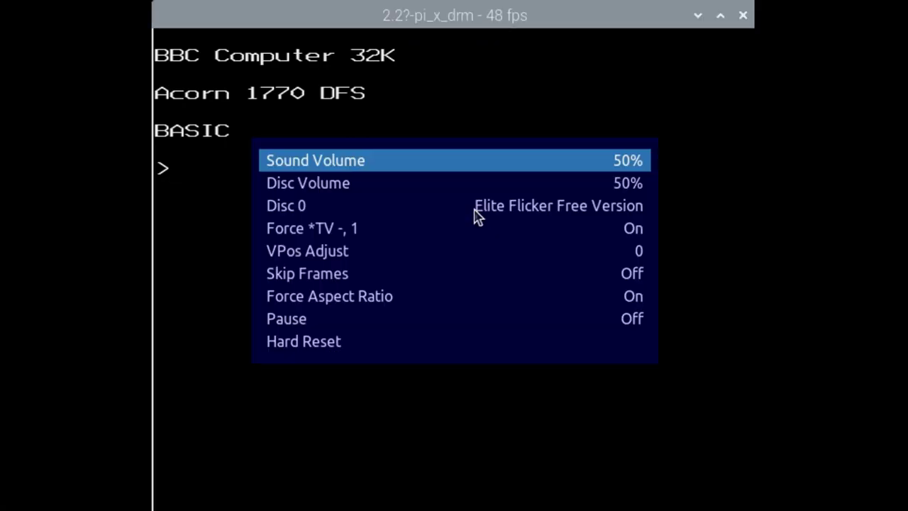
key("Down")
key("Down")
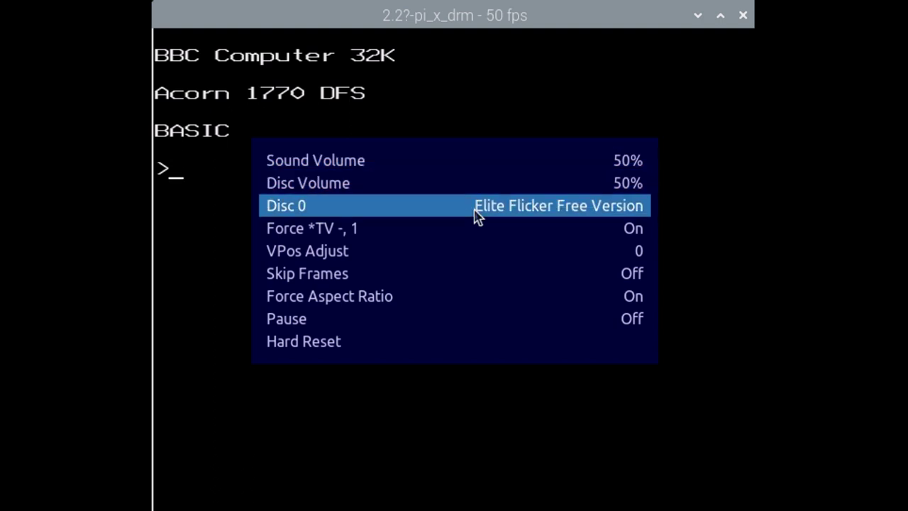
key("Right")
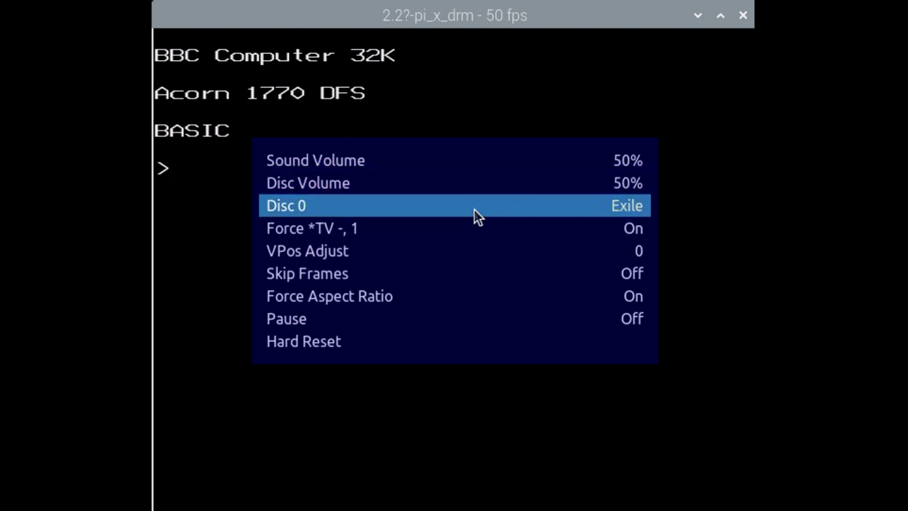
key("Right")
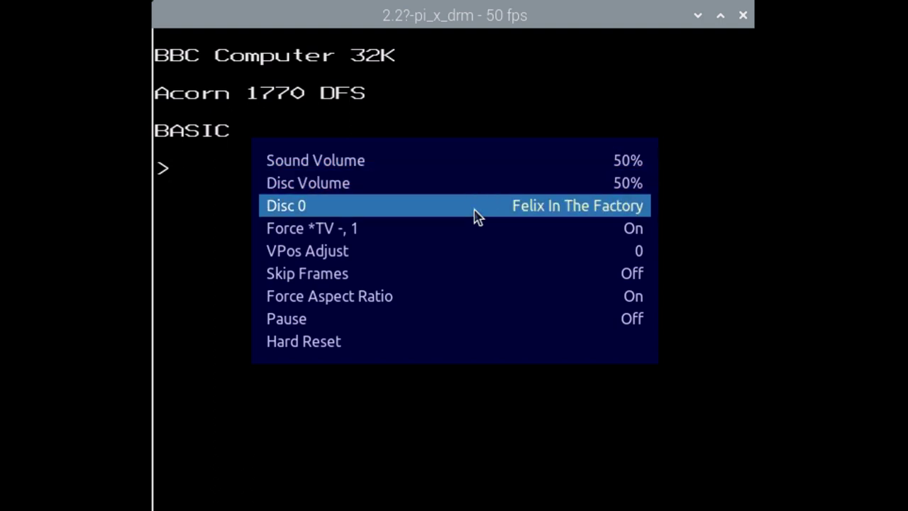
key("Right")
key("Right")
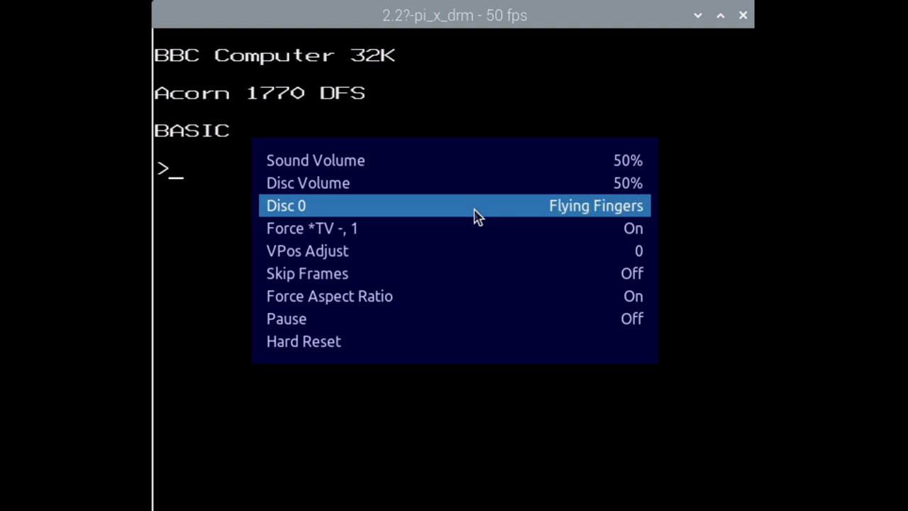
key("Right")
key("Right")
key("Return")
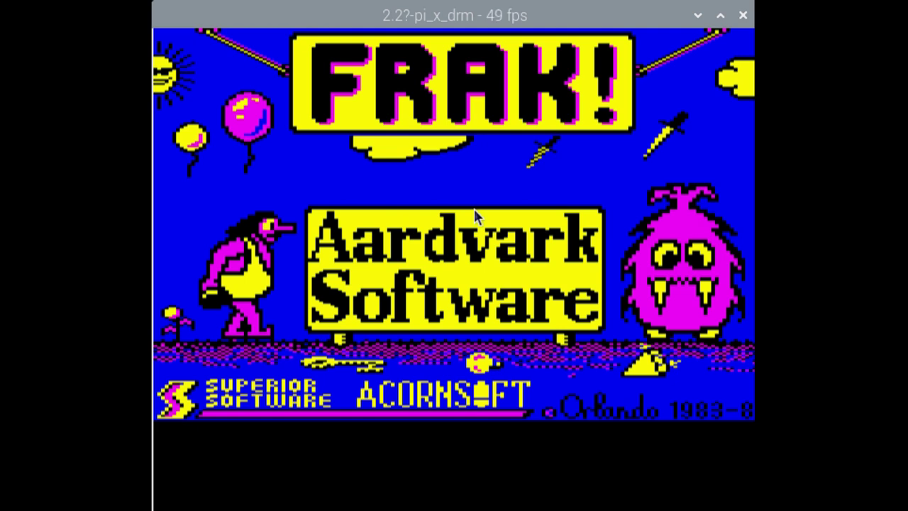
Reset the BBC Micro emulator, set Disc 0 to Galaforce and boot the disc.
key("F12")
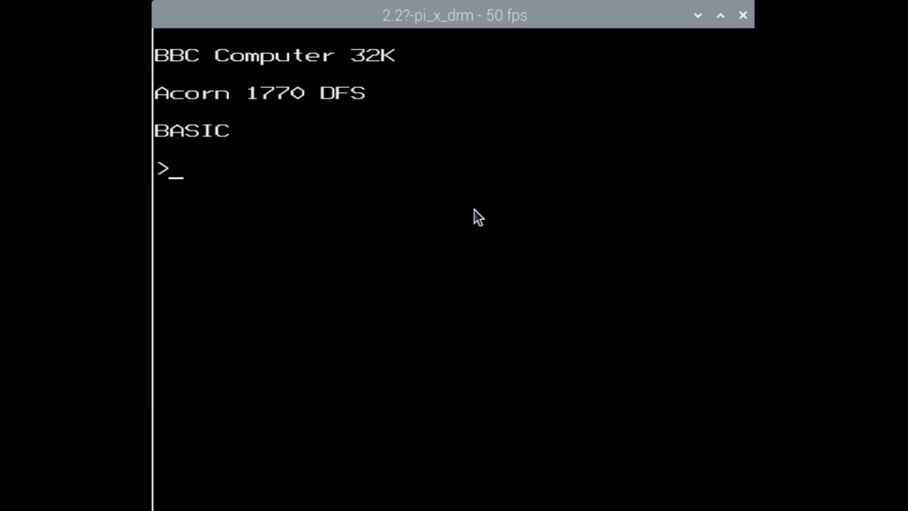
key("F11")
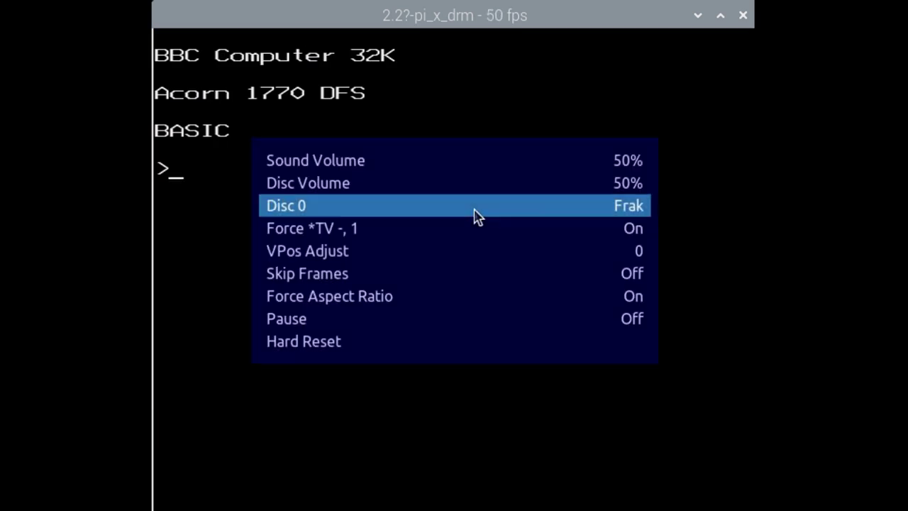
key("Right")
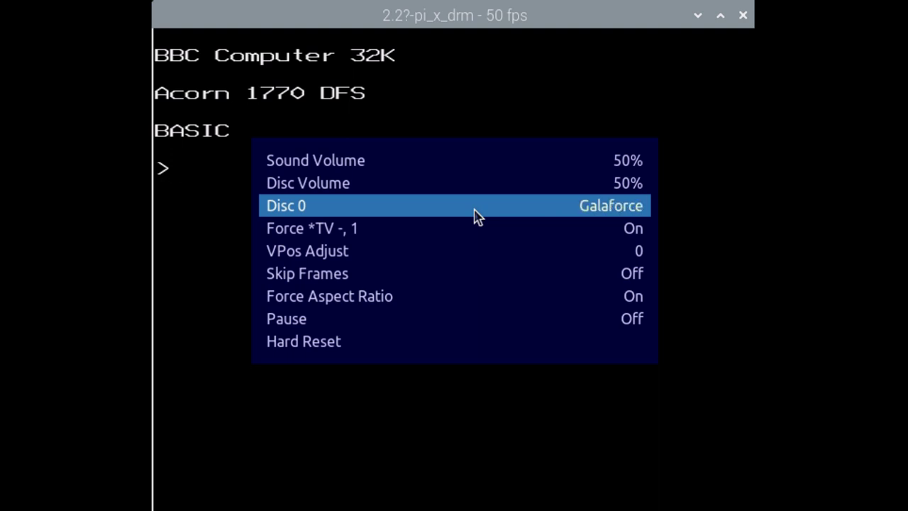
key("F11")
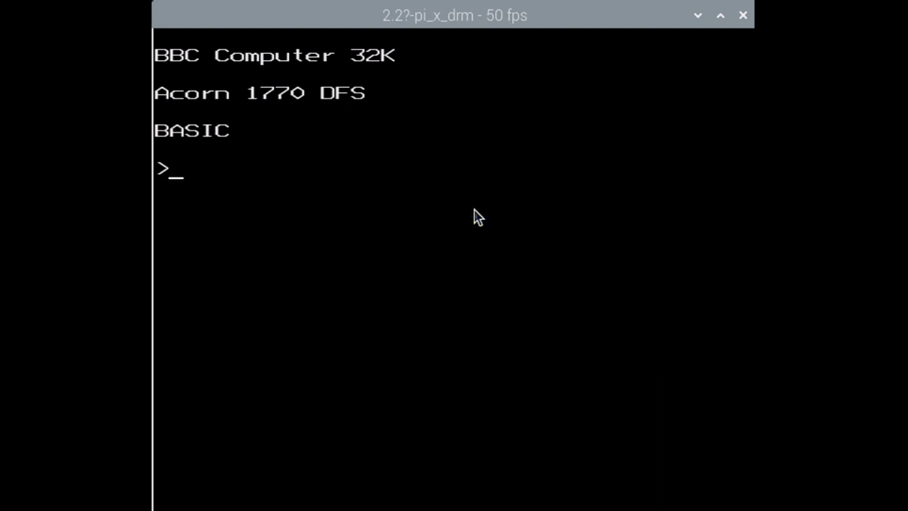
key("shift+F12")
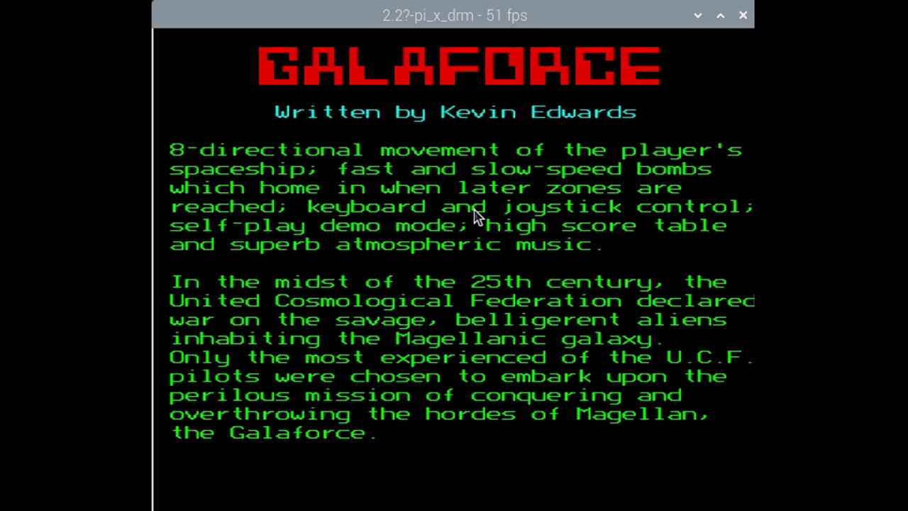
Page through the Galaforce introduction and game controls, and start a new game.
key("space")
key("space")
key("space")
key("space")
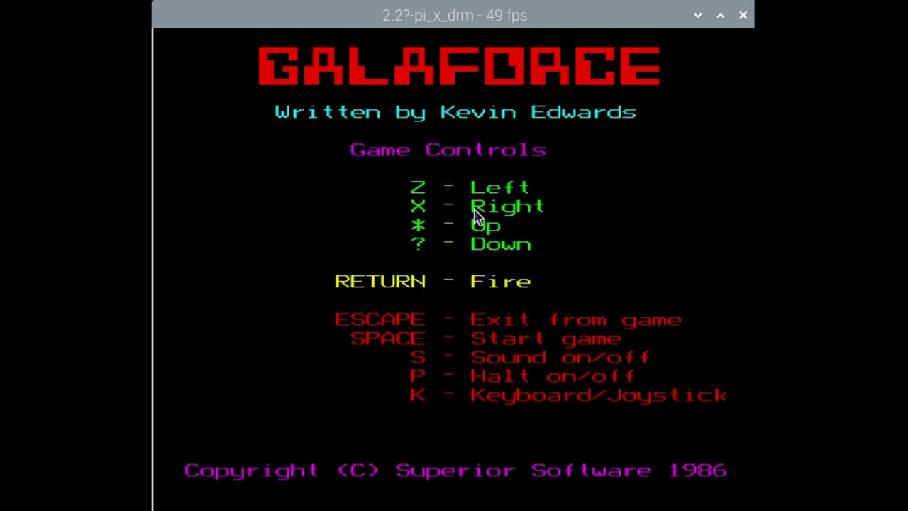
key("space")
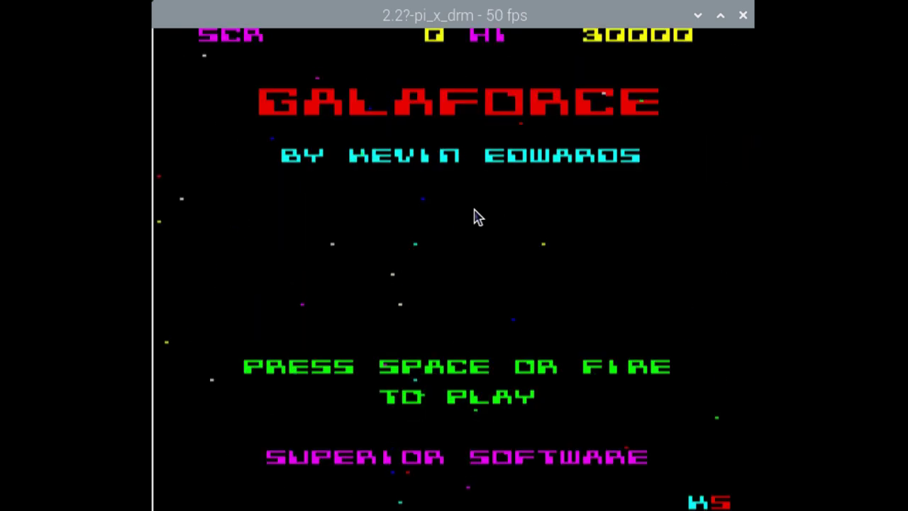
key("space")
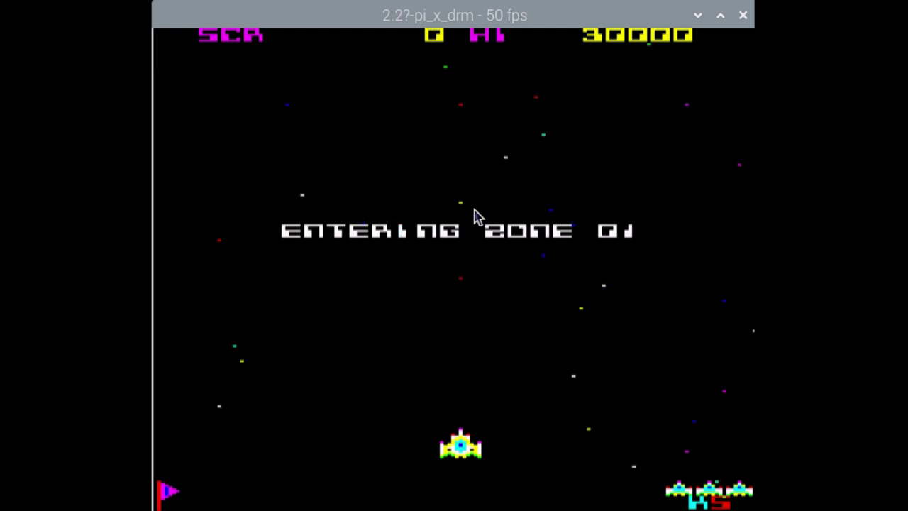
Play Galaforce zone 01, steering the ship left and right while firing, and end by resetting the emulator.
key("z")
key("x")
key("Return")
key("z")
key("Return")
key("Return")
key("x")
key("Return")
key("x")
key("Return")
key("z")
key("Return")
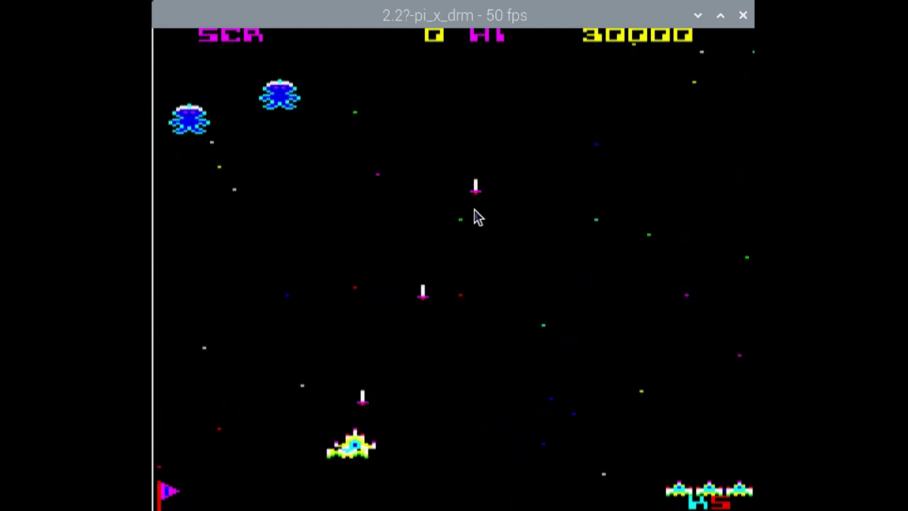
key("x")
key("Return")
key("z")
key("Return")
key("x")
key("Return")
key("z")
key("Return")
key("F12")
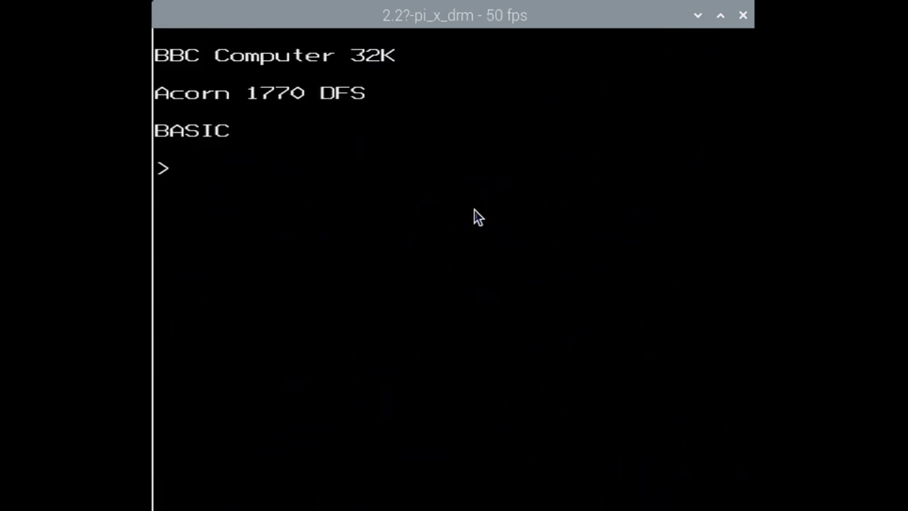
Set Disc 0 to Grannys Garden and list the disc's catalogue with *.
key("F11")
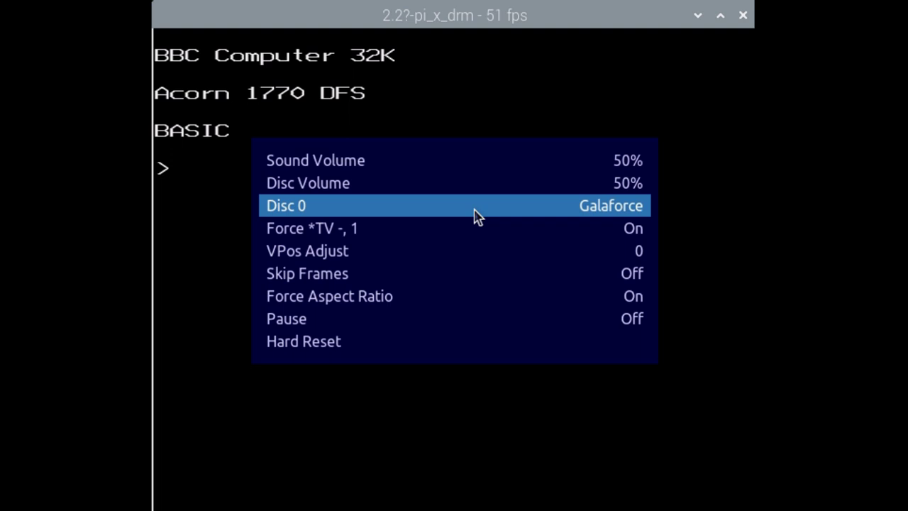
key("Right")
key("Right")
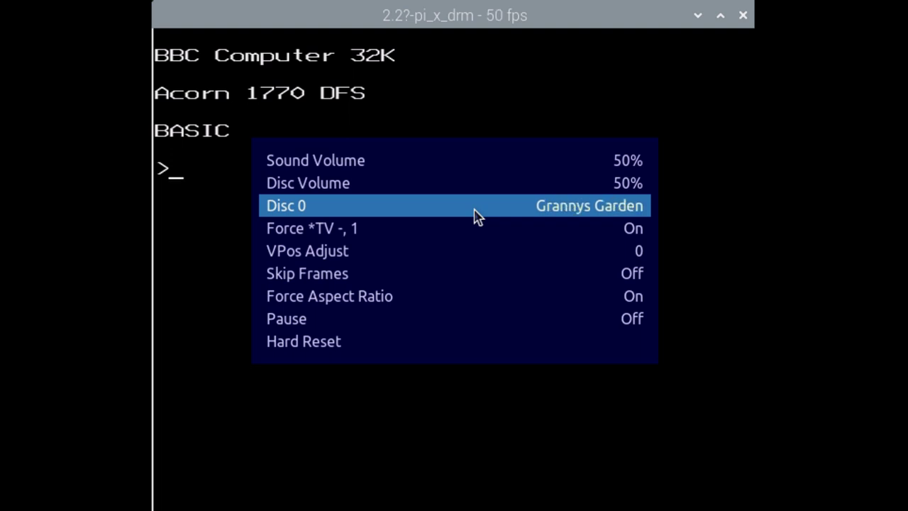
key("F11")
type("*.")
key("Return")
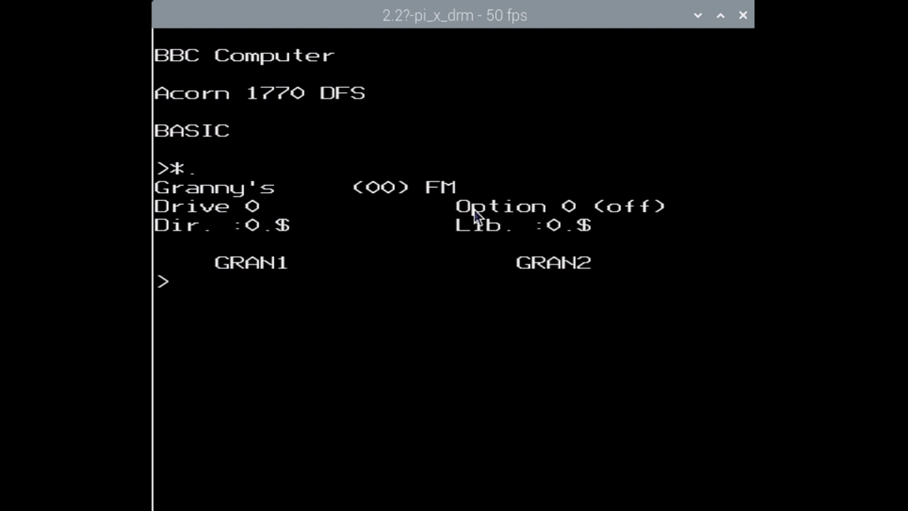
Run the game with CHAIN "GRAN1" and answer Y to the ready-to-start question.
type("CHAIN \"GRAN1")
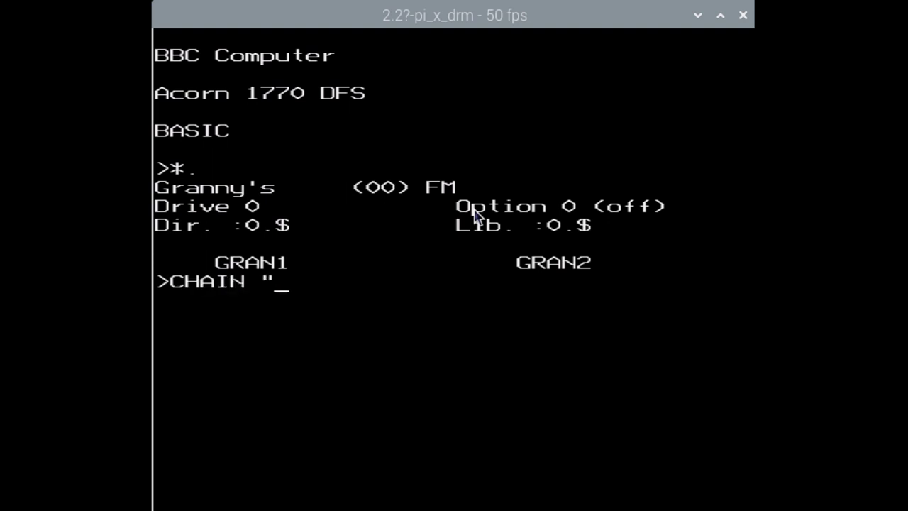
type("\"")
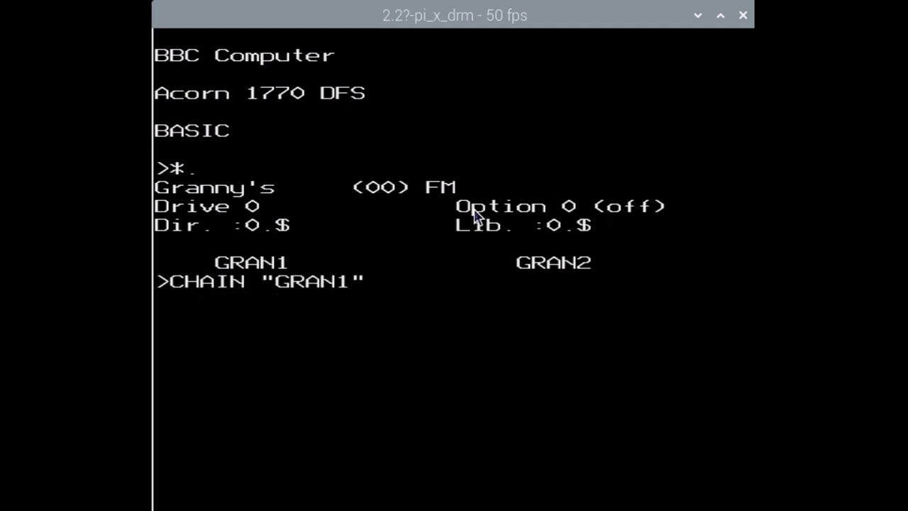
key("Return")
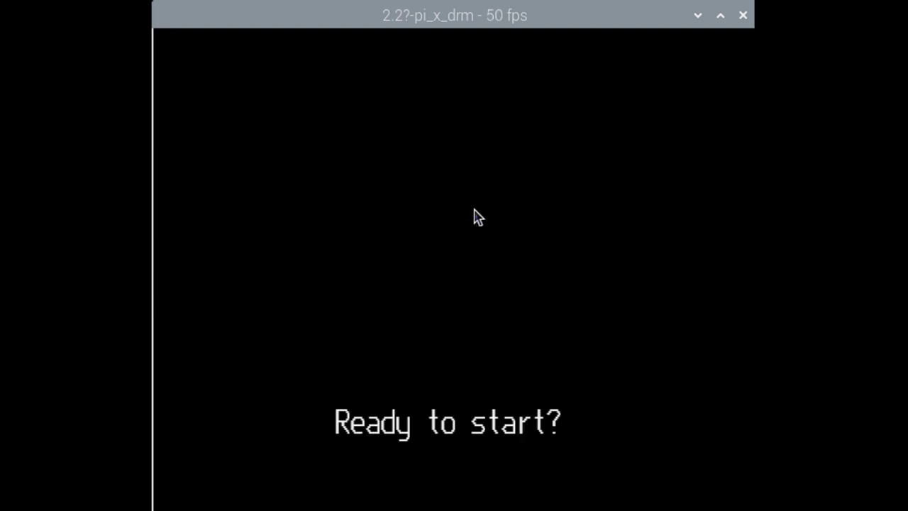
type("Y")
key("Return")
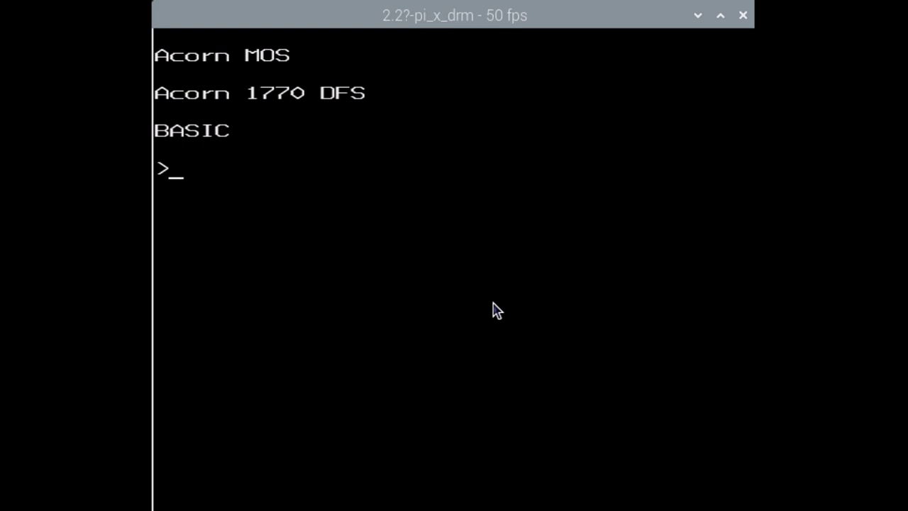
In the BBC Master emulator, set Disc 0 to Stryker's Run, boot it and choose the enhanced version.
key("F12")
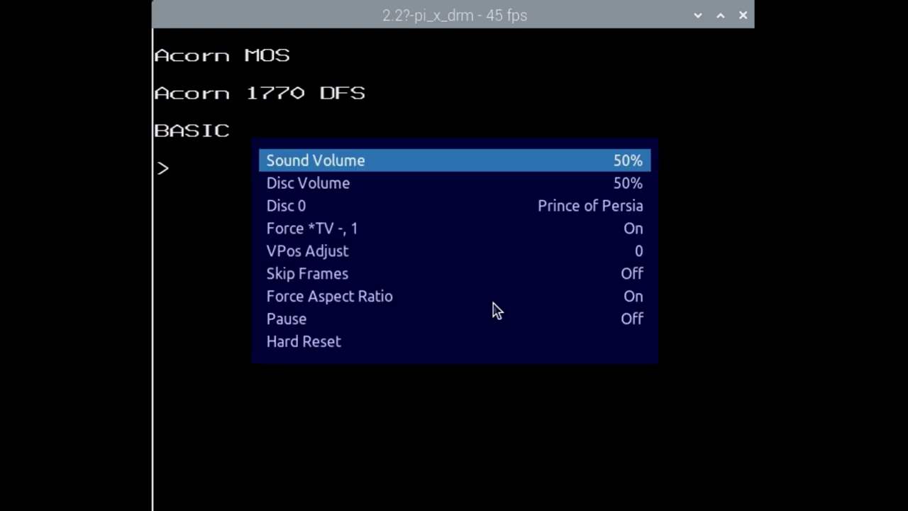
key("Down")
key("Down")
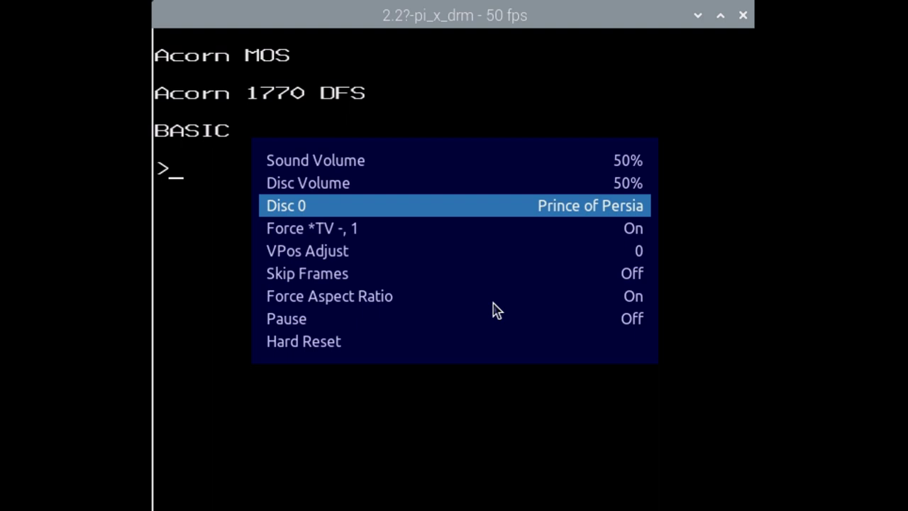
key("Right")
key("Right")
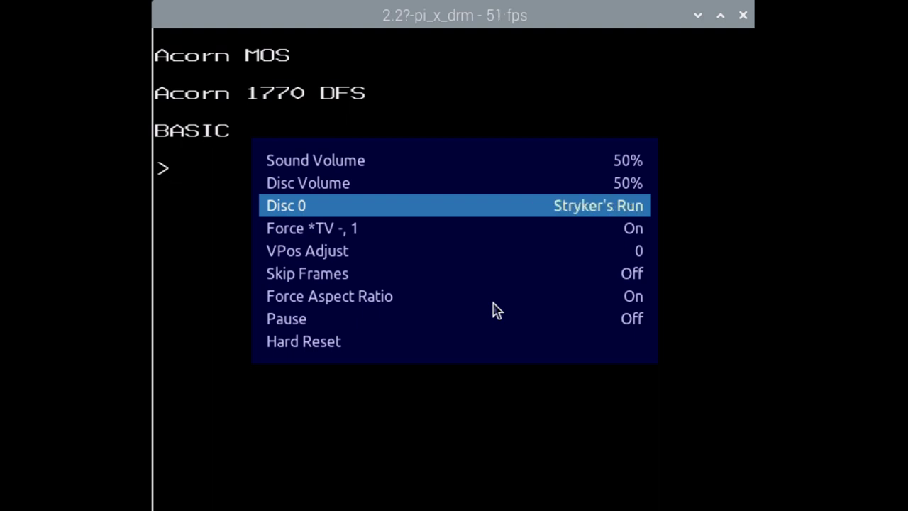
key("F12")
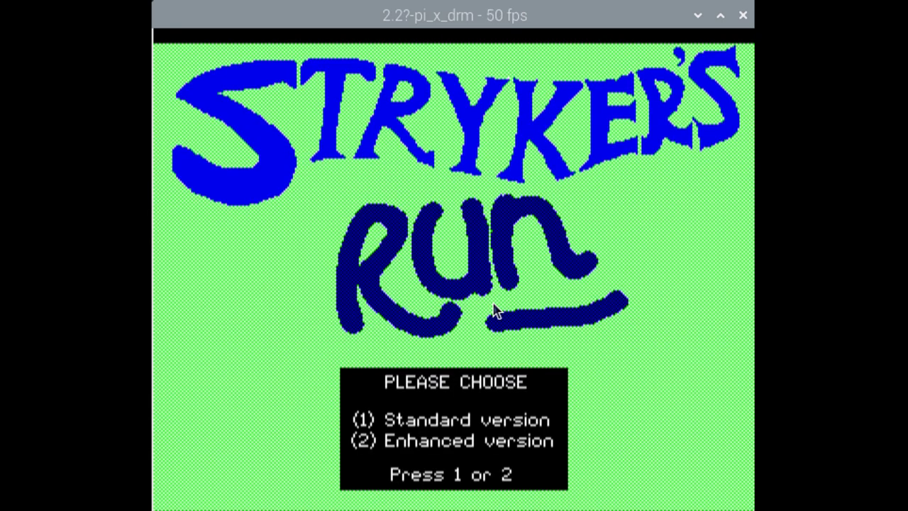
key("2")
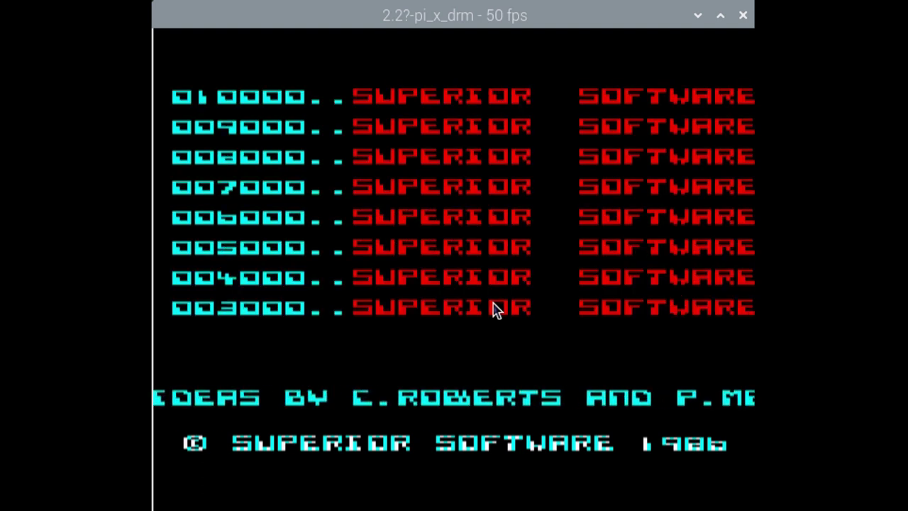
Reset the emulator, advance Disc 0 by two entries, boot the selected disc and start its WELCOME demonstration programs.
key("F12")
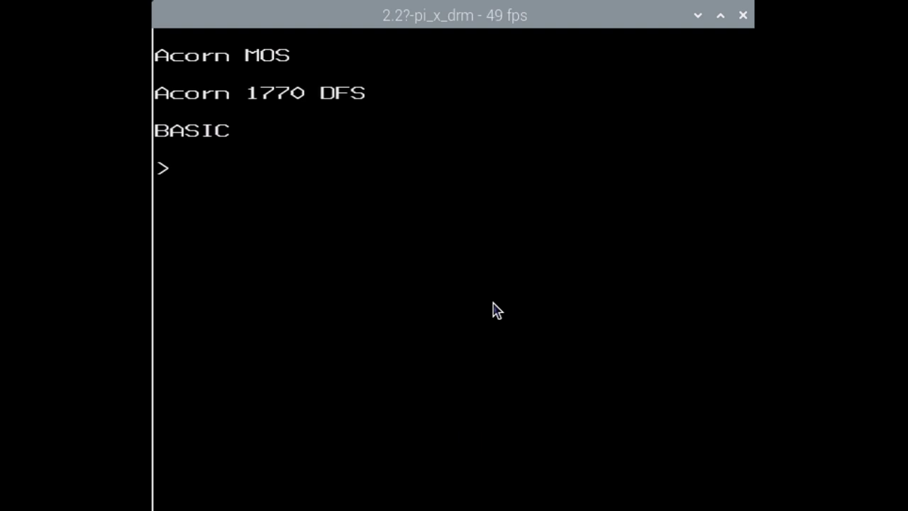
key("F11")
key("Right")
key("Right")
key("F11")
key("shift+F12")
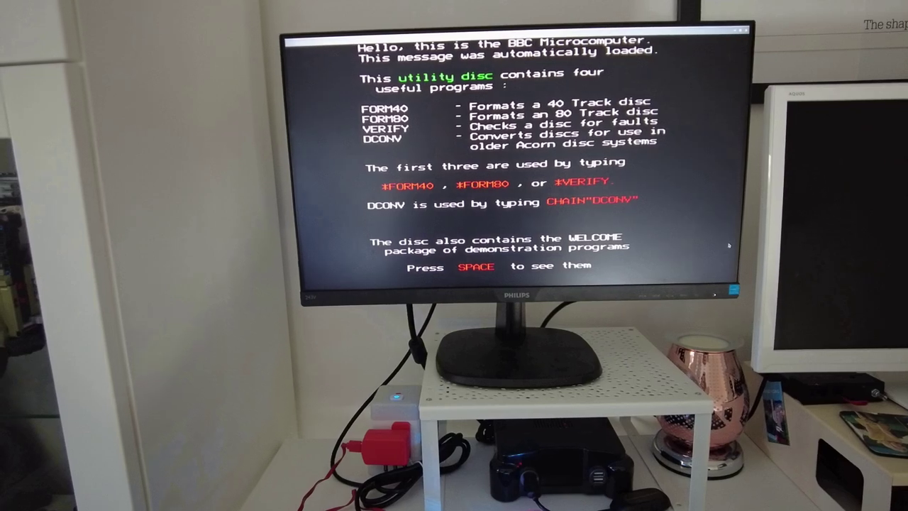
key("space")
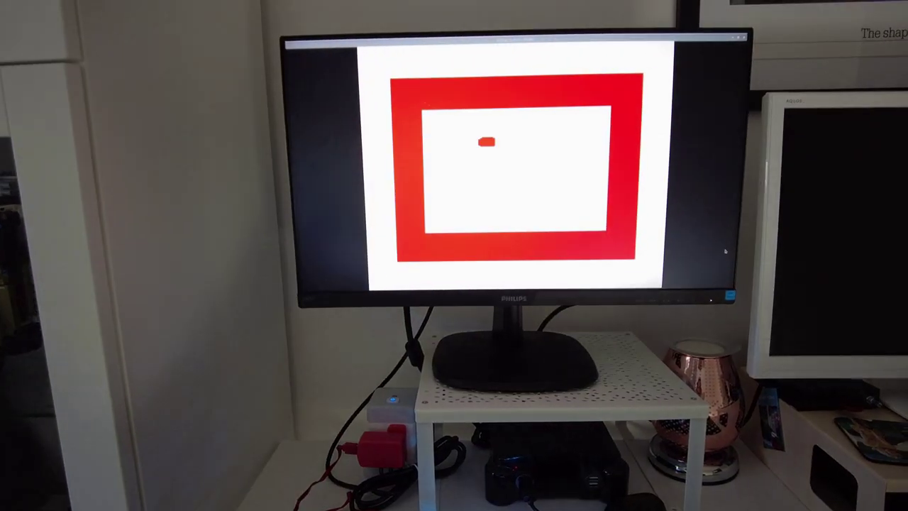